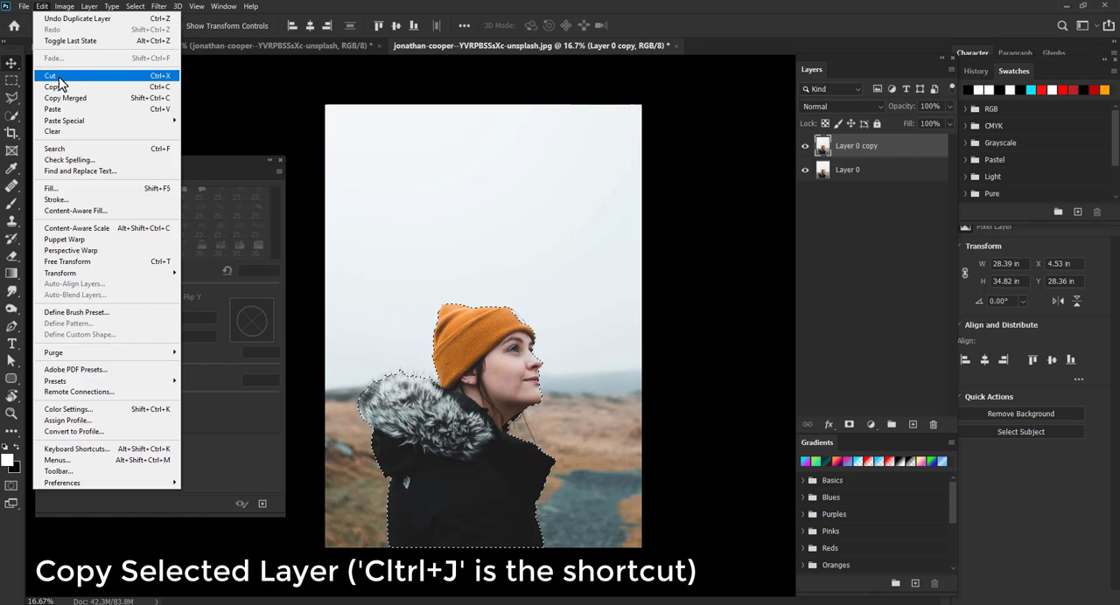
- Cut the selected subject from Layer 0 copy, paste it as a new layer, and align it back over the original position
click(59, 77)
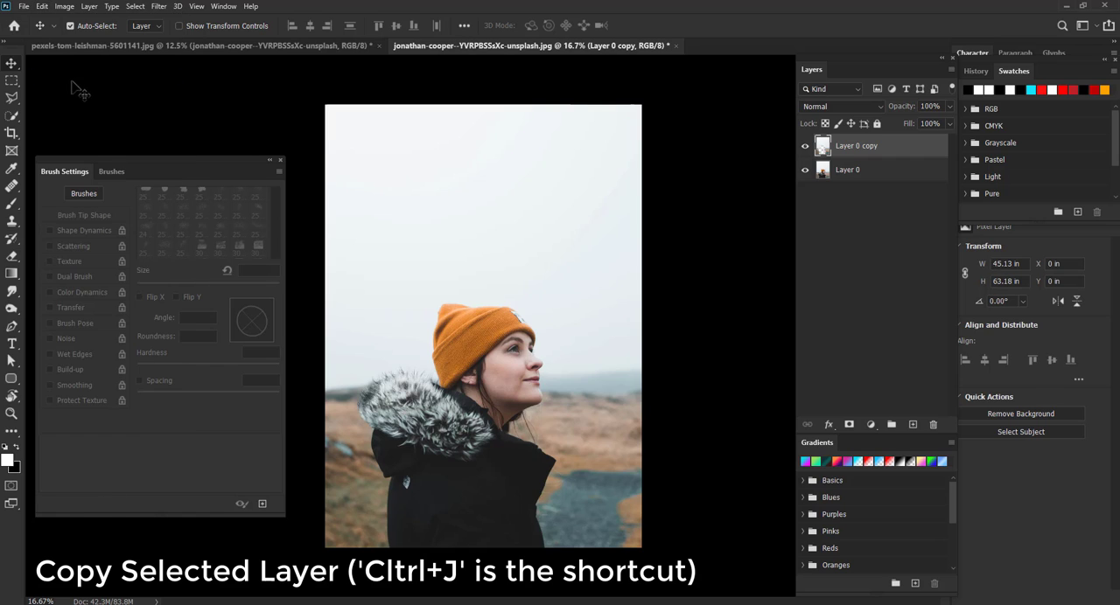
click(42, 6)
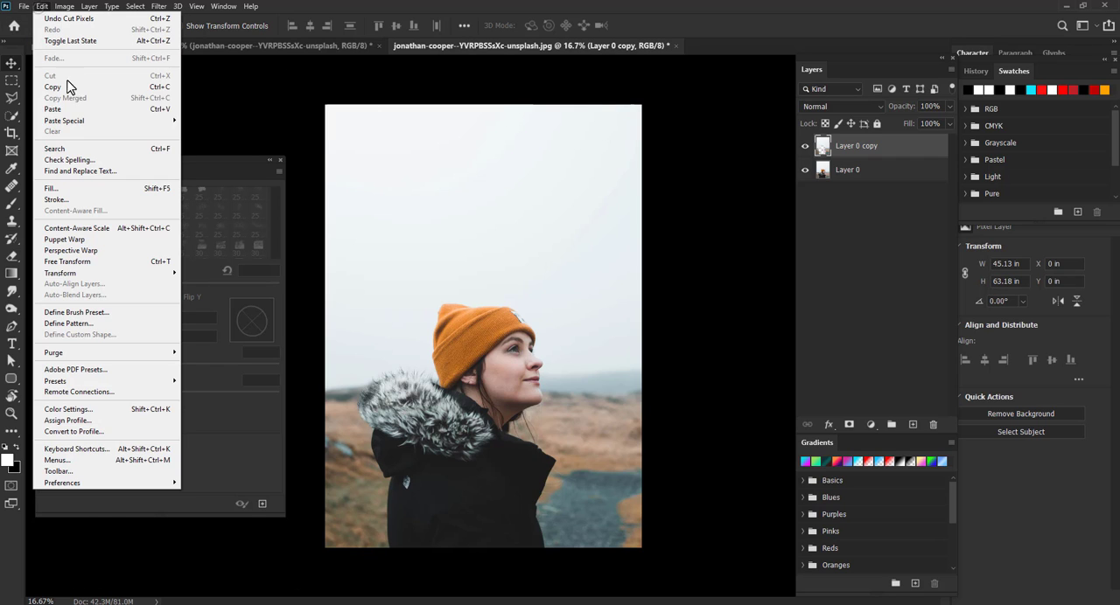
click(105, 118)
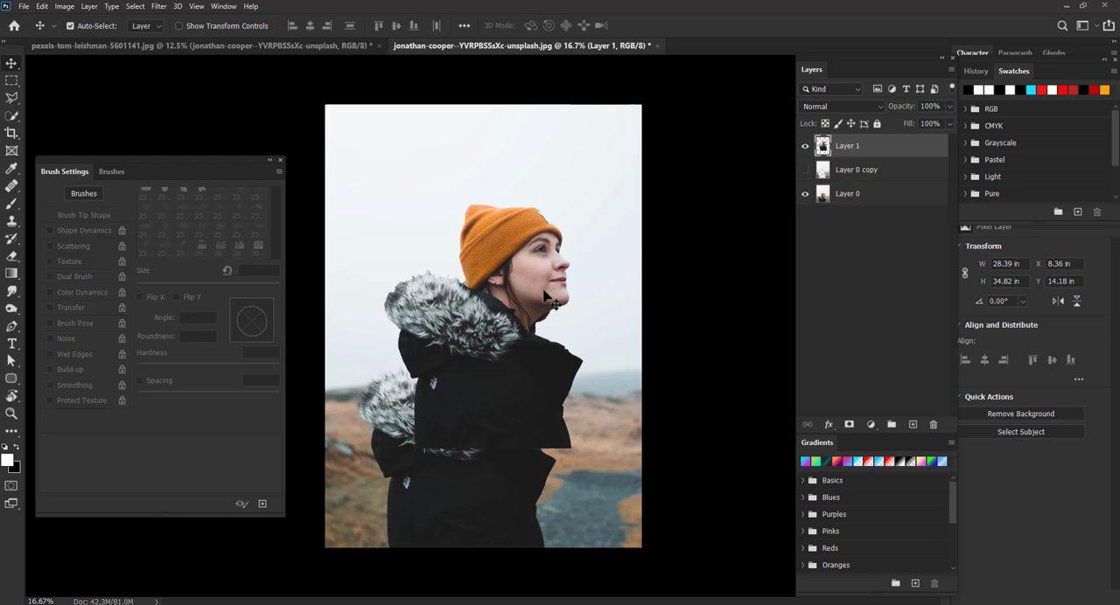
drag(546, 298, 523, 357)
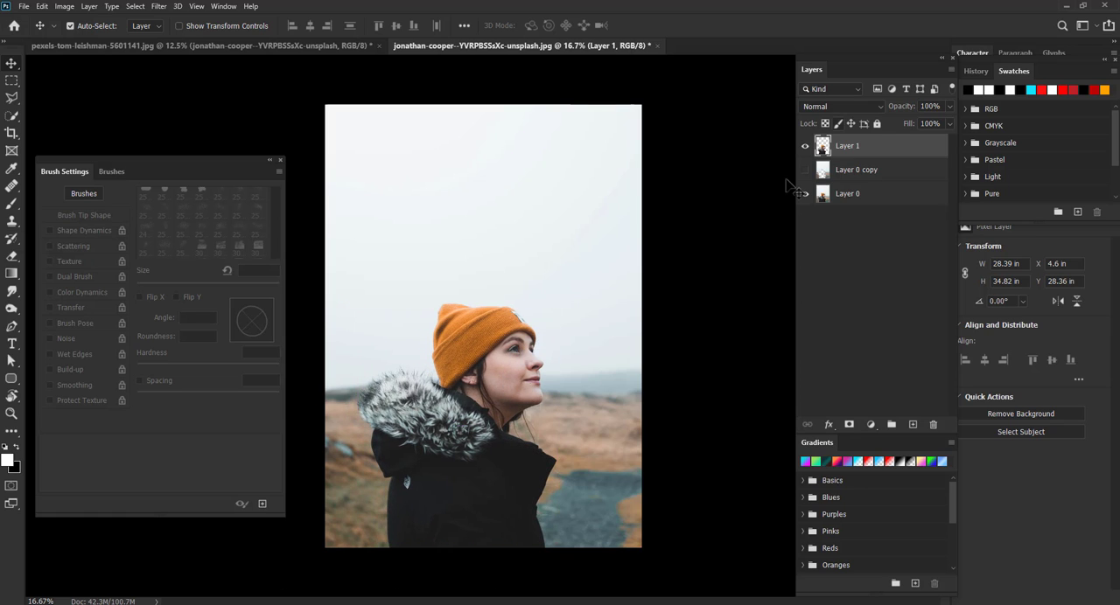
- Hide the pasted subject layer and Layer 0 so only Layer 0 copy is visible and active
click(805, 146)
click(824, 175)
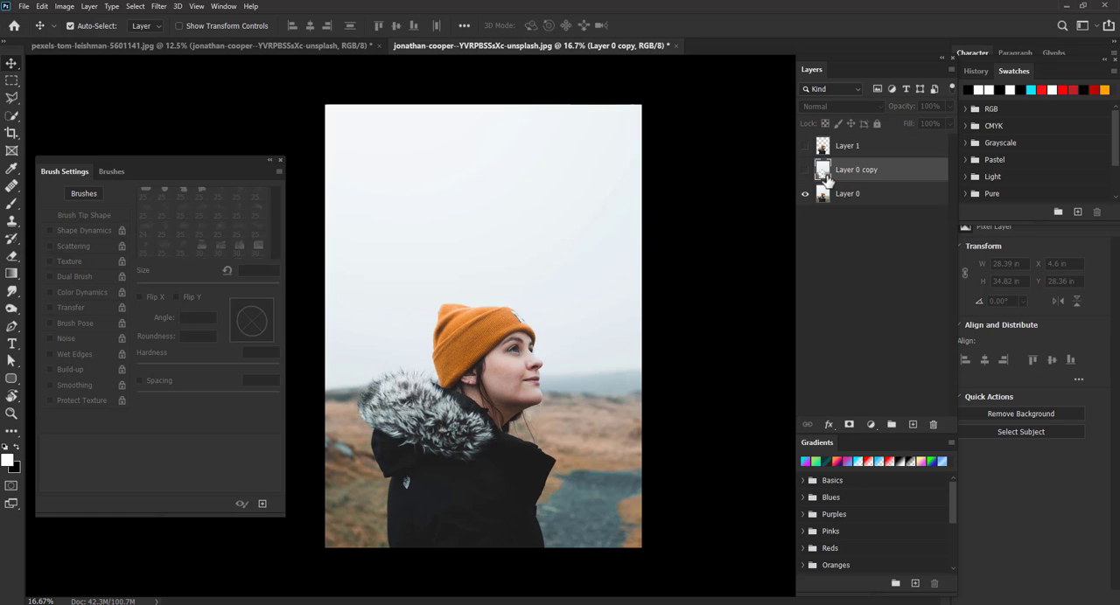
drag(827, 178, 934, 426)
drag(883, 180, 912, 425)
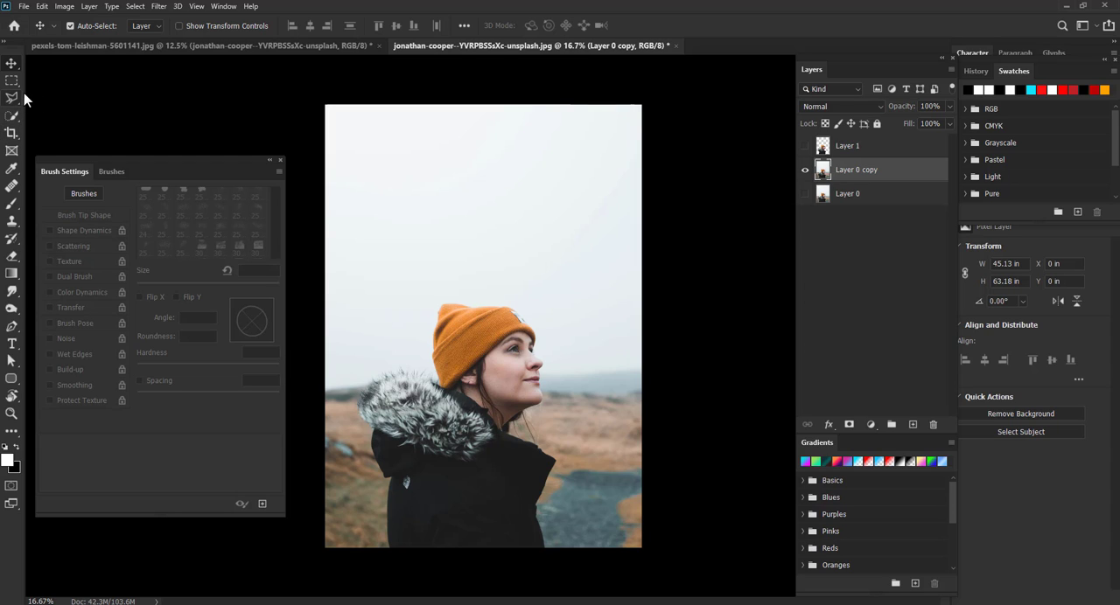
- Marquee a rectangle around the subject area on Layer 0 copy, fill it with Content-Aware fill, and deselect
key(m)
drag(358, 265, 567, 548)
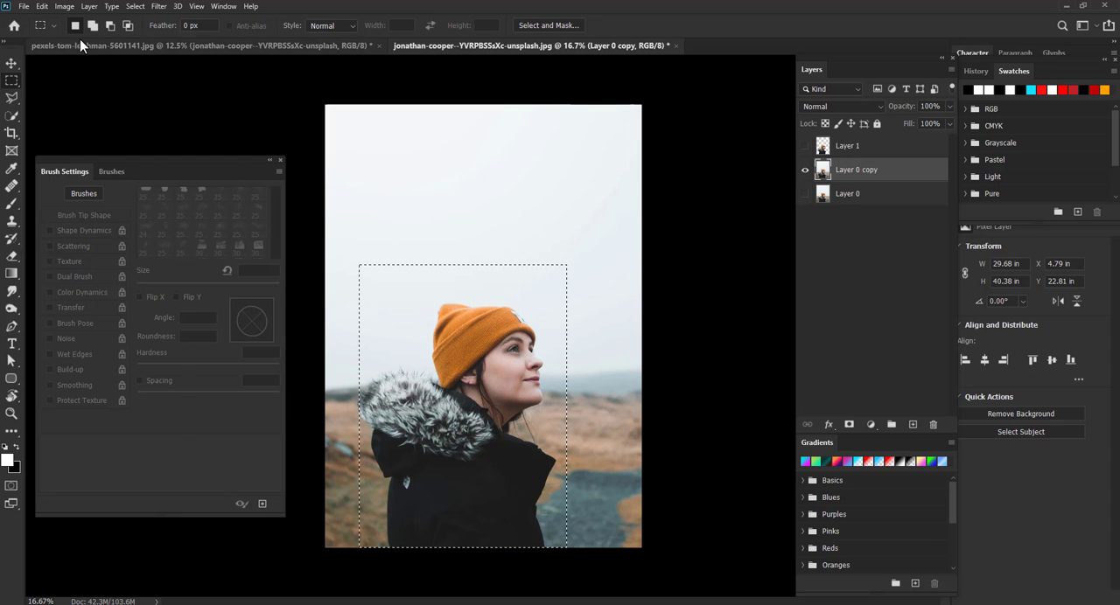
click(41, 6)
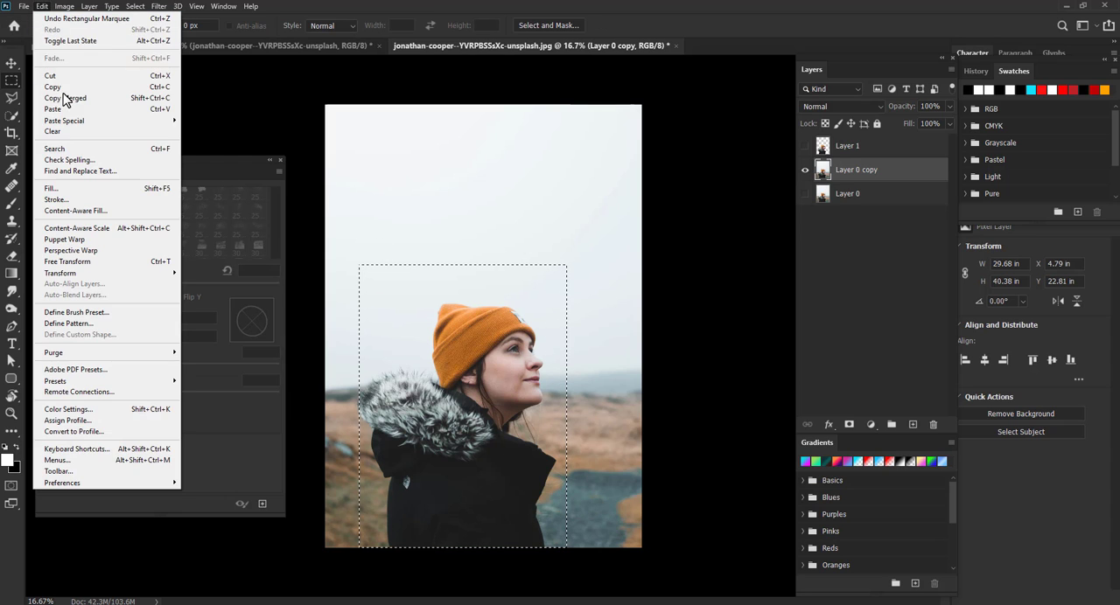
click(83, 193)
click(325, 225)
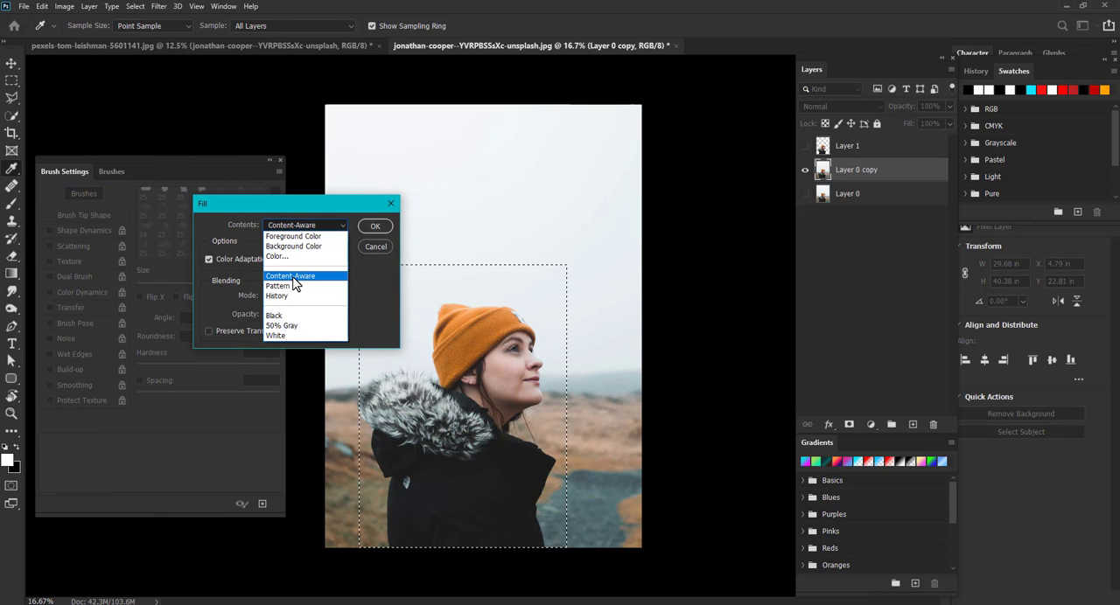
click(293, 277)
click(374, 226)
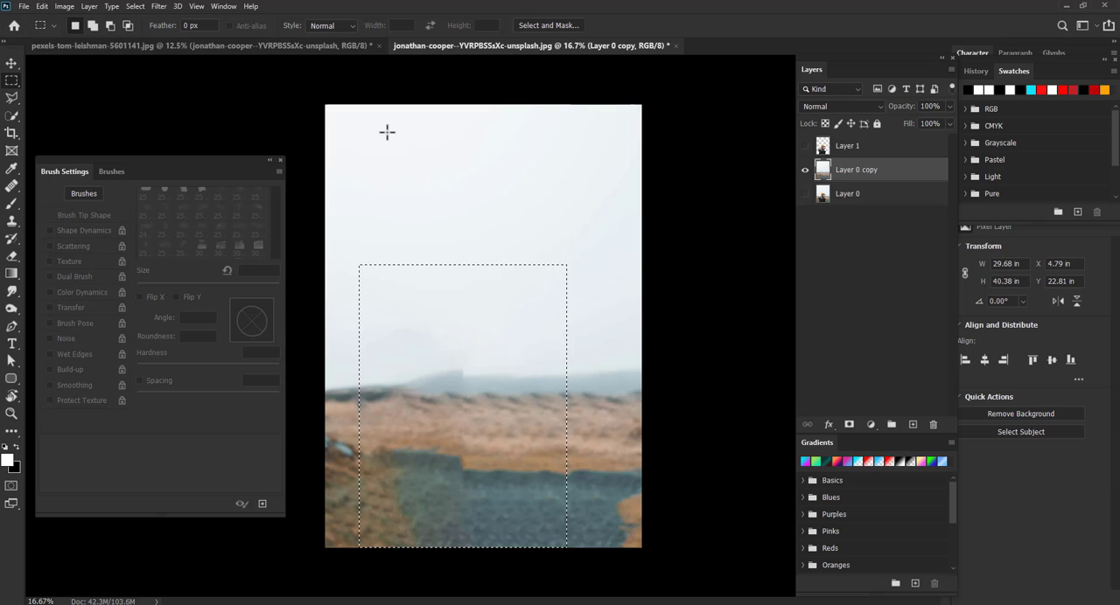
click(134, 7)
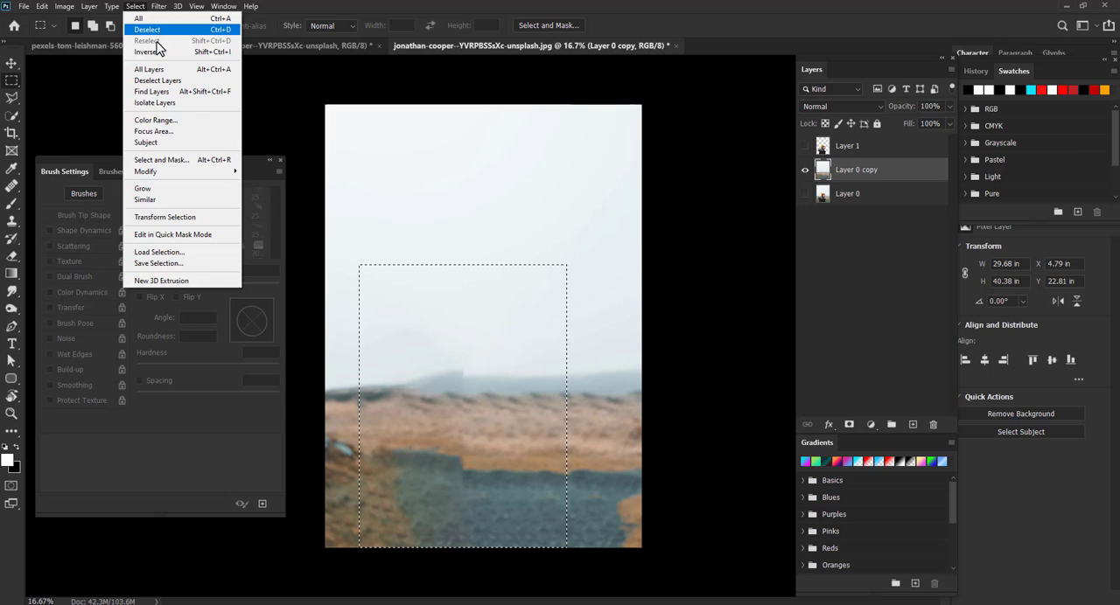
click(154, 31)
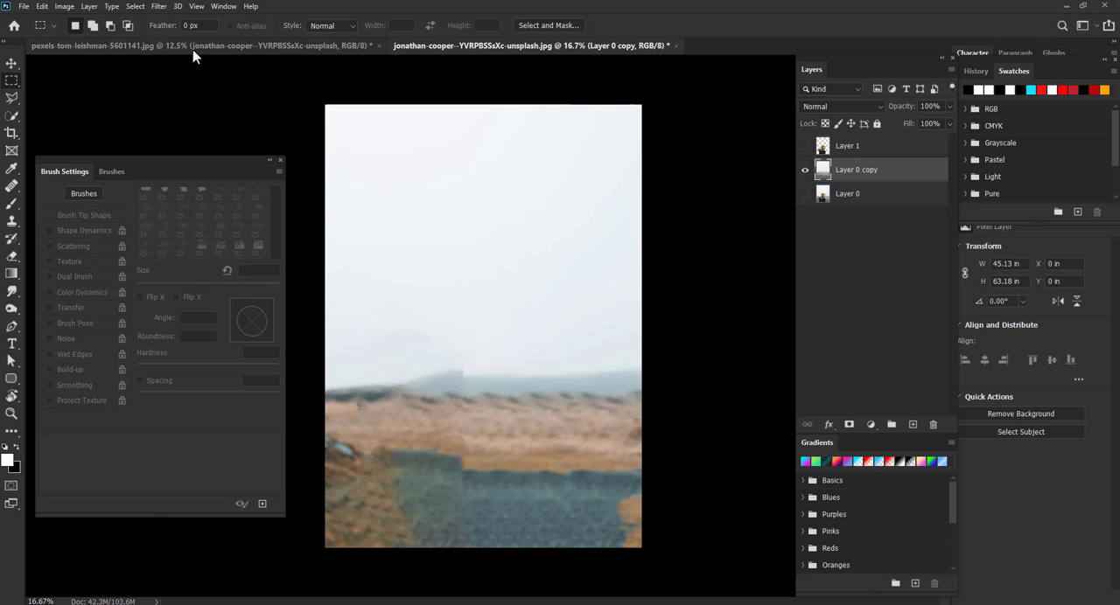
- Show the subject layer Layer 1 again and duplicate it into Layer 1 copy
click(804, 171)
click(804, 172)
click(806, 155)
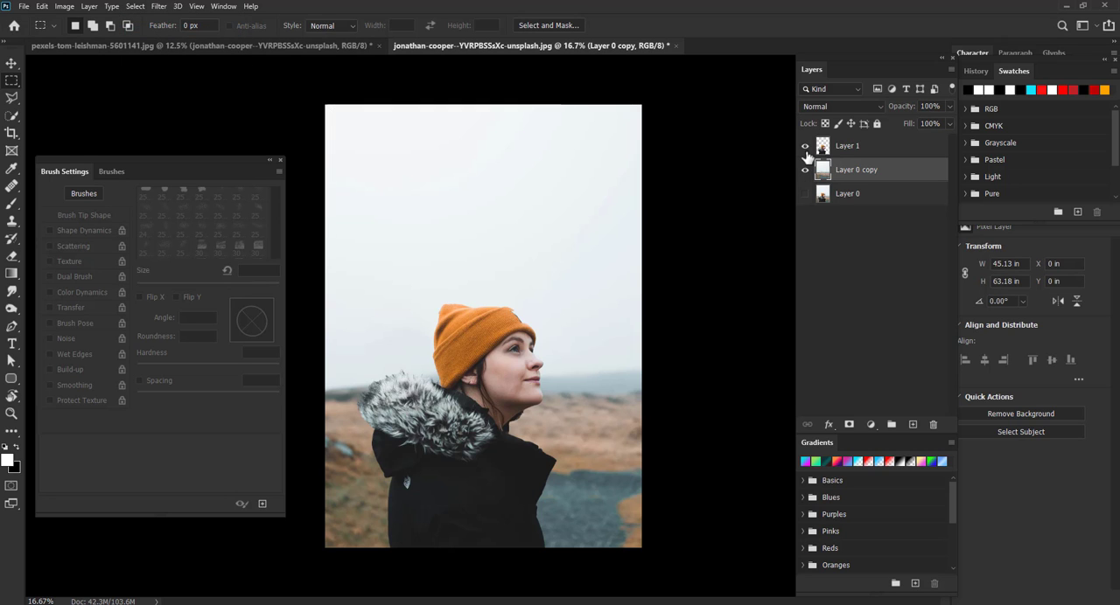
click(806, 156)
click(806, 147)
drag(845, 154, 913, 426)
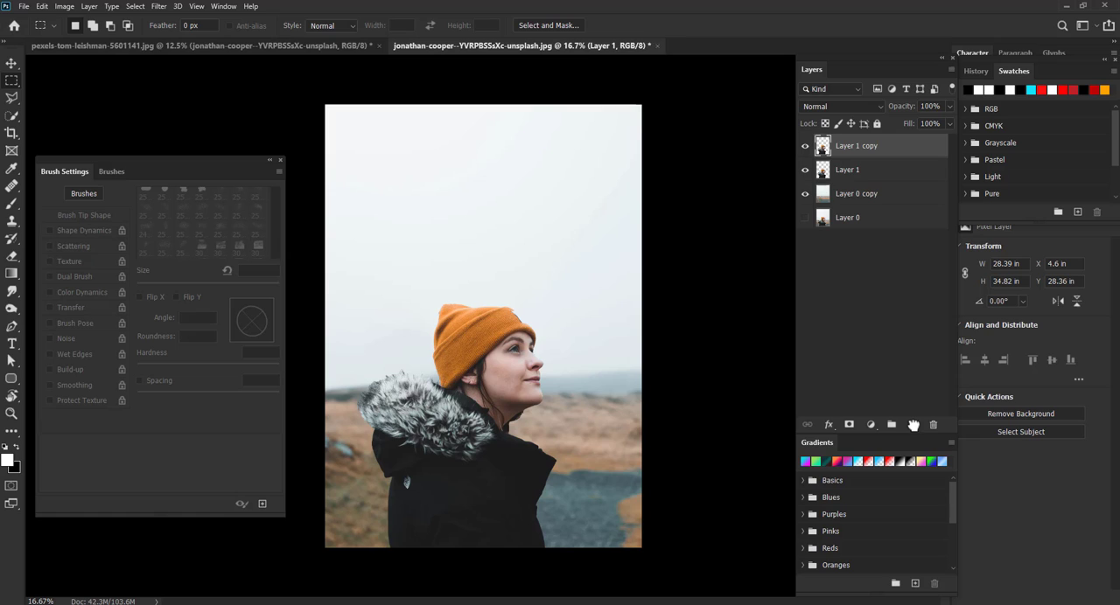
- Make Layer 1 the active layer with Layer 1 copy hidden
click(797, 194)
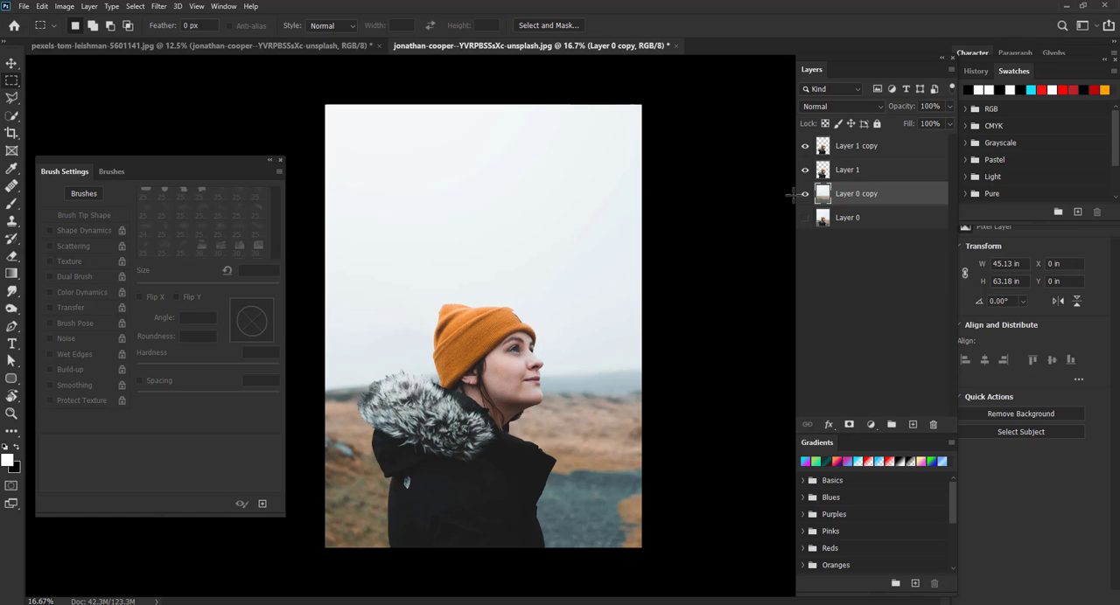
click(835, 174)
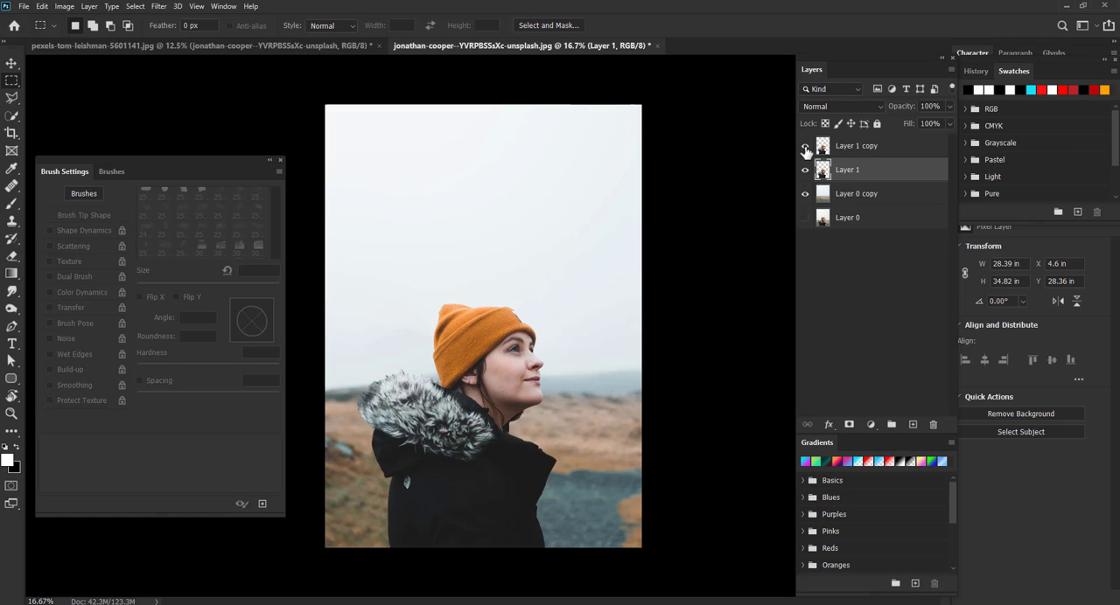
click(804, 171)
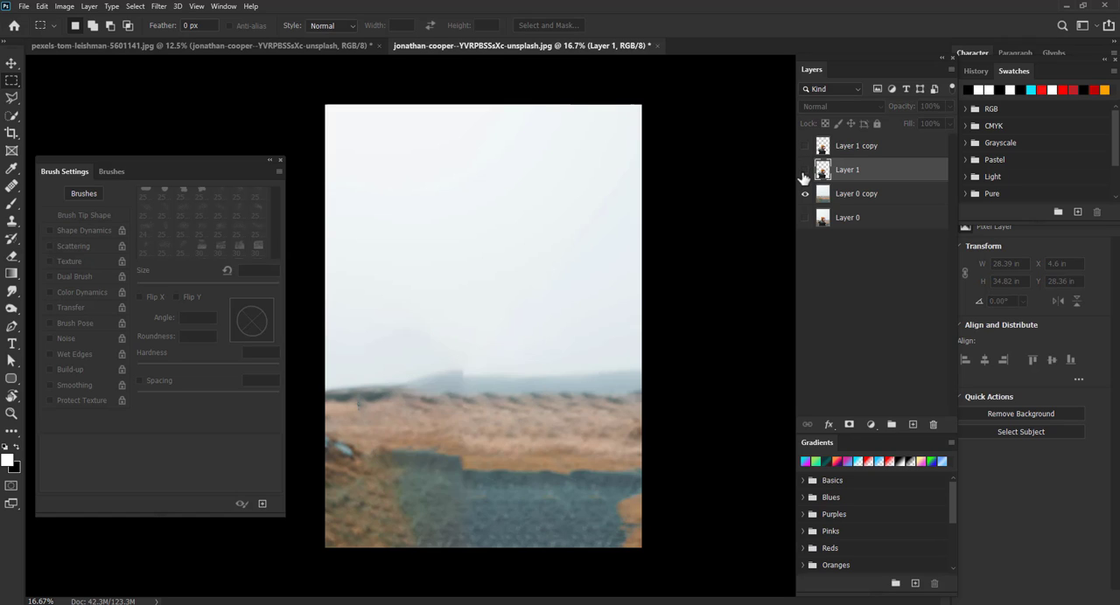
click(803, 171)
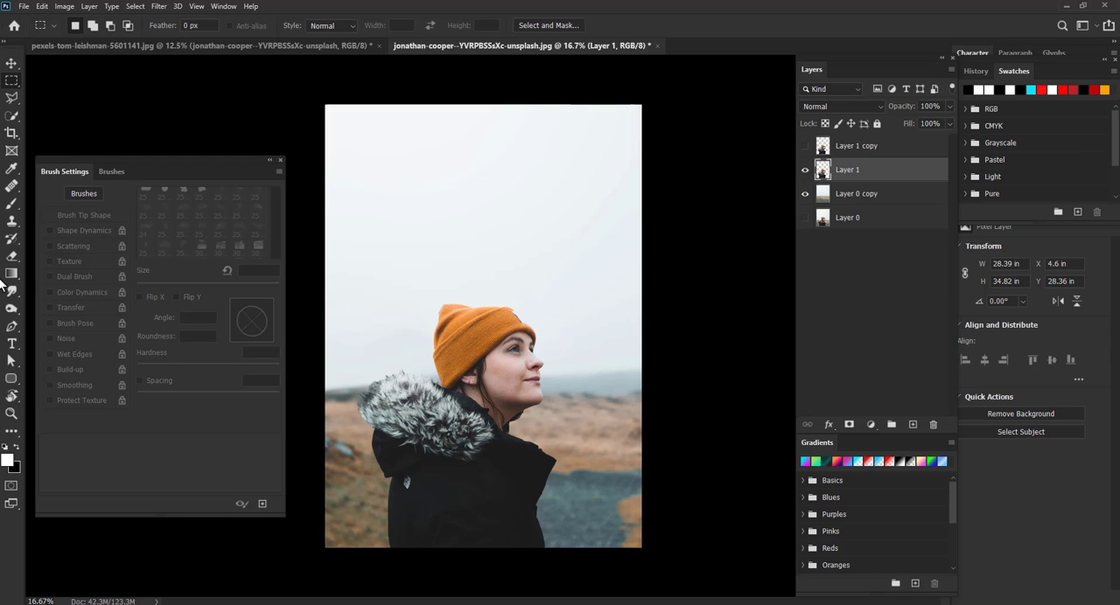
- Choose the Brush tool with a particle dispersion brush tip, angle 72° and spacing 191%
key(b)
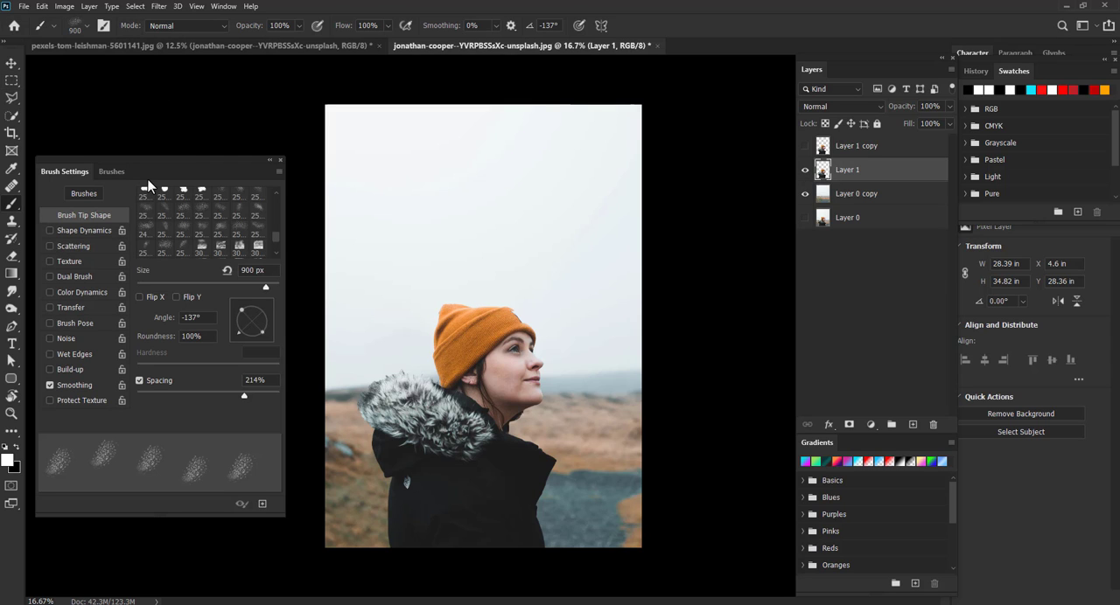
click(185, 231)
click(186, 253)
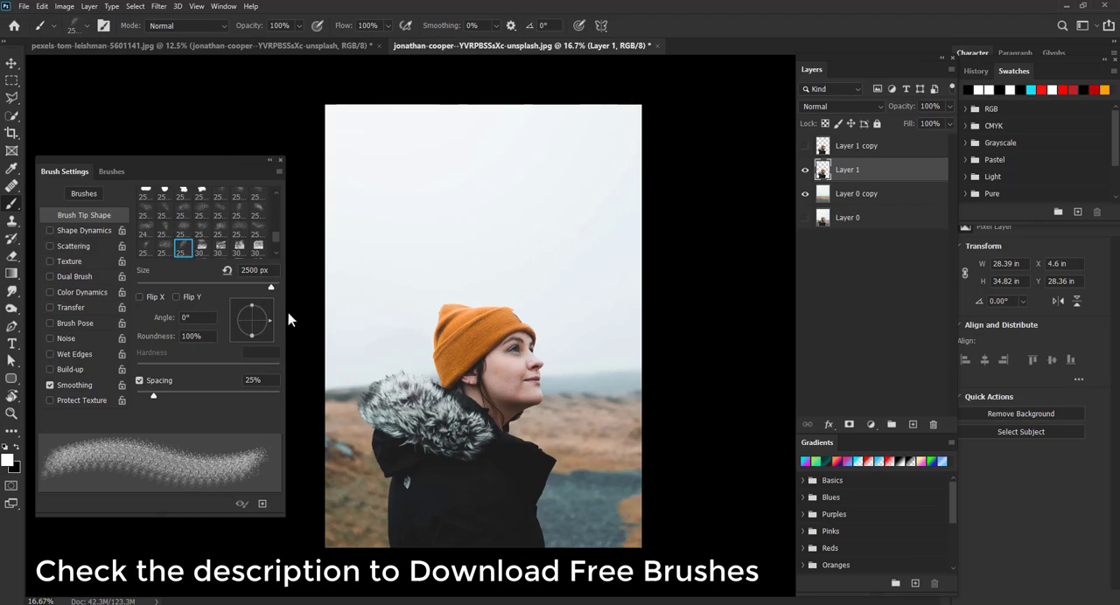
mouse_move(238, 344)
mouse_down()
mouse_move(266, 308)
mouse_move(272, 315)
mouse_move(260, 306)
mouse_up()
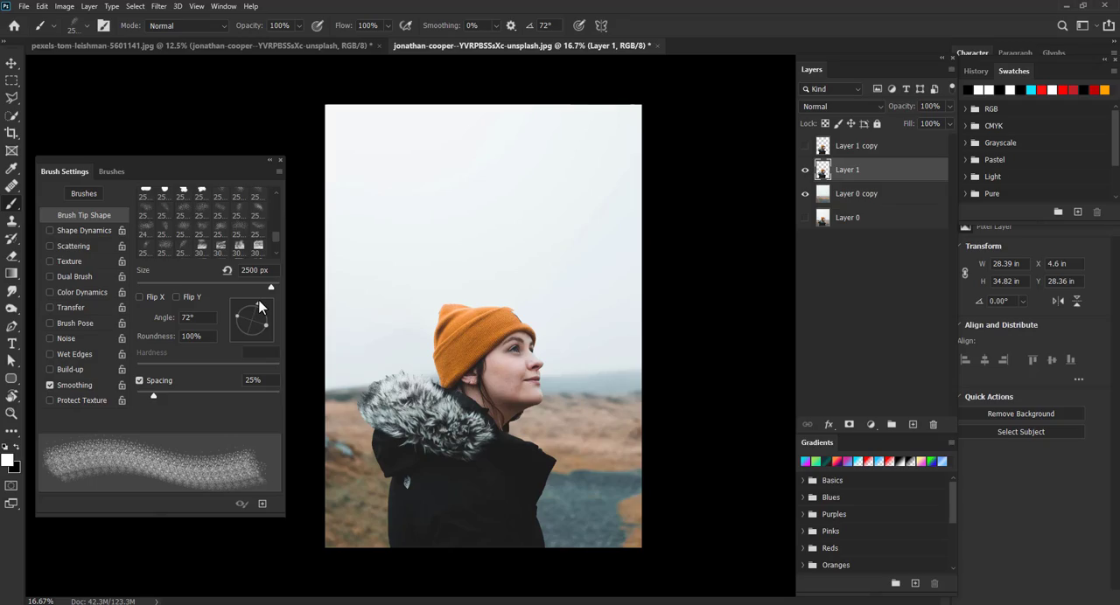
drag(232, 399, 245, 399)
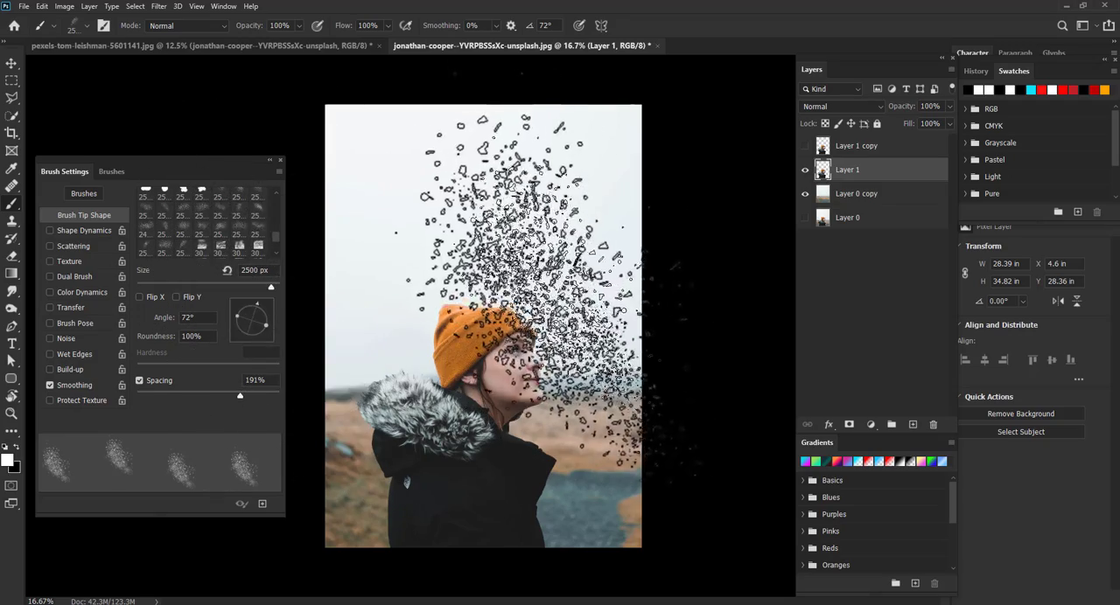
- Shrink the brush to 2100 px, add a layer mask to Layer 1, and stamp black dispersion over the face
key(bracketleft)
key(bracketleft)
key(bracketleft)
key(bracketleft)
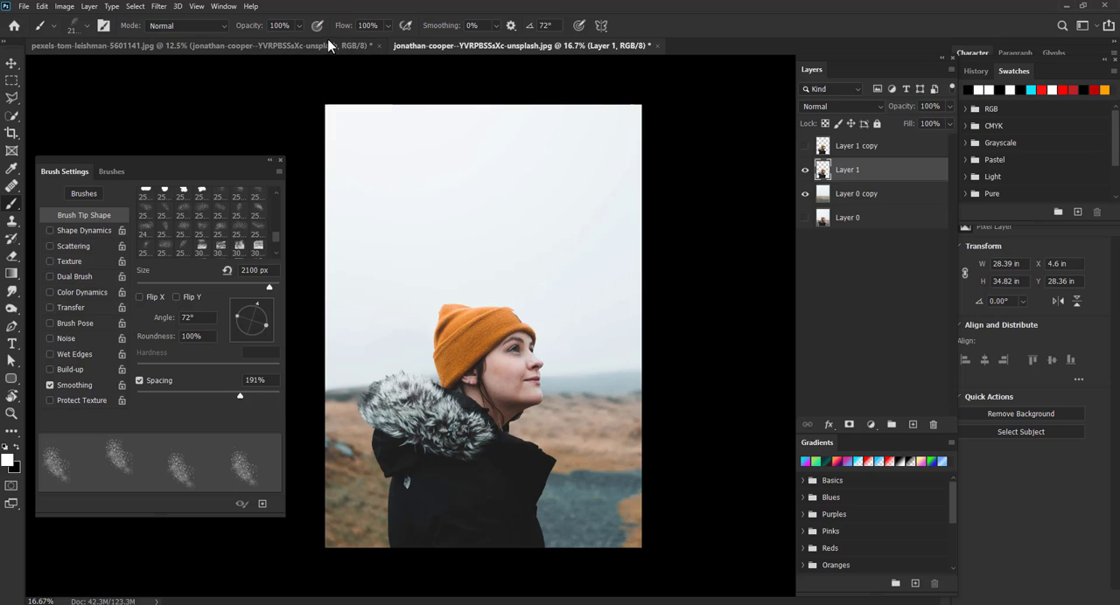
click(388, 25)
click(431, 10)
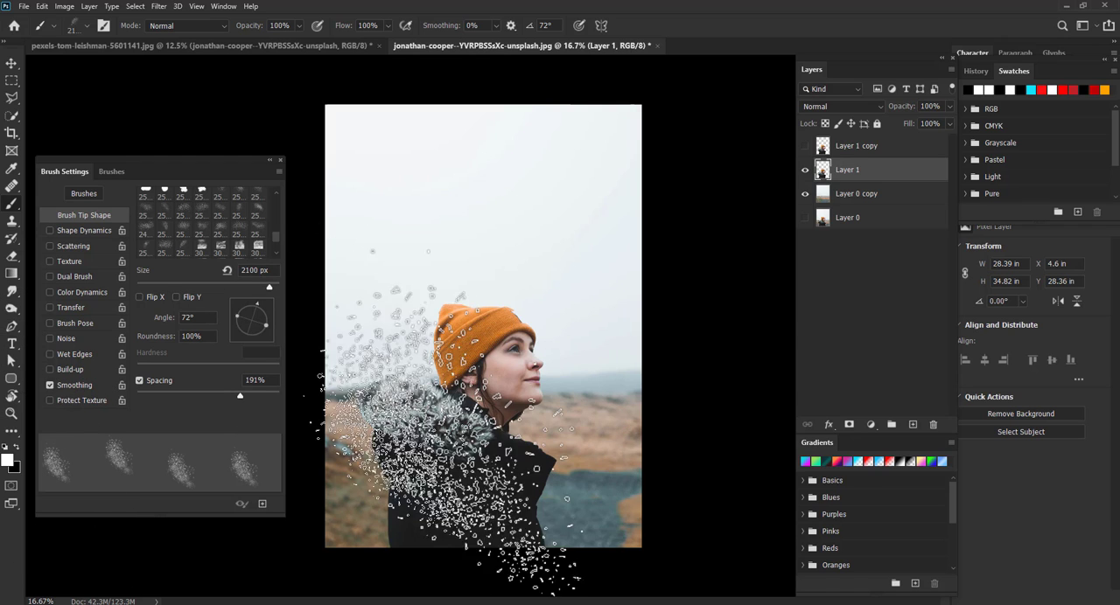
click(848, 424)
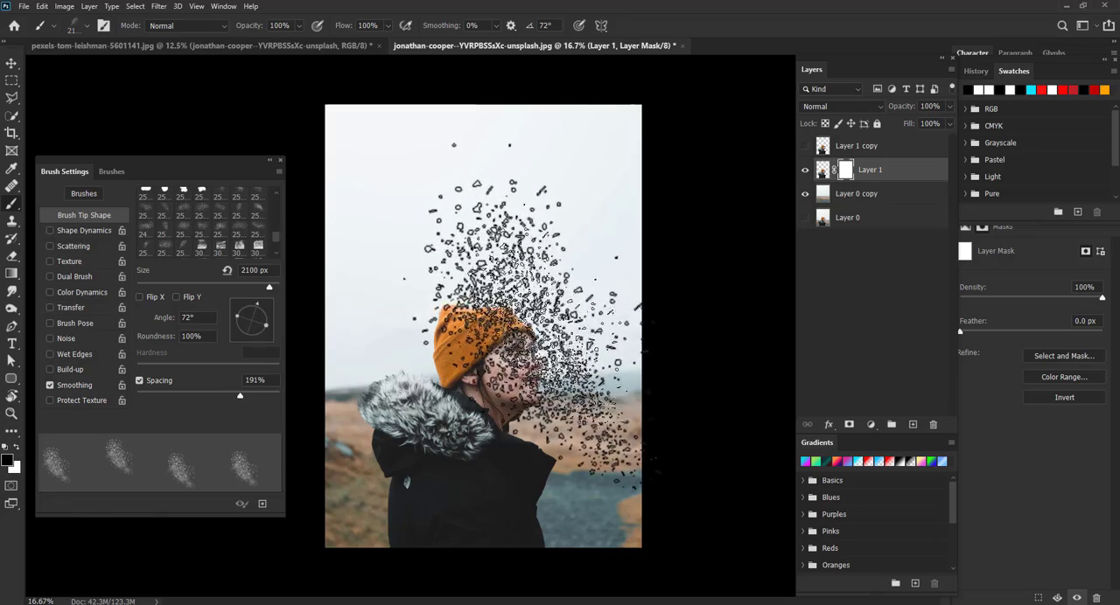
click(528, 376)
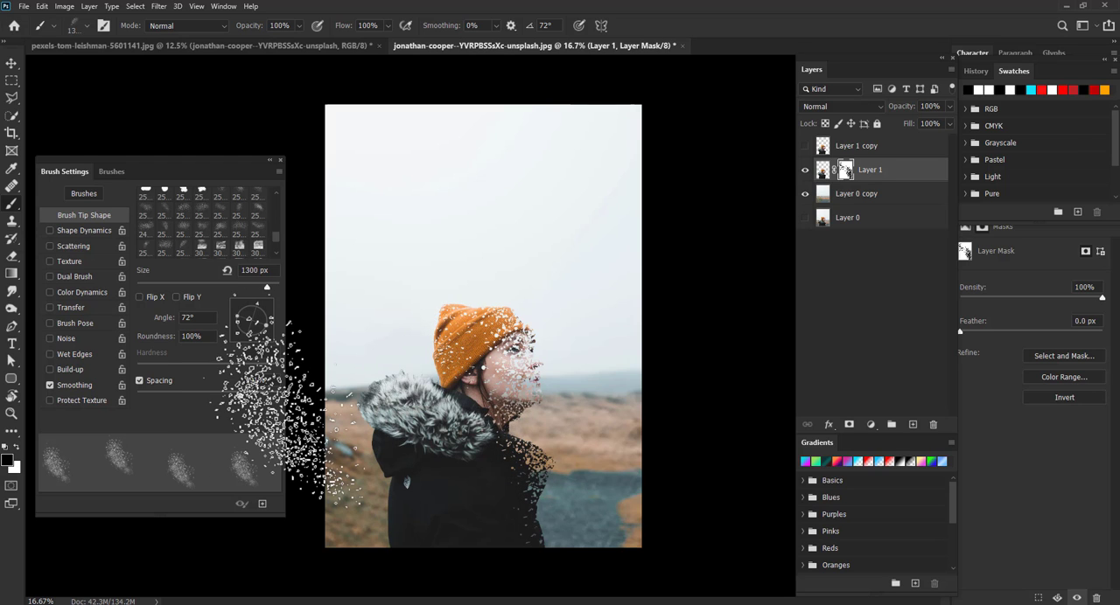
- Set the brush spacing to 363%, opacity to 33% and flow to 38%
drag(241, 396, 259, 397)
click(298, 28)
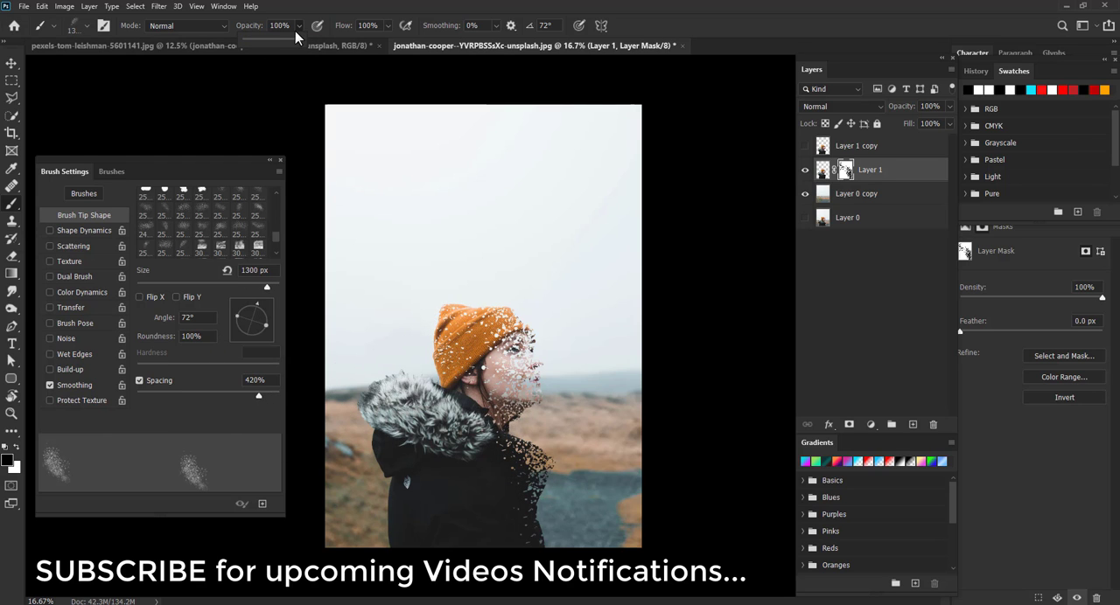
drag(262, 39, 264, 40)
click(387, 28)
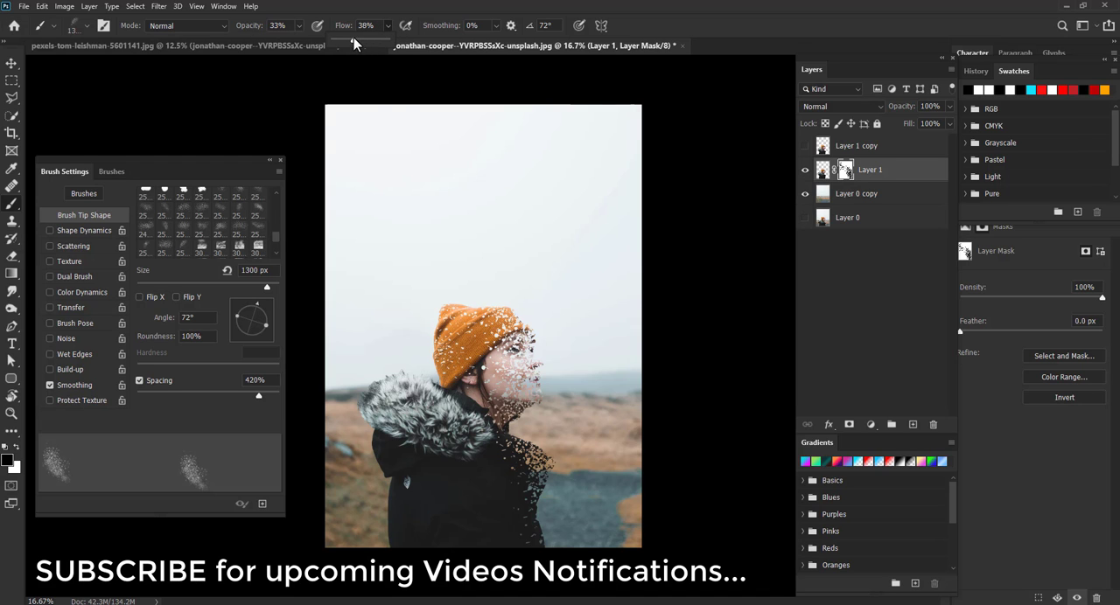
drag(258, 396, 256, 403)
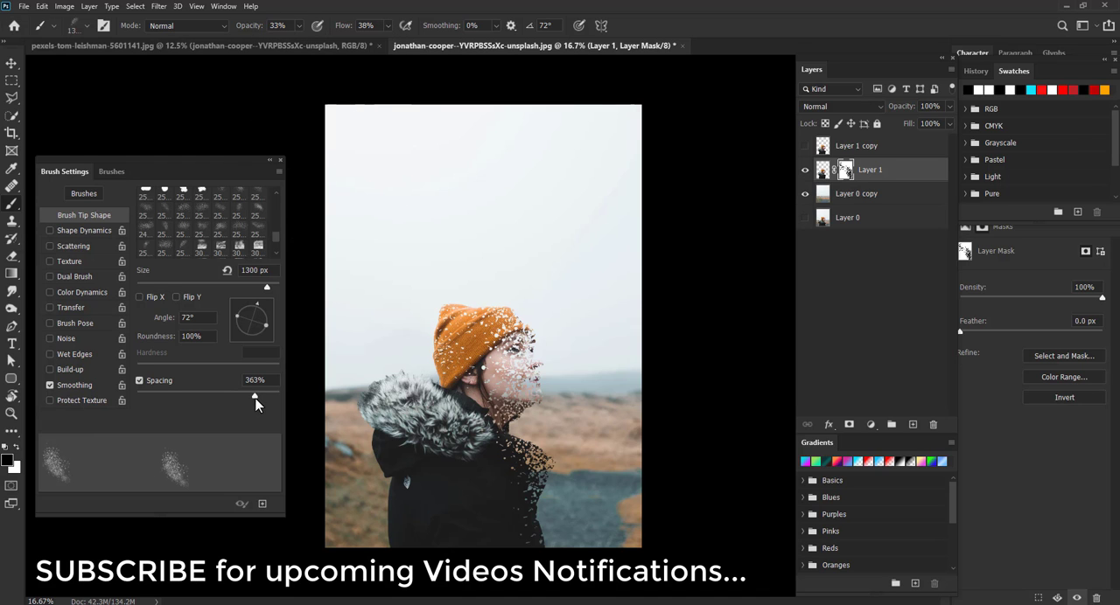
- Resize the brush to 1400 px, set opacity 79% and flow 84%, and paint more dispersion along the body
key(bracketright)
key(bracketright)
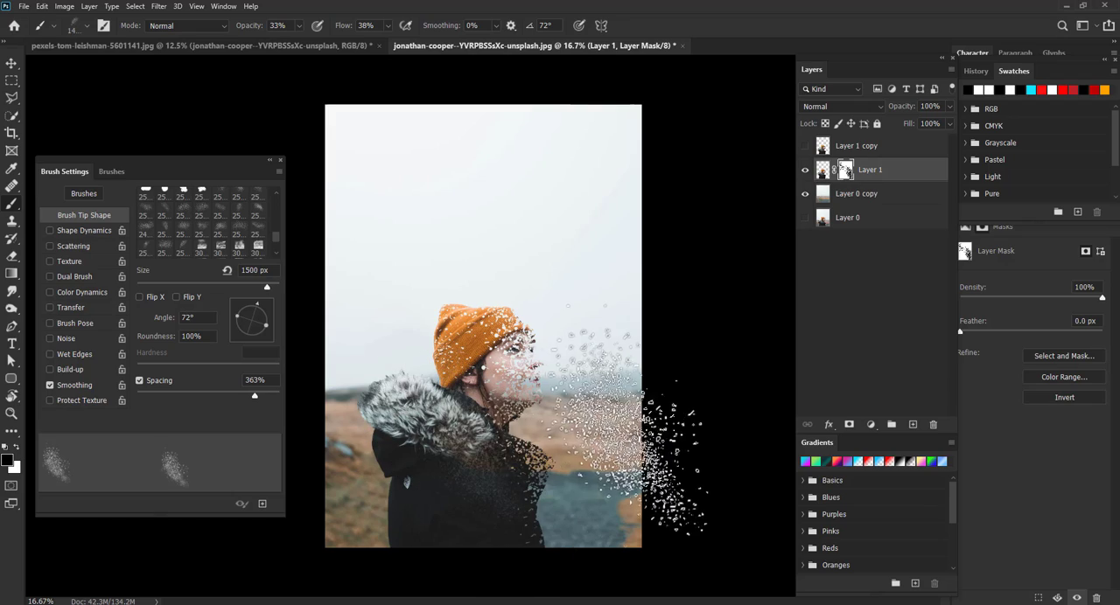
key(bracketleft)
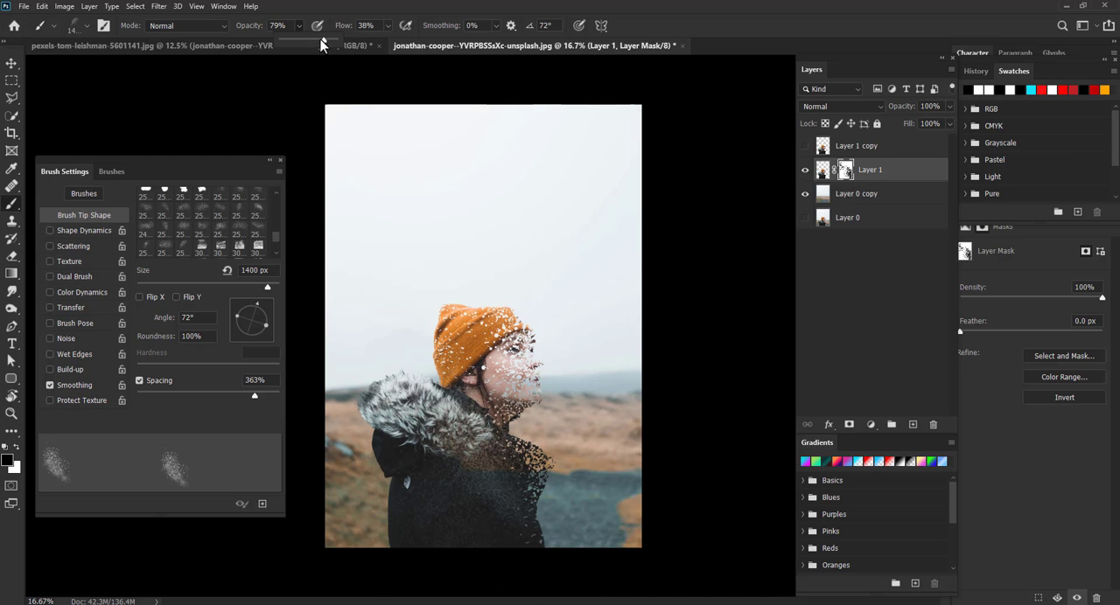
drag(404, 39, 416, 41)
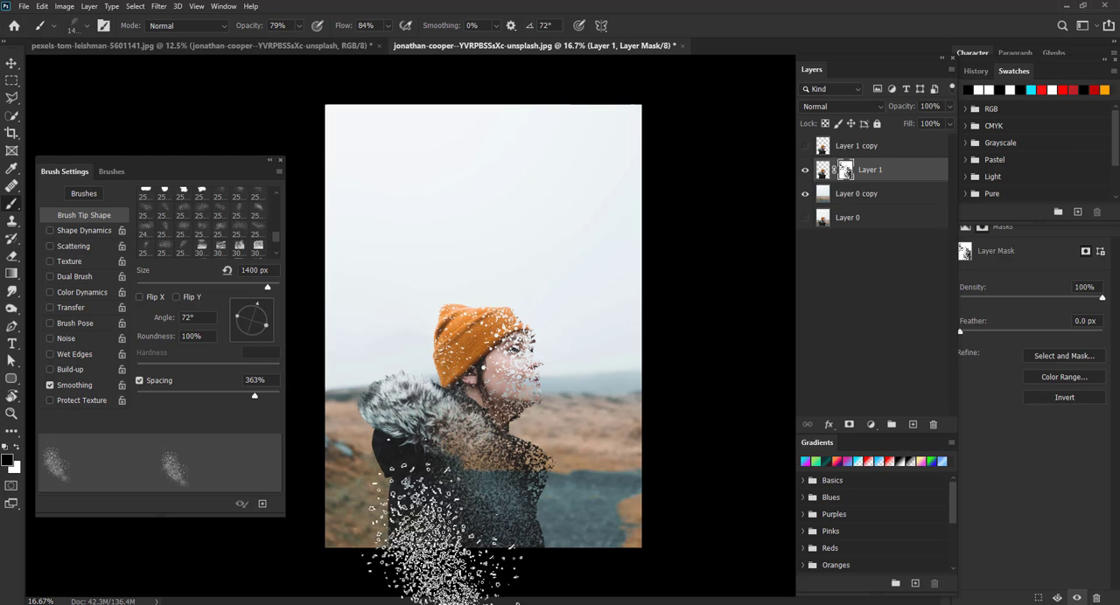
- Toggle Layer 1 to compare, then select Layer 1 copy and make it visible
click(806, 169)
click(806, 169)
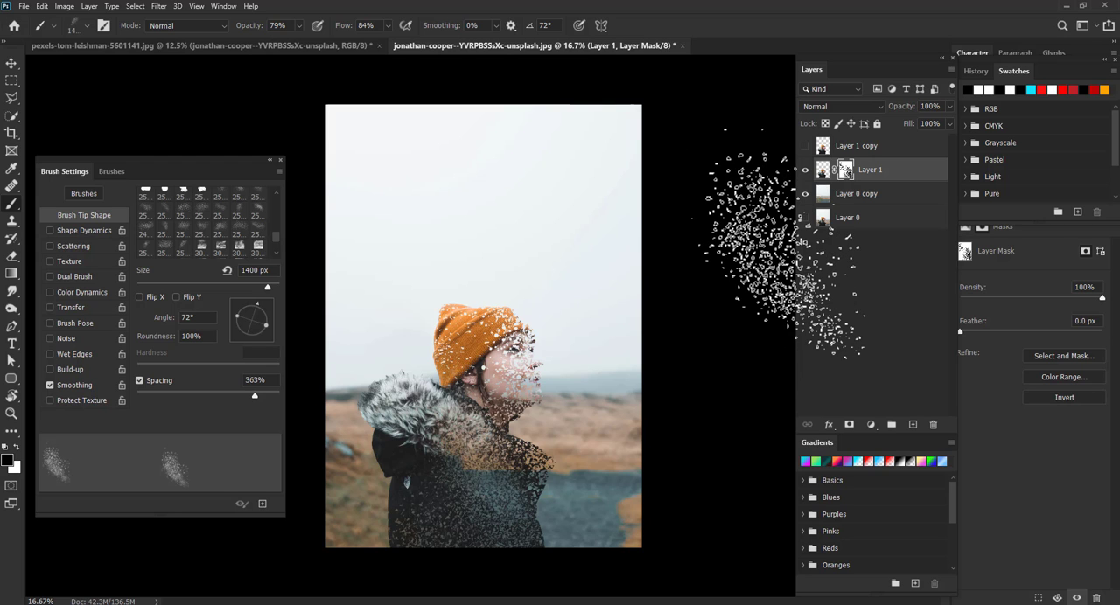
click(838, 148)
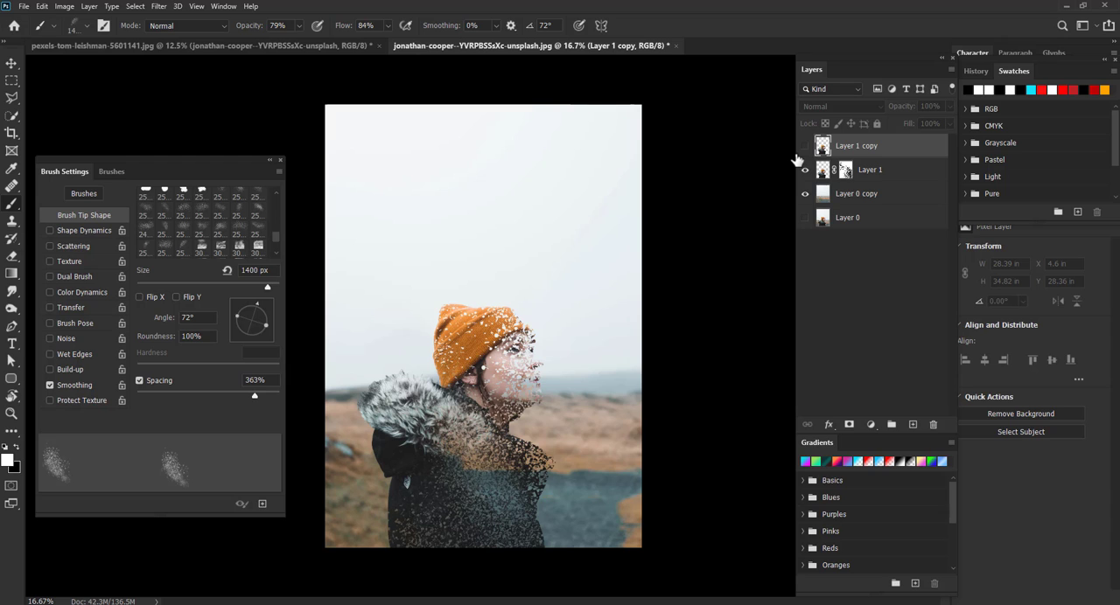
click(805, 146)
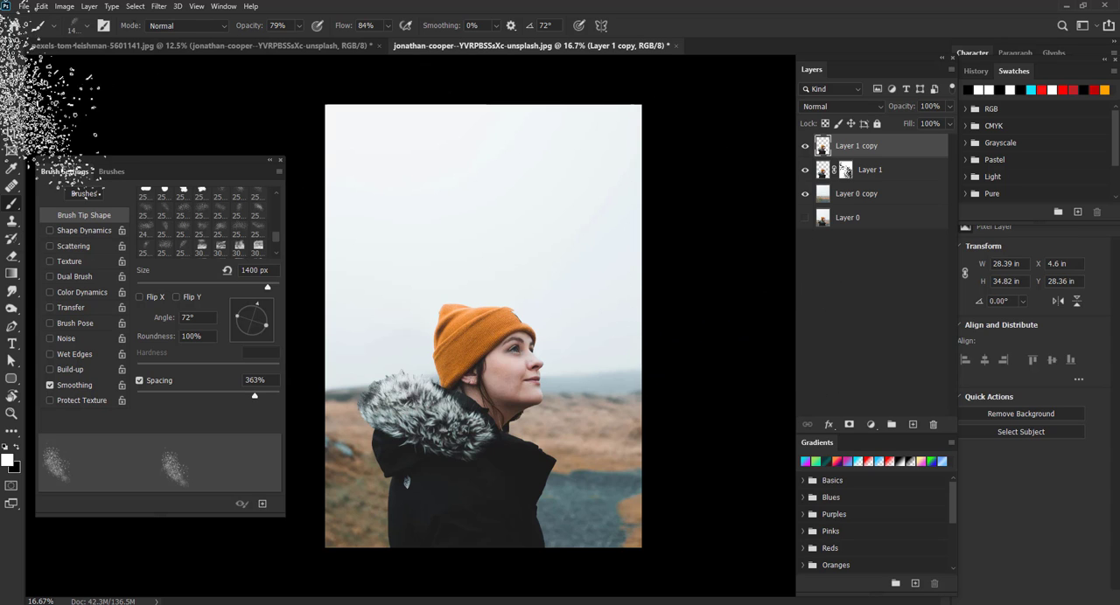
- Open Liquify on Layer 1 copy and set the brush size to 1194 and density to 49
click(10, 65)
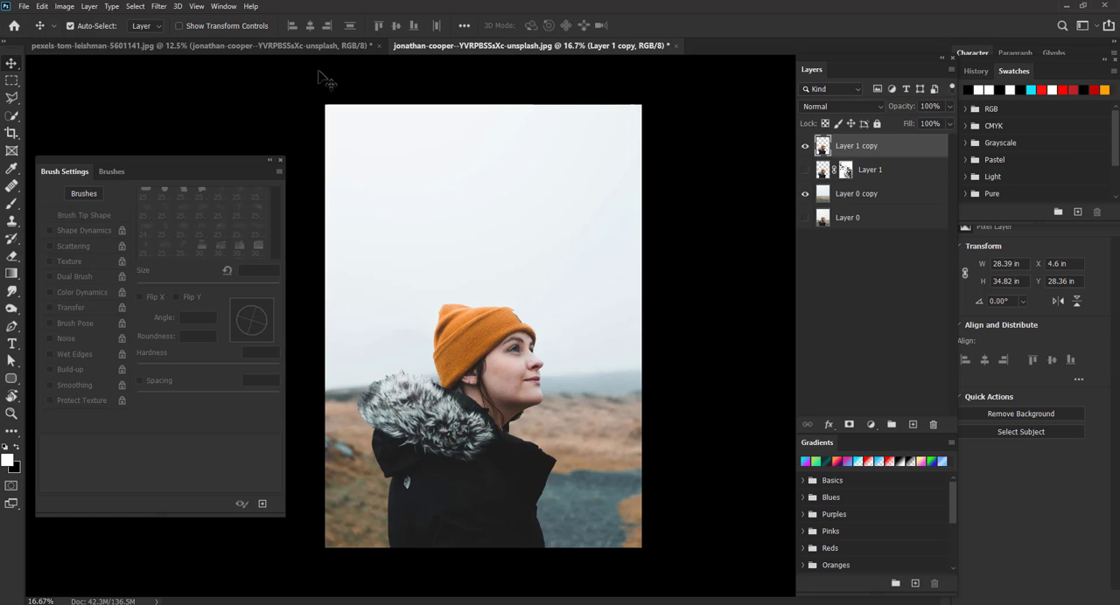
click(158, 7)
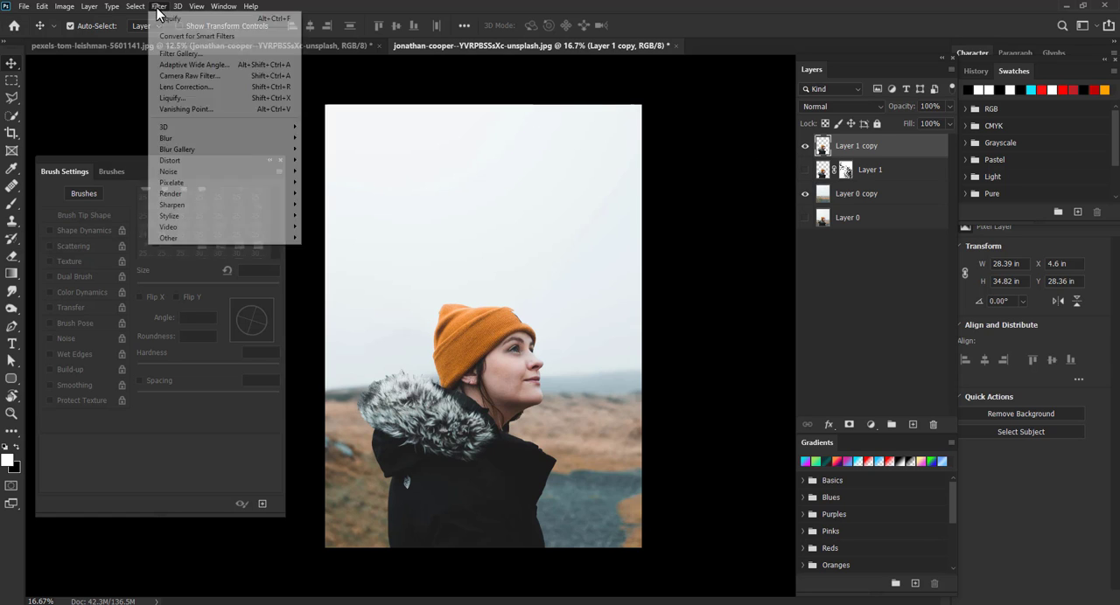
click(176, 97)
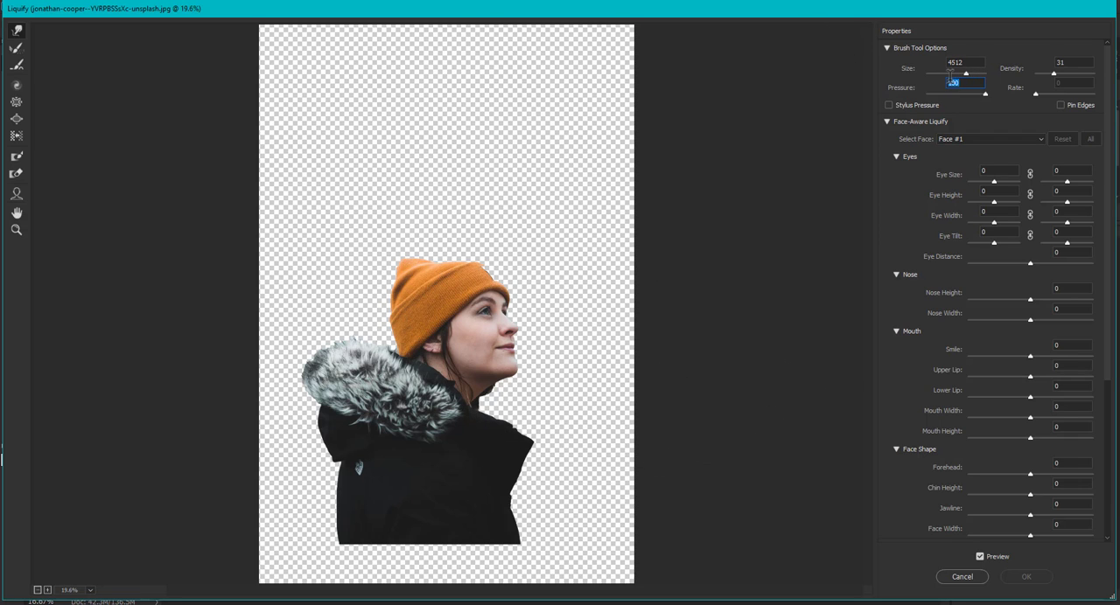
drag(966, 75, 953, 77)
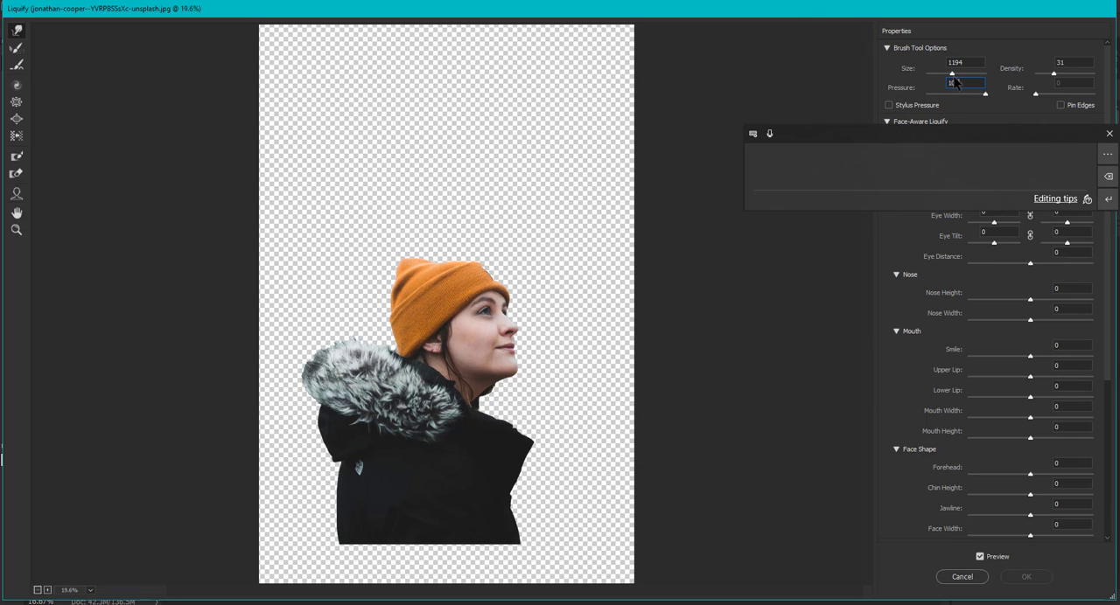
click(1105, 134)
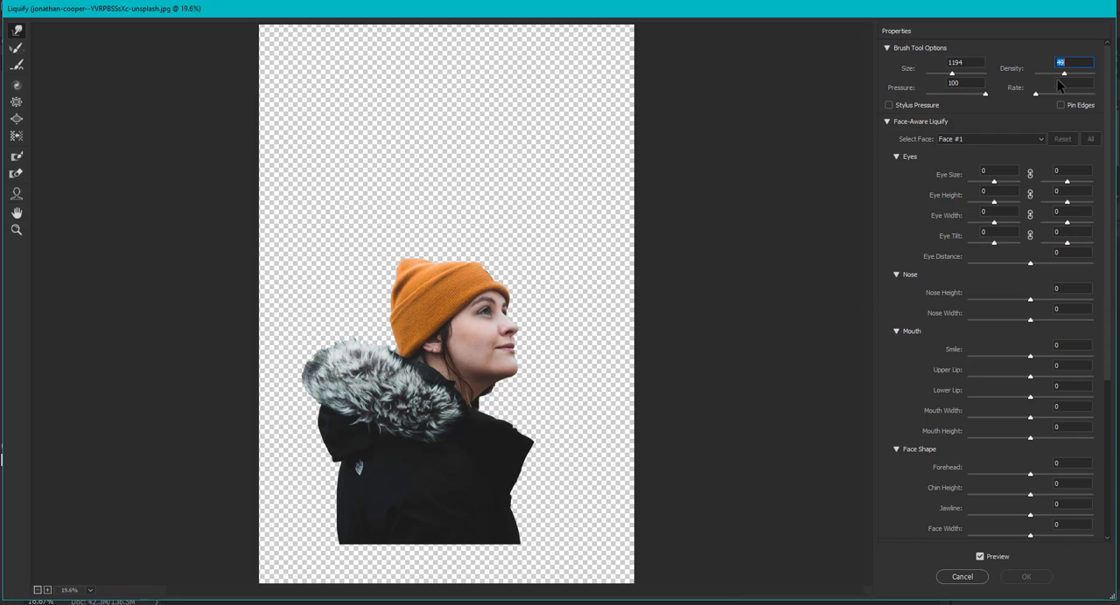
- Warp the subject's head, hat and body toward the upper right with large forward-warp strokes and apply Liquify
drag(438, 288, 675, 187)
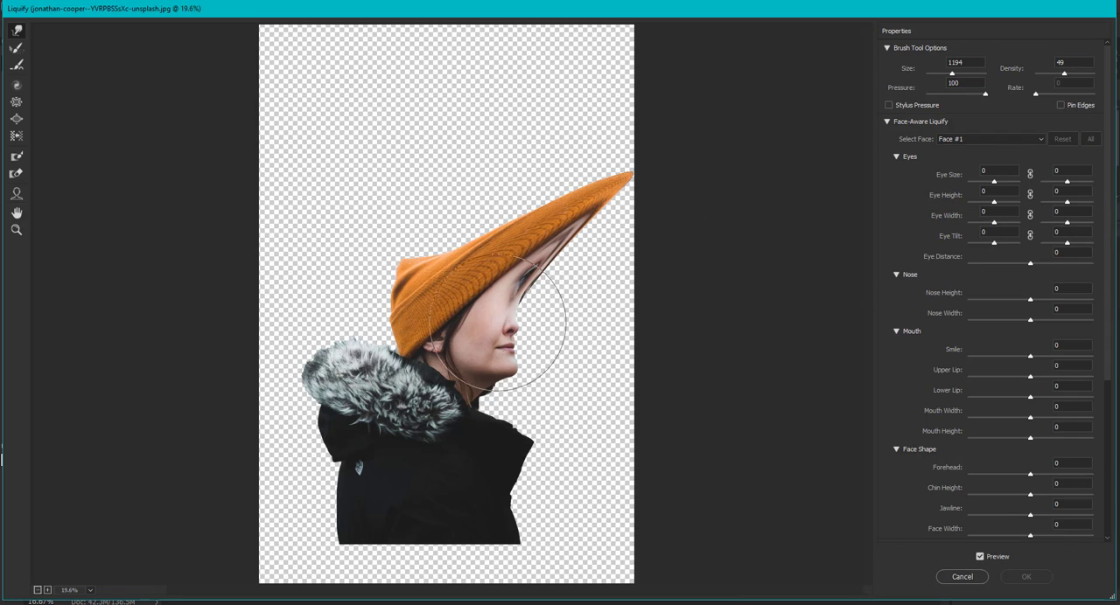
drag(580, 325, 640, 241)
drag(472, 281, 589, 105)
drag(523, 281, 644, 174)
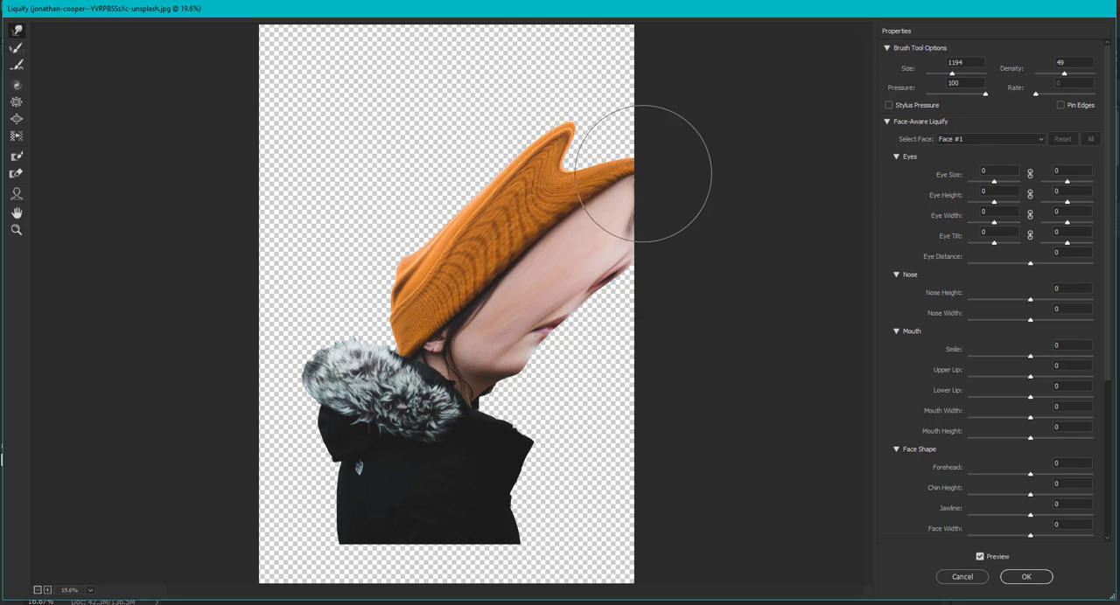
drag(542, 184, 638, 87)
drag(495, 394, 713, 286)
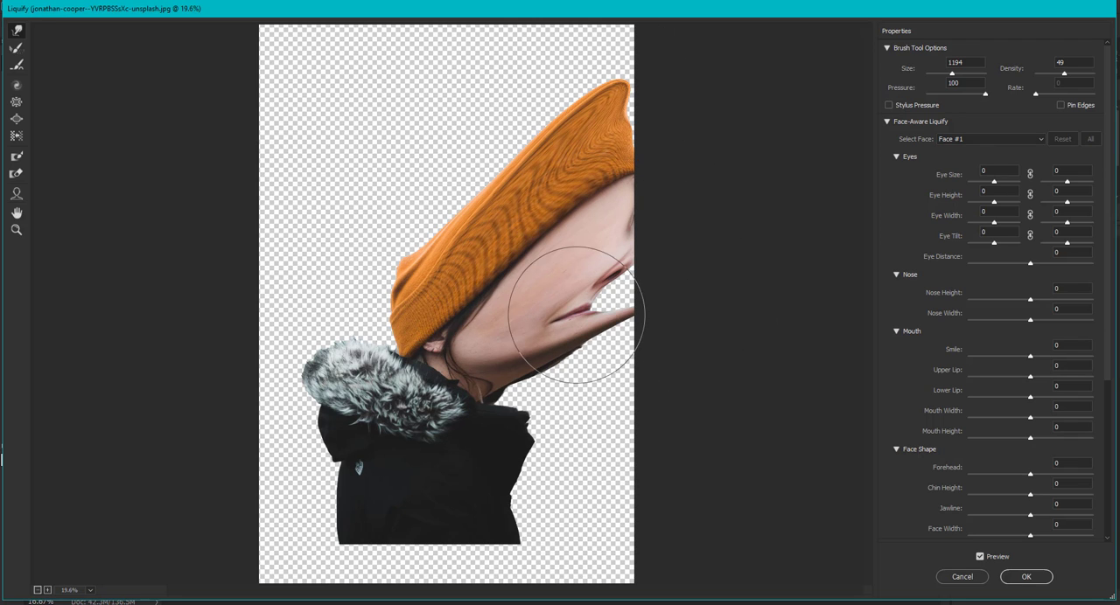
drag(577, 315, 709, 251)
drag(569, 362, 677, 350)
drag(516, 382, 744, 299)
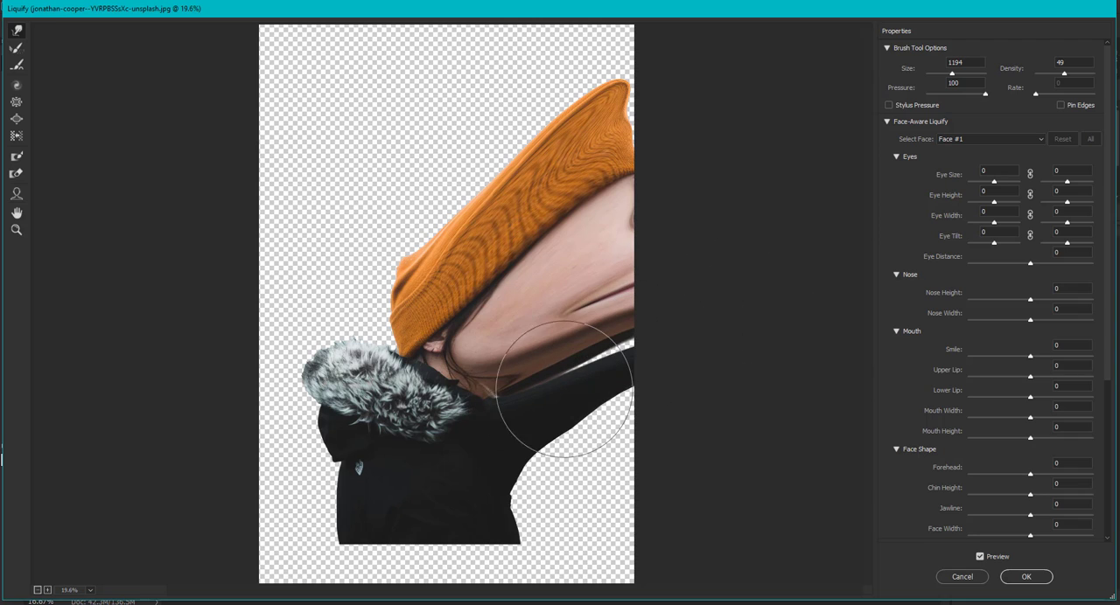
drag(560, 402, 711, 319)
drag(522, 471, 694, 385)
mouse_move(517, 508)
mouse_down()
mouse_move(660, 442)
mouse_move(550, 499)
mouse_move(560, 507)
mouse_move(582, 475)
mouse_up()
mouse_move(493, 205)
mouse_down()
mouse_move(582, 44)
mouse_move(579, 98)
mouse_move(606, 132)
mouse_move(673, 66)
mouse_move(496, 132)
mouse_move(455, 199)
mouse_move(550, 9)
mouse_move(574, 38)
mouse_move(613, 24)
mouse_up()
mouse_move(453, 158)
mouse_down()
mouse_move(412, 88)
mouse_move(445, 137)
mouse_move(470, 125)
mouse_move(451, 105)
mouse_up()
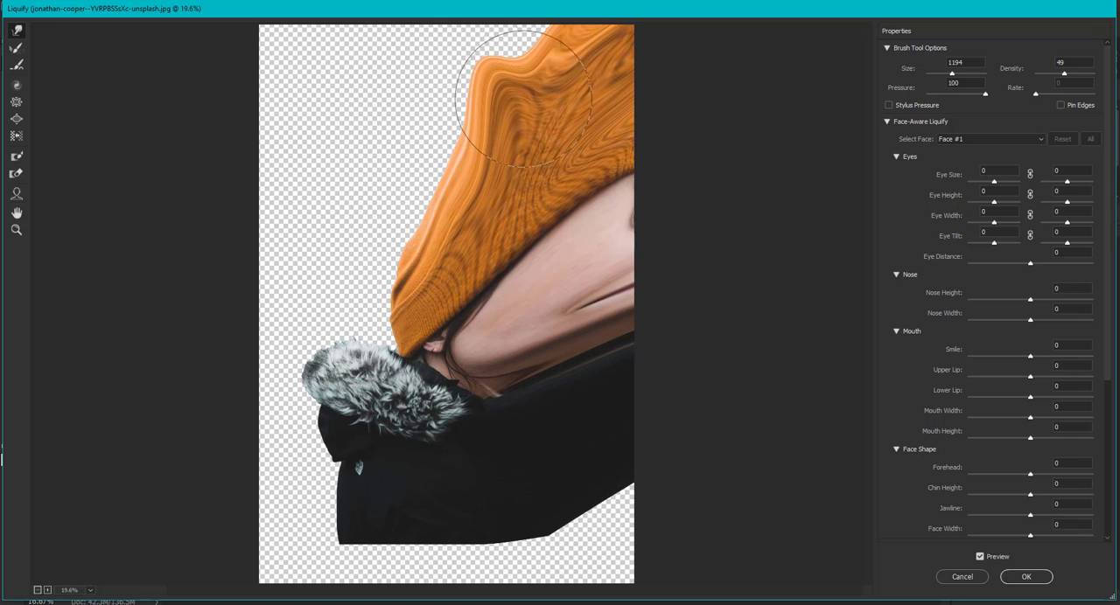
drag(533, 95, 506, 103)
drag(469, 187, 459, 91)
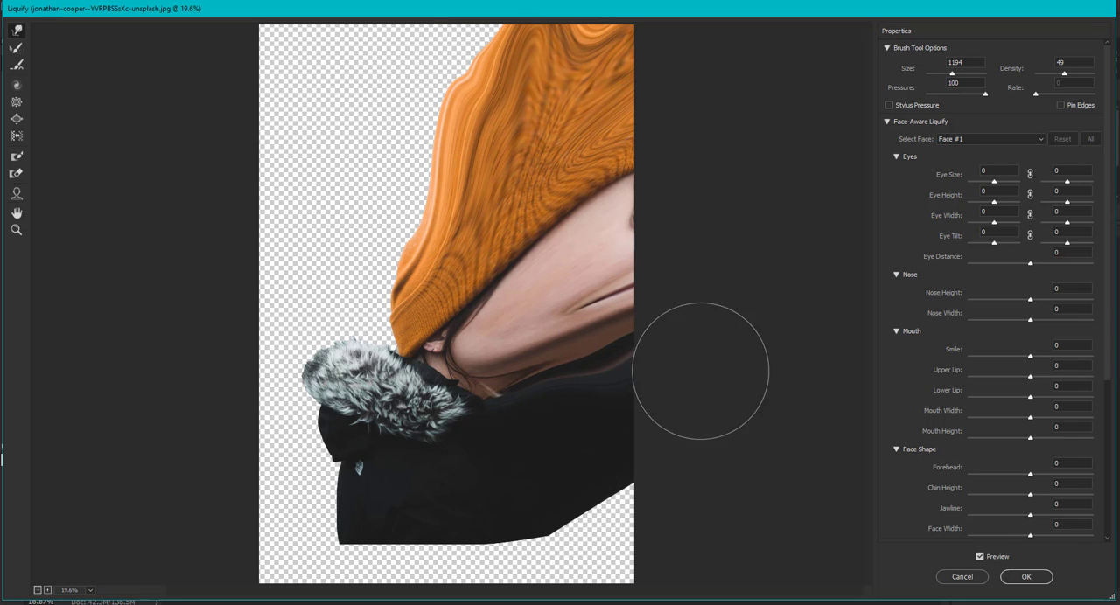
mouse_move(572, 515)
mouse_down()
mouse_move(732, 519)
mouse_move(587, 521)
mouse_move(718, 523)
mouse_up()
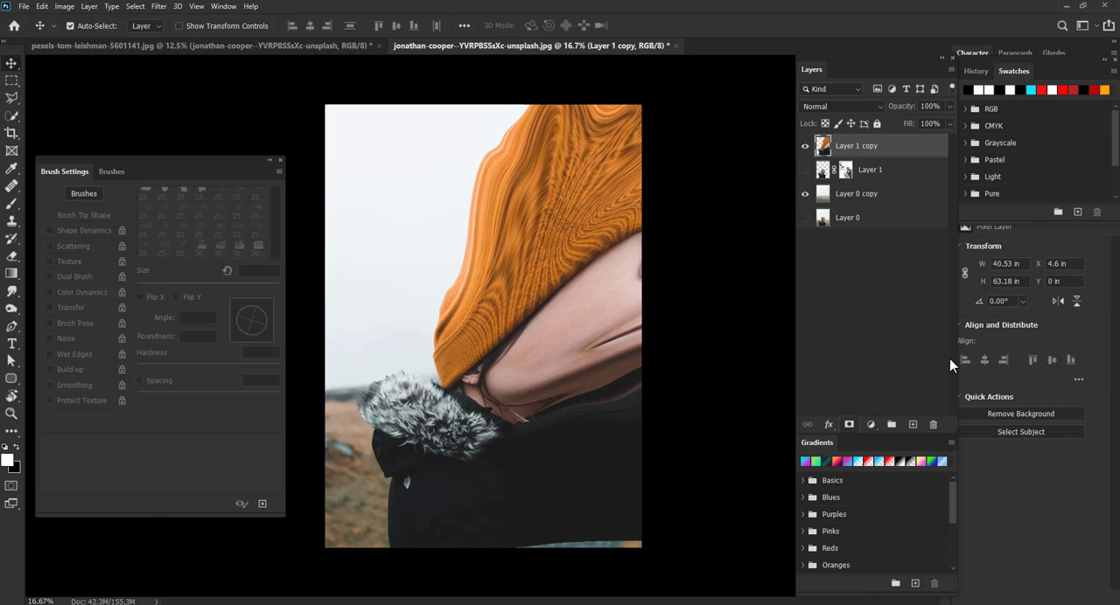
- Add a black-filled layer mask to Layer 1 copy and switch to the Brush tool
alt+click(848, 425)
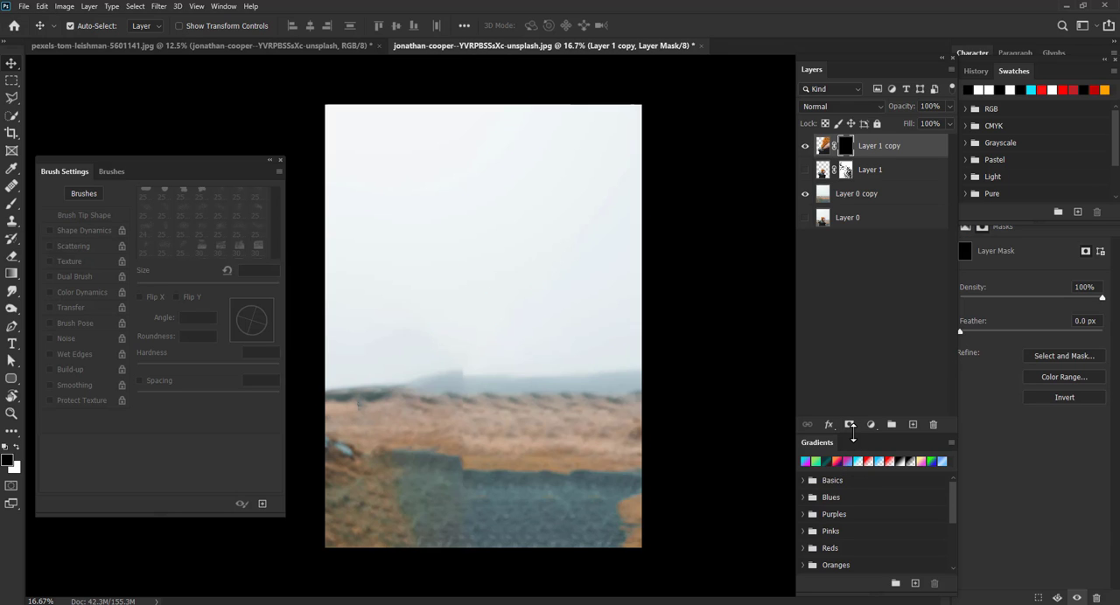
click(805, 145)
key(b)
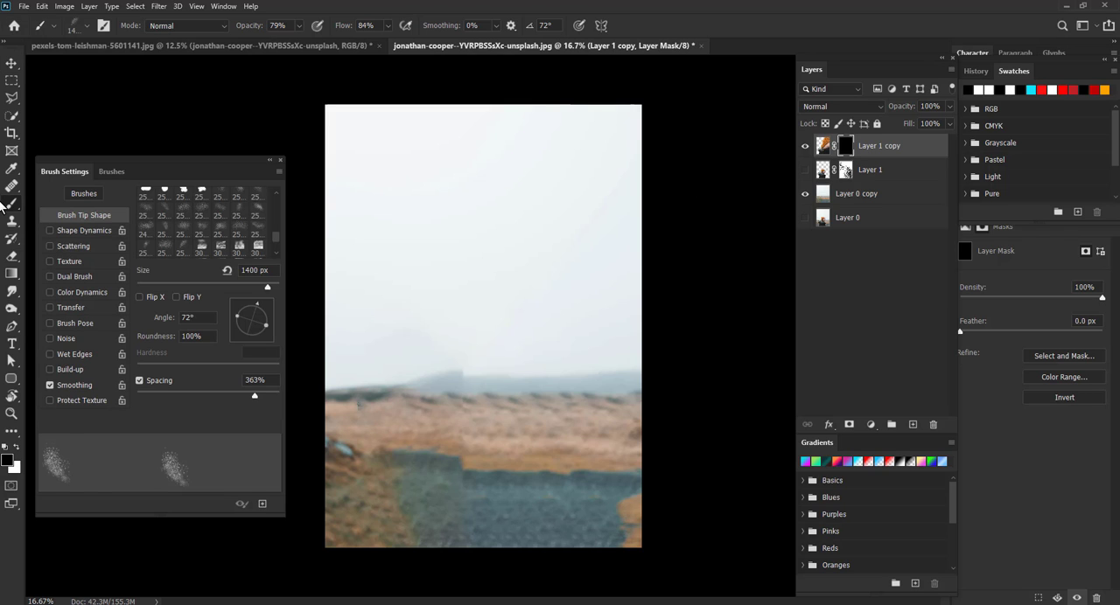
- Set the foreground to white, opacity 98% and flow 100%, and stamp dispersion onto the mask above the face
click(16, 447)
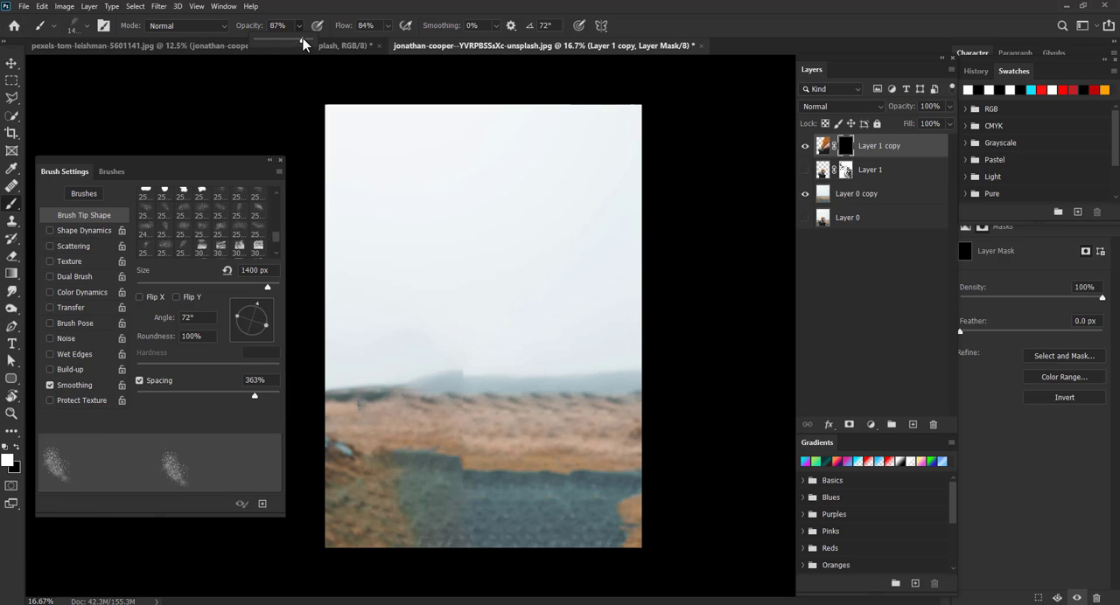
click(388, 26)
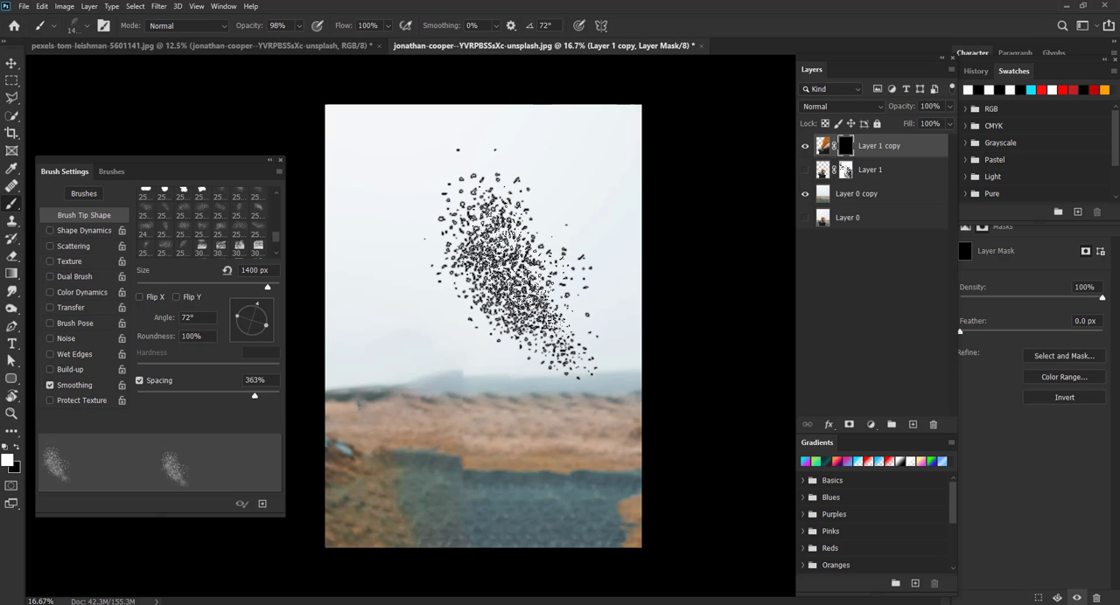
click(525, 263)
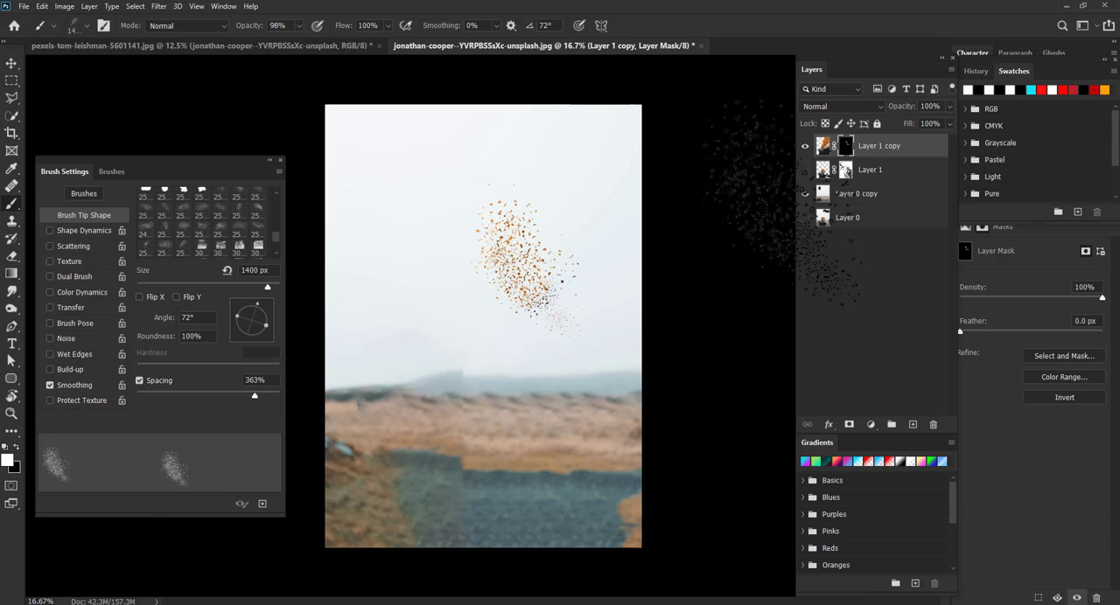
- Show Layer 1 and stamp more white dispersion over the face and lower body on Layer 1 copy's mask
click(805, 170)
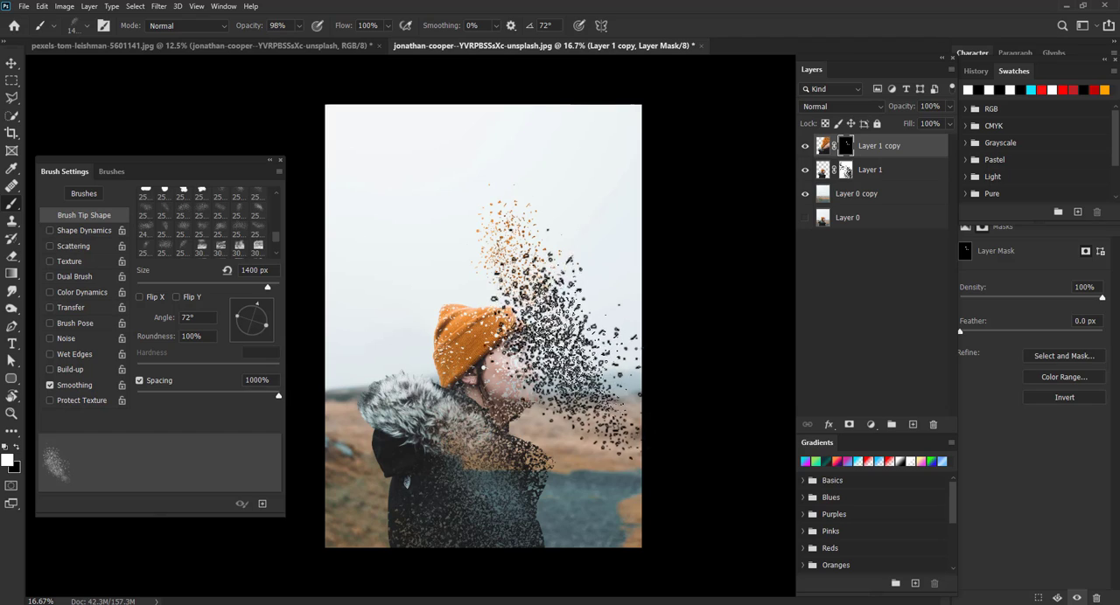
click(549, 383)
click(525, 406)
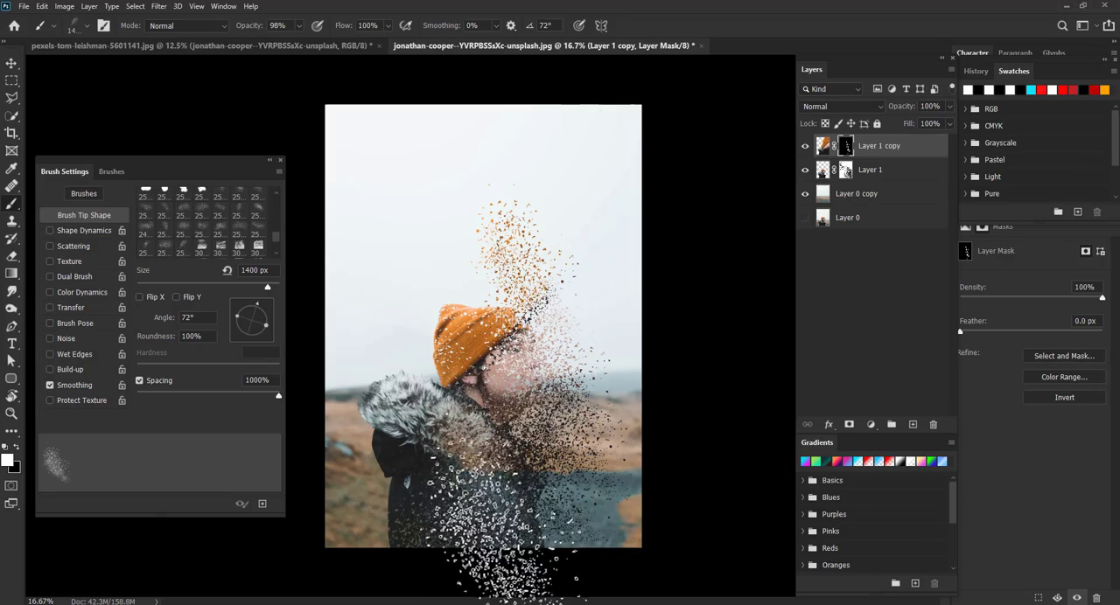
click(523, 528)
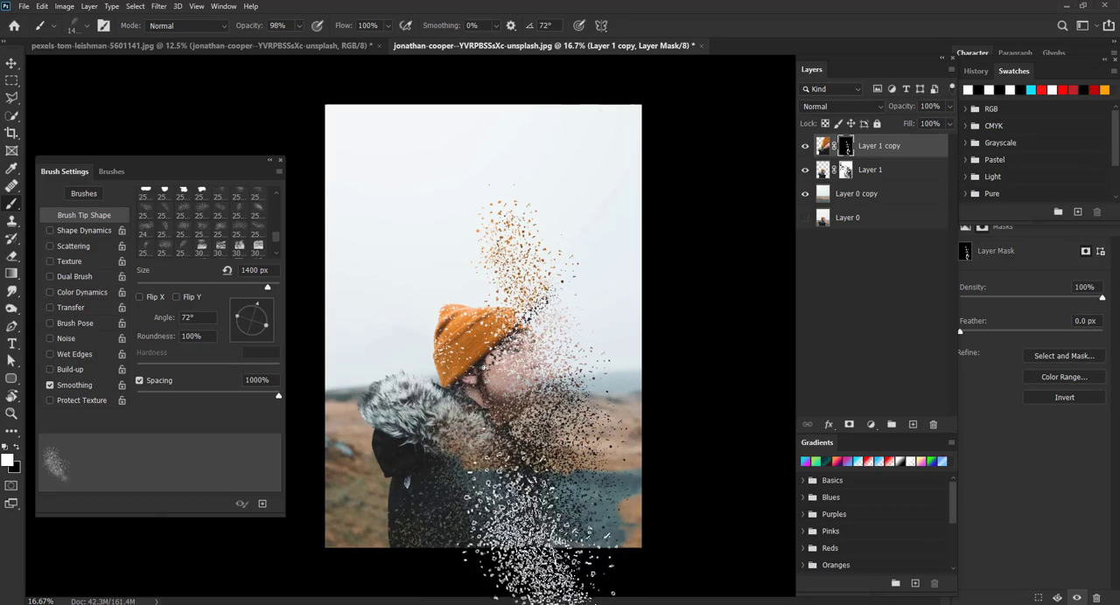
- Set the brush opacity to 53% and flow to 30%
click(297, 31)
drag(296, 31, 274, 41)
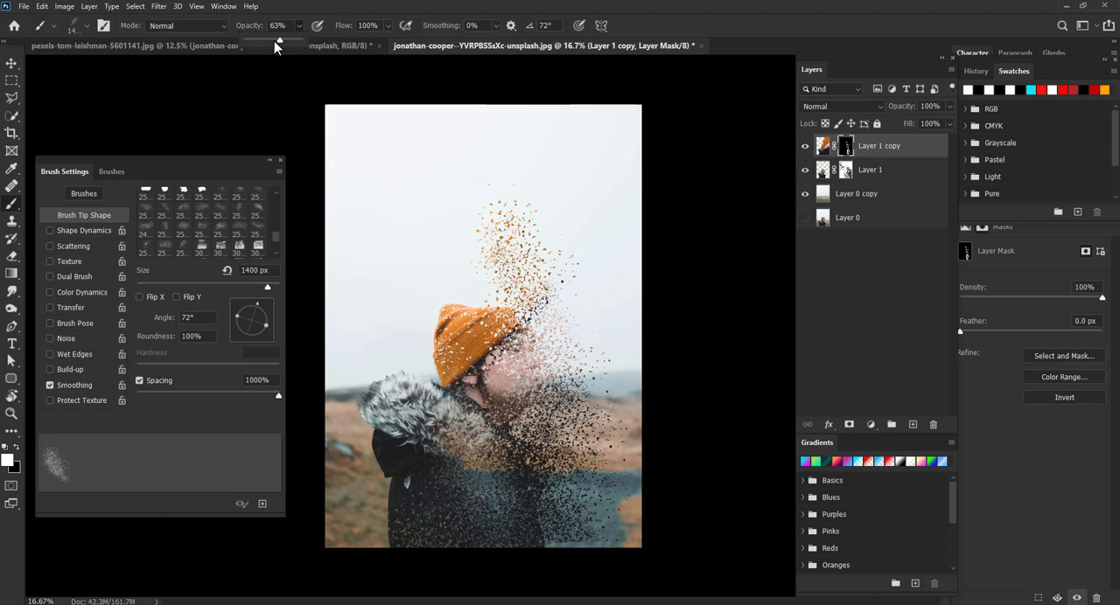
drag(348, 37, 342, 39)
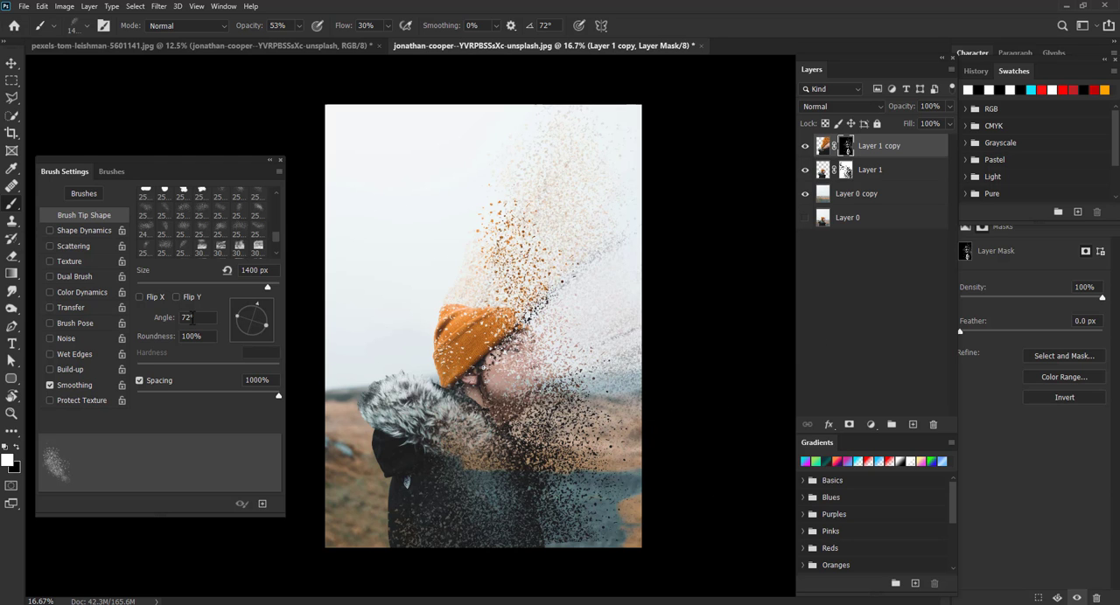
- Pick the soft round brush, set opacity 27% and flow 33%, and switch the foreground to black
scroll(275, 187, up, 2)
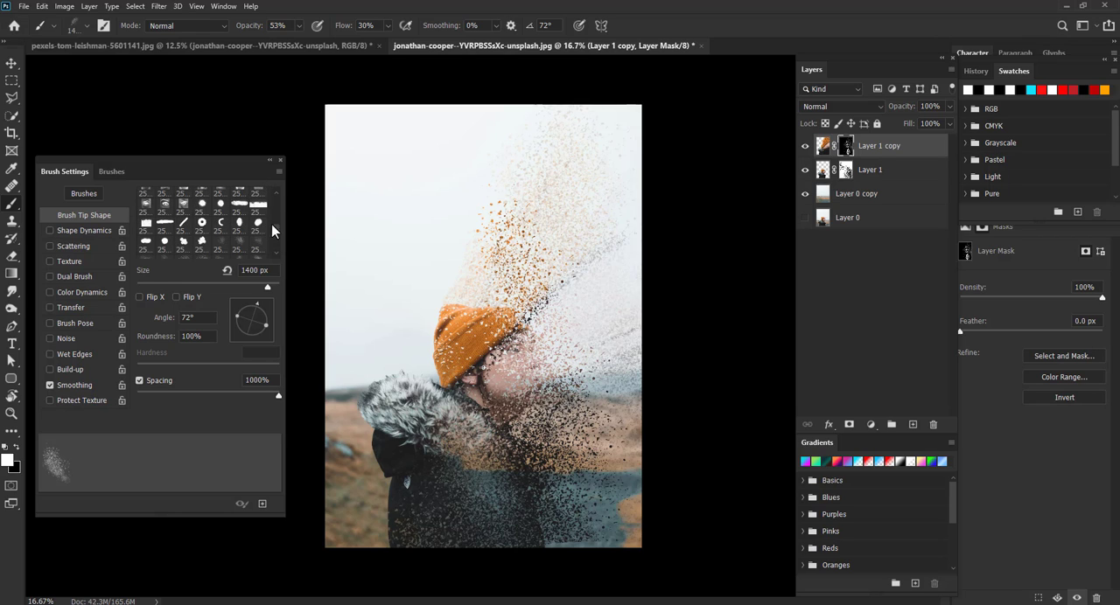
scroll(275, 208, up, 3)
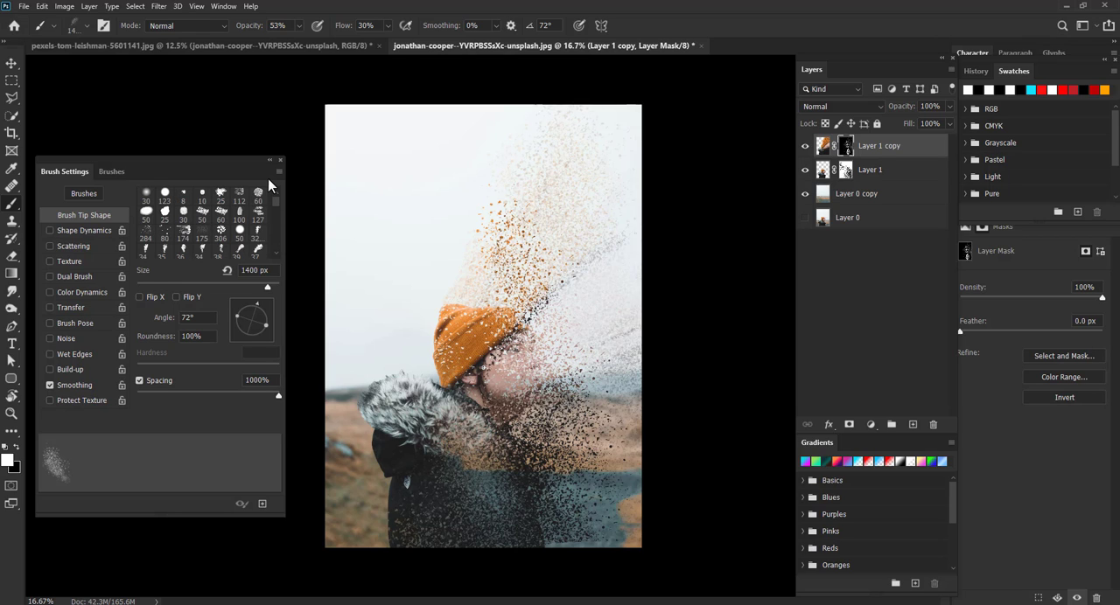
click(146, 194)
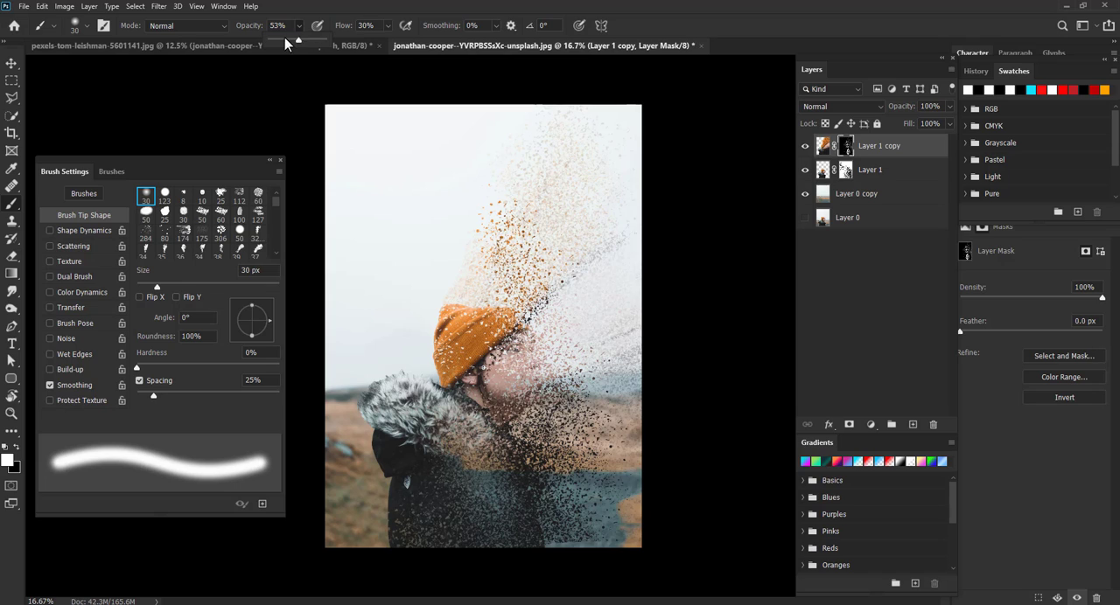
drag(284, 37, 282, 40)
click(386, 29)
key(x)
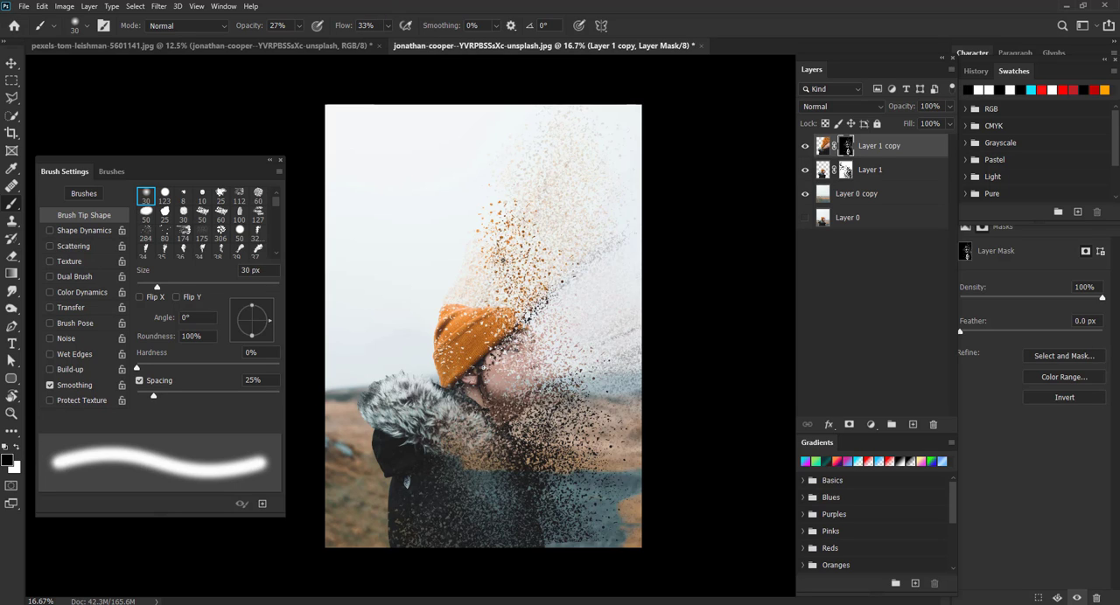
- Enlarge the brush to 700 px and paint black down the right side of Layer 1 copy's mask
key(bracketright)
key(bracketright)
key(bracketright)
key(bracketright)
key(bracketright)
key(bracketright)
key(bracketright)
key(bracketright)
key(bracketright)
key(bracketright)
key(bracketright)
key(bracketright)
key(bracketright)
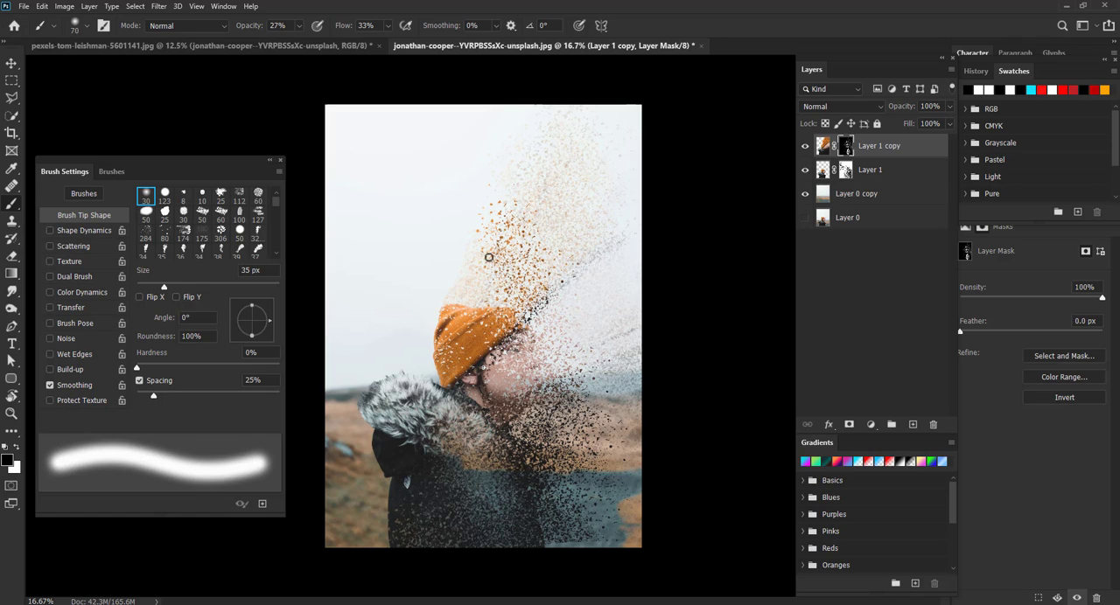
key(bracketright)
key(bracketright)
key(bracketright)
key(bracketright)
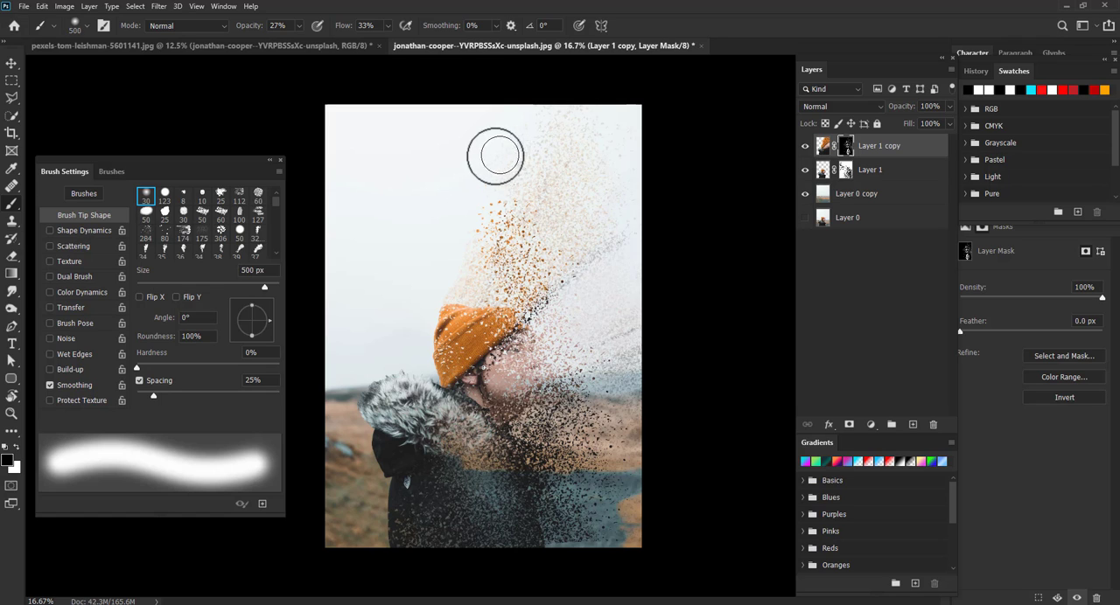
mouse_move(614, 225)
mouse_down()
mouse_move(627, 295)
mouse_move(618, 427)
mouse_up()
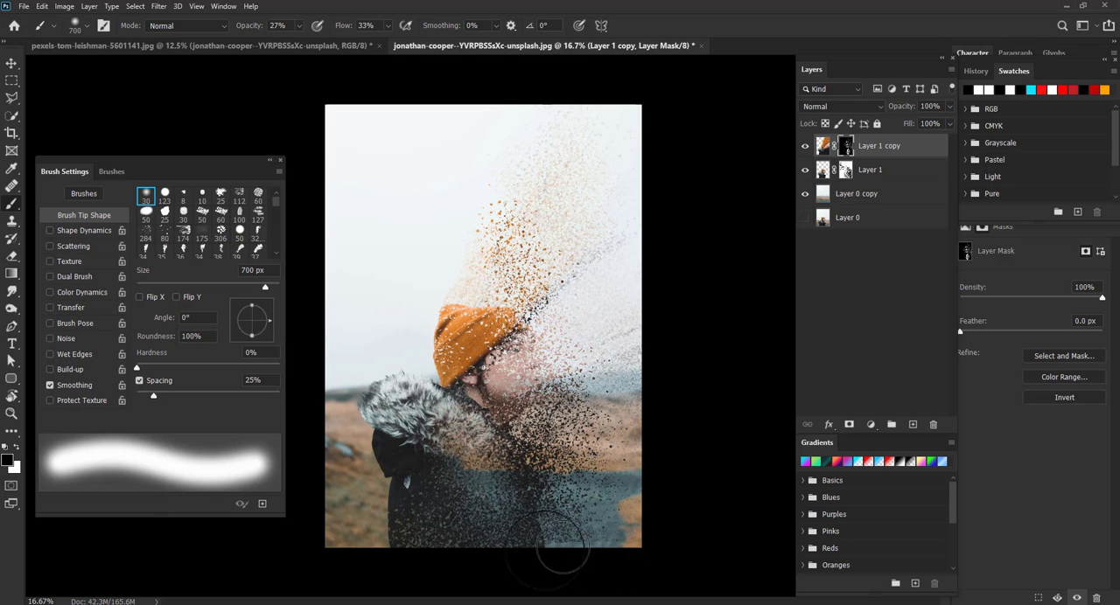
- Set the brush opacity to 53% and flow to 62%
click(299, 27)
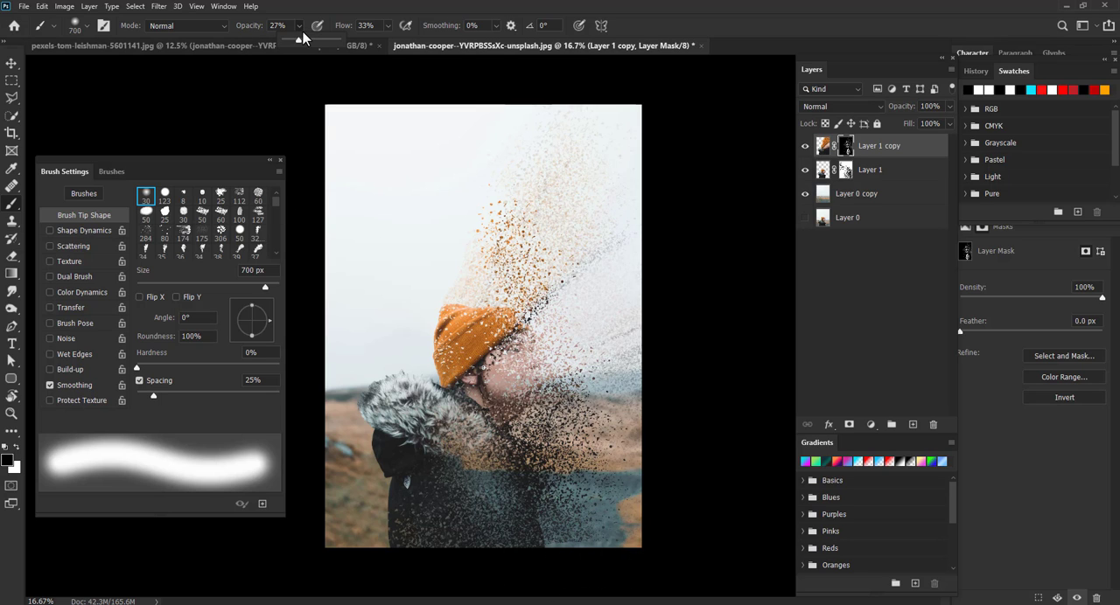
click(312, 40)
click(388, 26)
drag(391, 39, 407, 38)
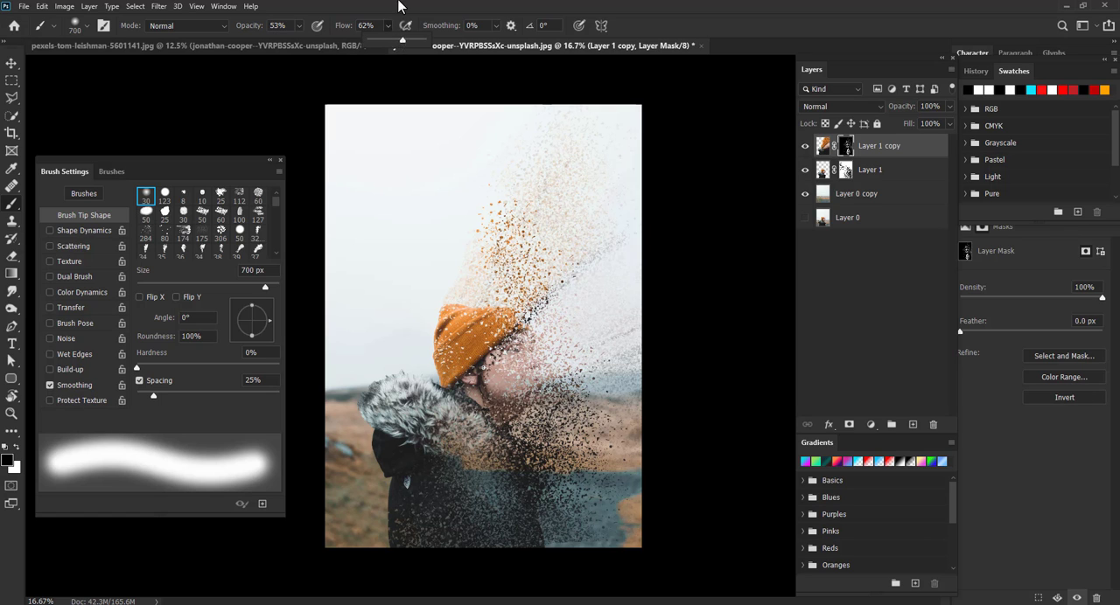
click(400, 7)
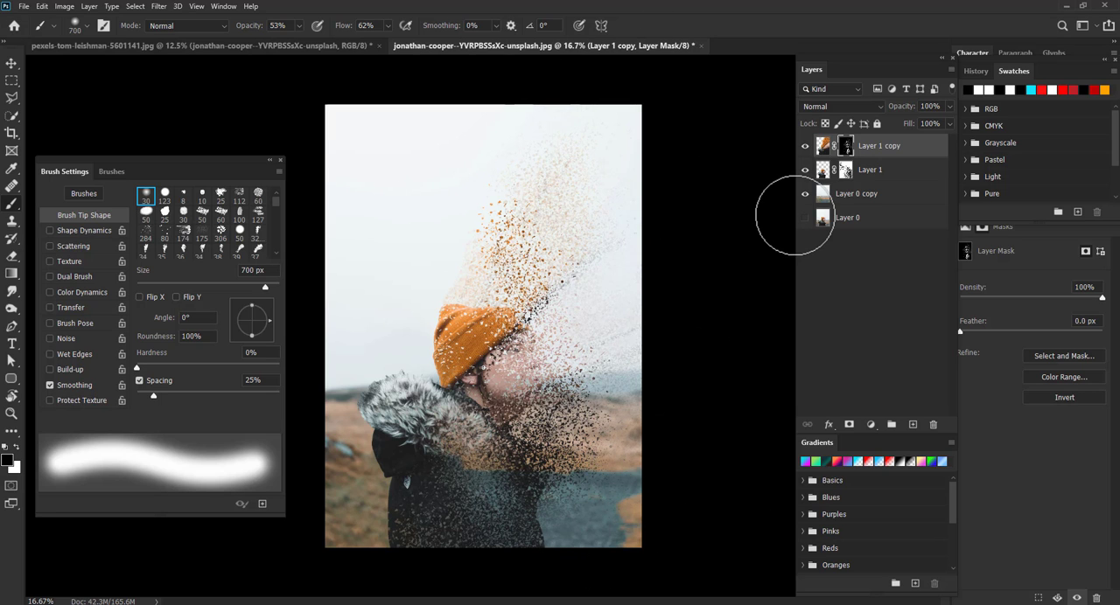
- Paint white on Layer 1's mask over the lower body to restore it, then reselect Layer 1 copy
click(845, 169)
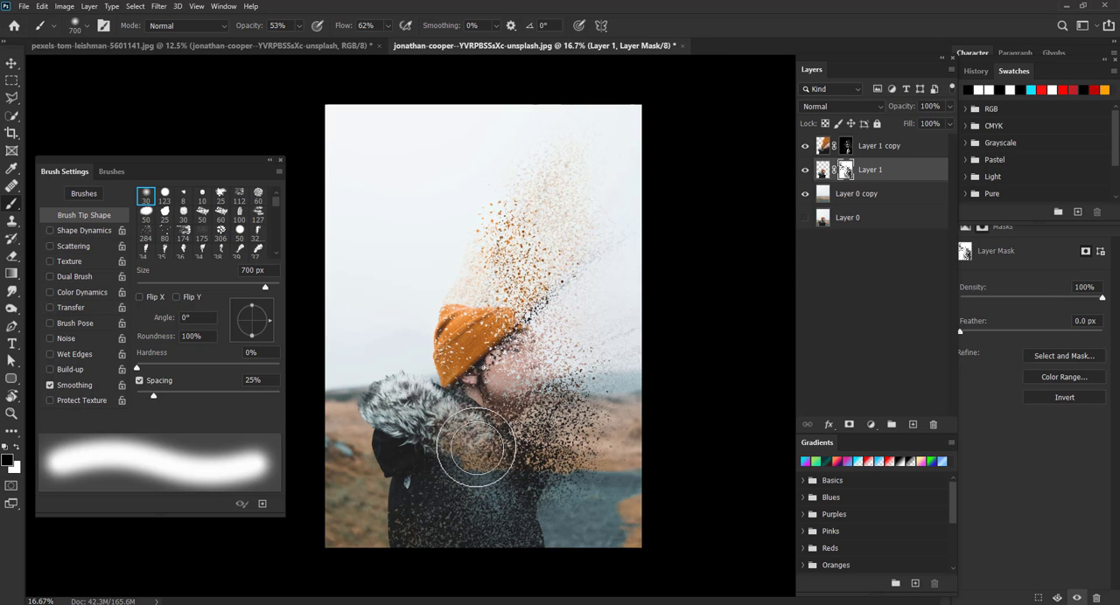
key(x)
mouse_move(479, 459)
mouse_down()
mouse_move(473, 518)
mouse_move(486, 508)
mouse_move(492, 540)
mouse_move(430, 519)
mouse_move(415, 545)
mouse_move(471, 528)
mouse_move(428, 484)
mouse_move(417, 545)
mouse_move(427, 495)
mouse_move(442, 528)
mouse_move(461, 447)
mouse_move(472, 502)
mouse_move(472, 461)
mouse_move(440, 486)
mouse_move(503, 547)
mouse_move(481, 537)
mouse_move(530, 553)
mouse_move(457, 454)
mouse_move(419, 441)
mouse_move(417, 540)
mouse_up()
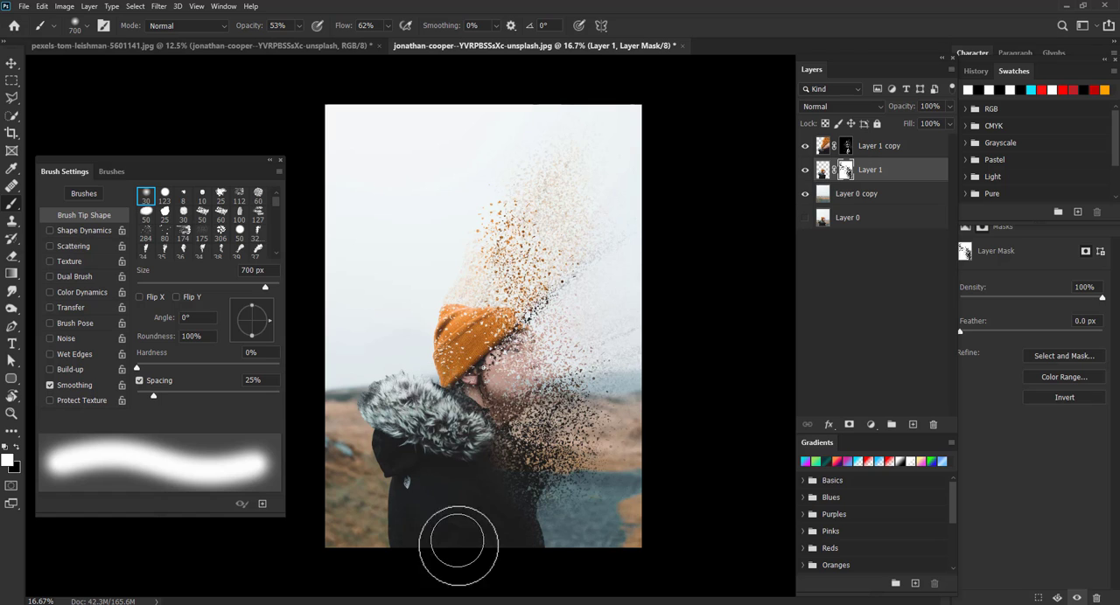
click(846, 147)
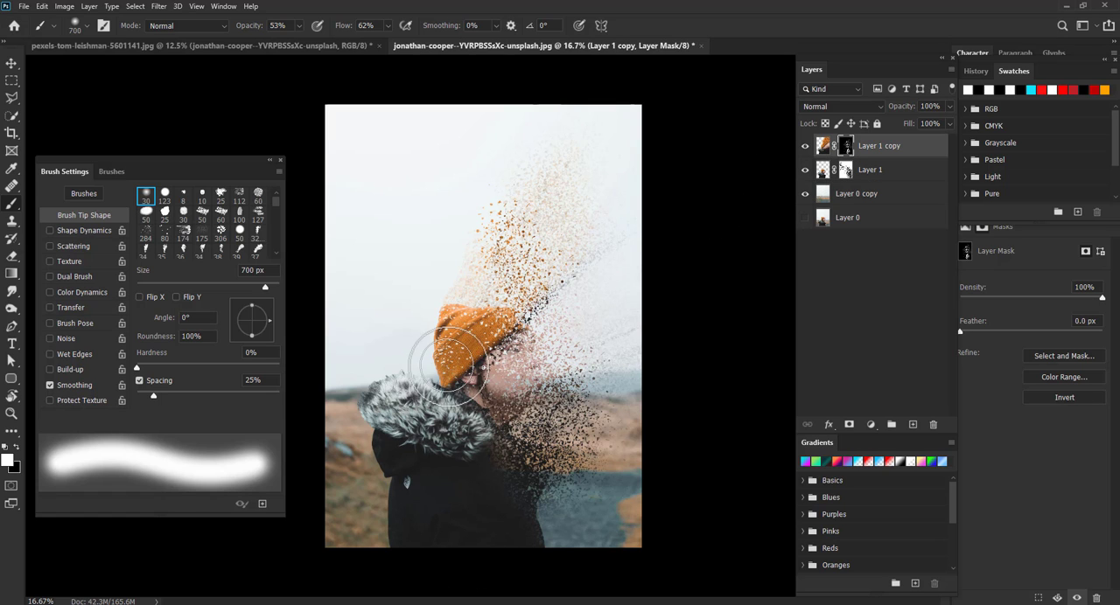
- Switch to the 80 particle brush at 175 px with 100% opacity and flow, and stamp particles beside the head on Layer 1 copy's mask
click(164, 232)
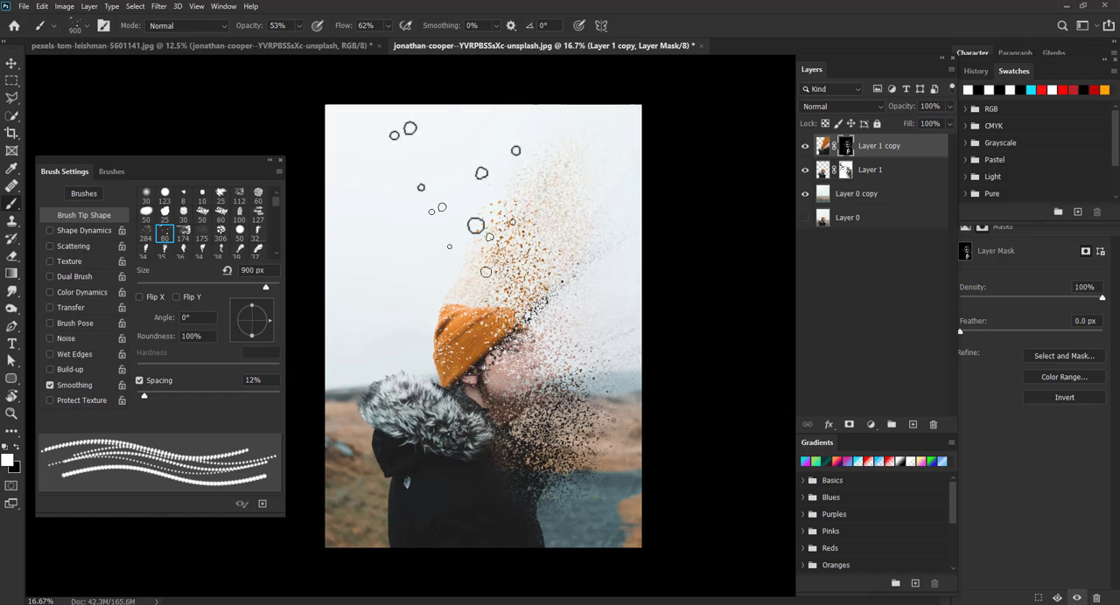
click(299, 26)
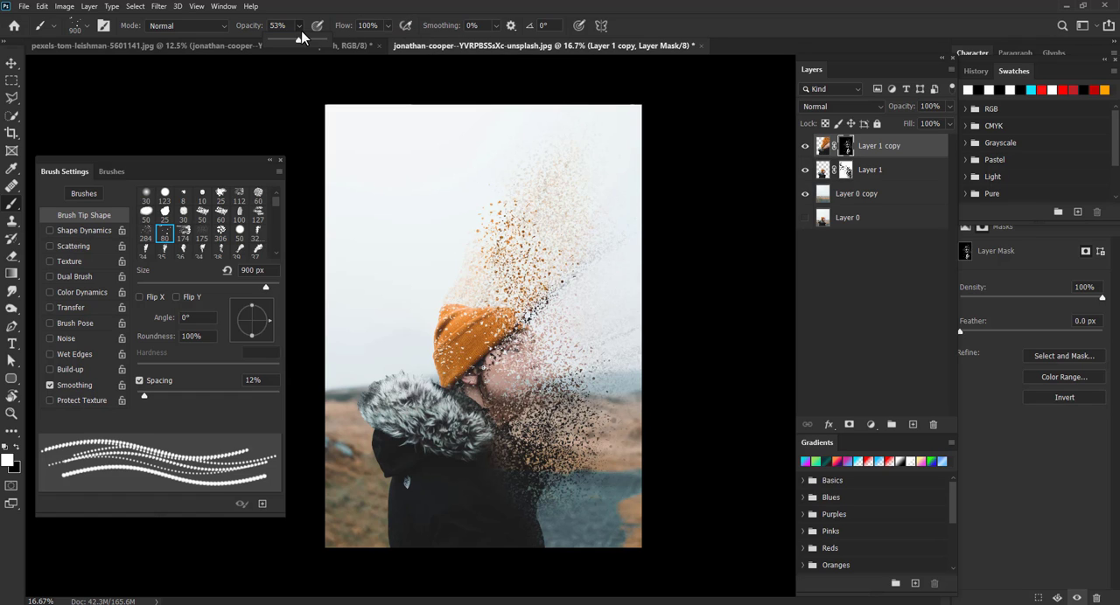
click(520, 320)
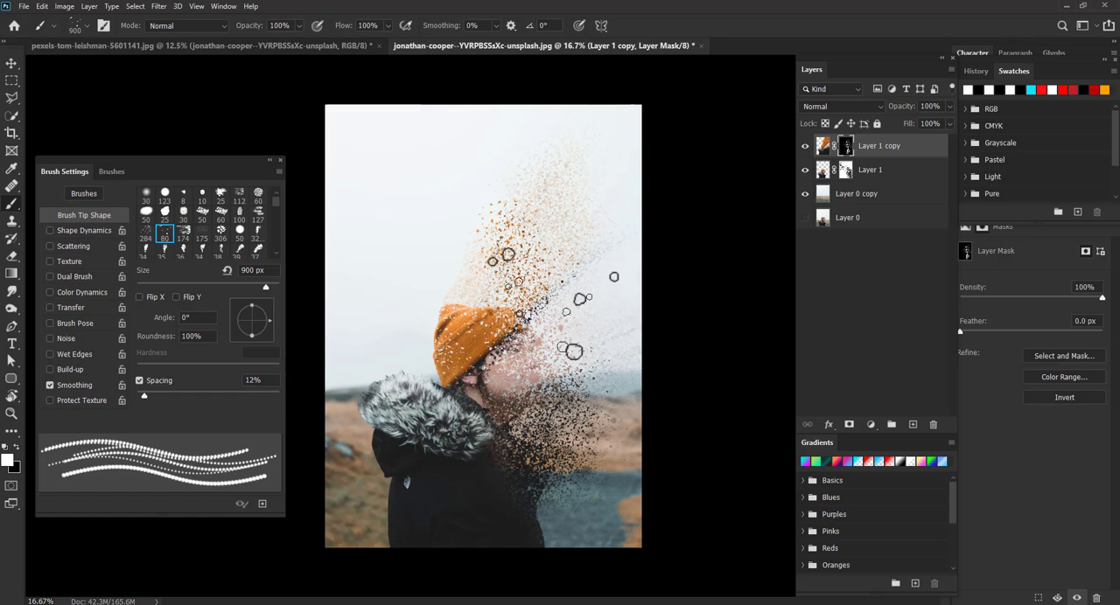
key([)
key([)
key([)
click(555, 265)
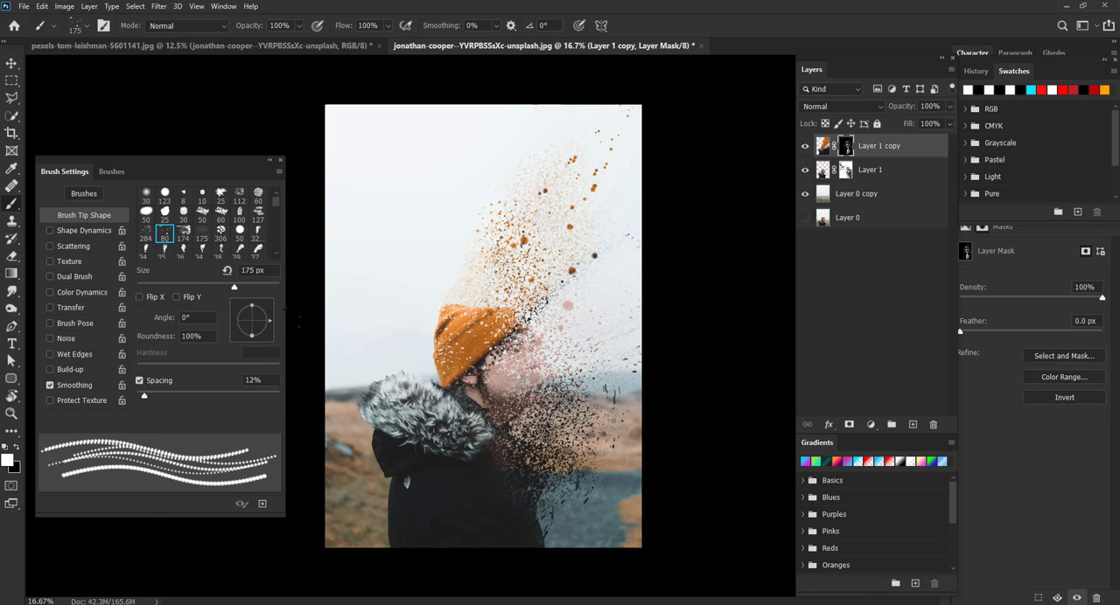
- Choose the 284 particle brush at 800 px with a -135° angle and stamp it on Layer 1's mask at the shoulder
key(period)
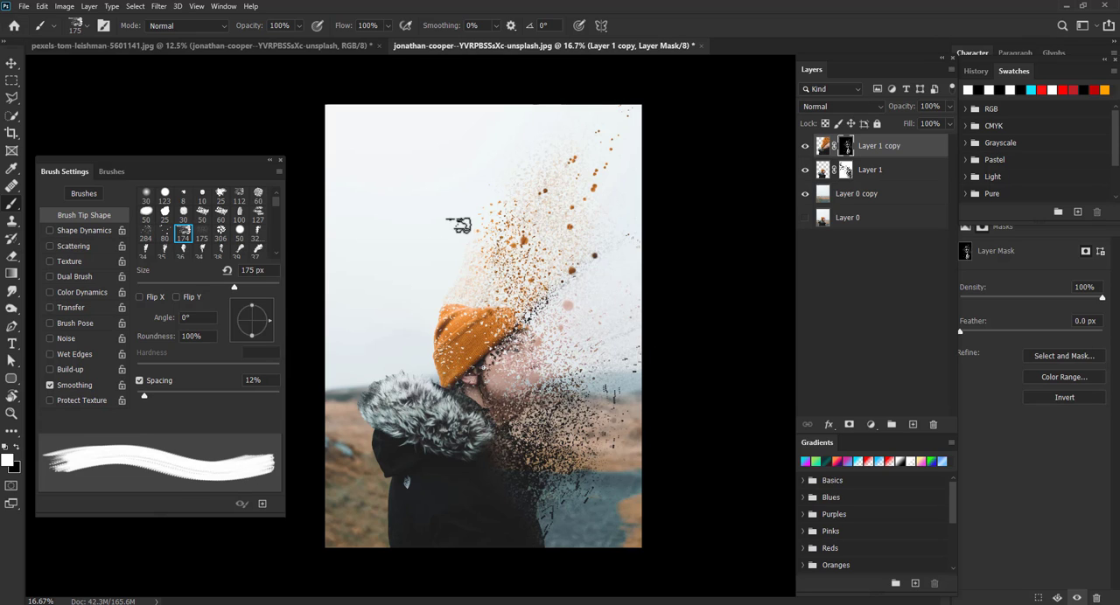
click(146, 233)
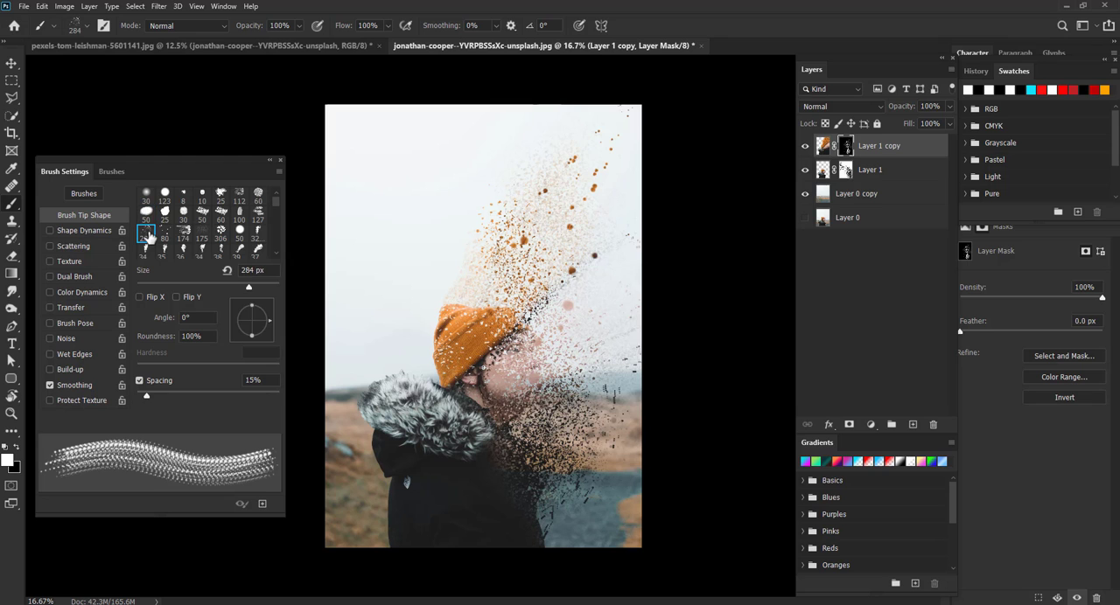
key(bracketright)
key(bracketright)
key(bracketright)
key(bracketright)
drag(270, 321, 224, 349)
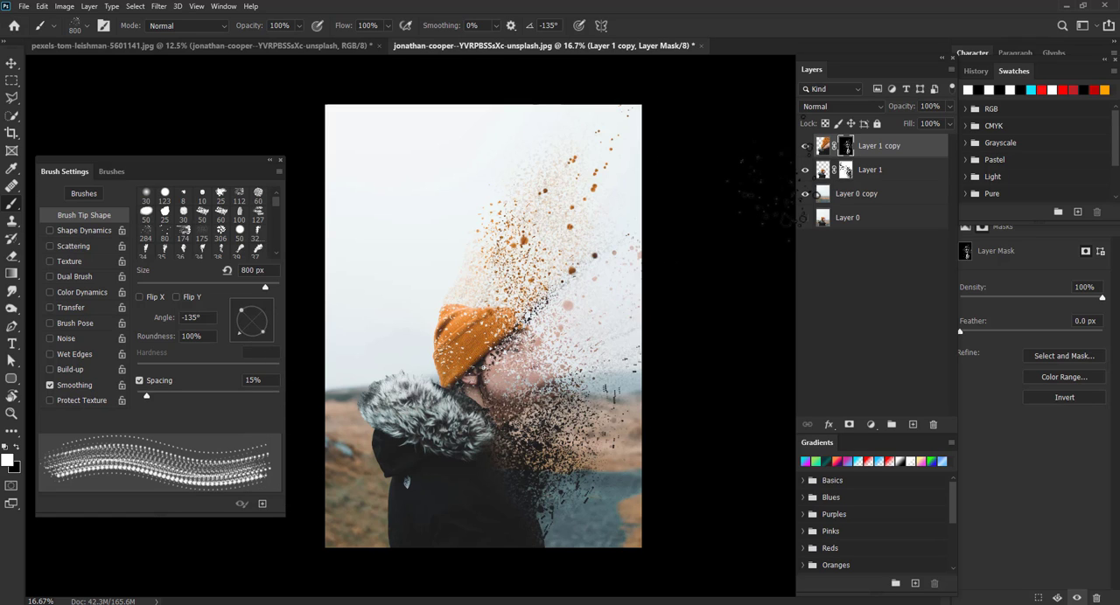
click(845, 170)
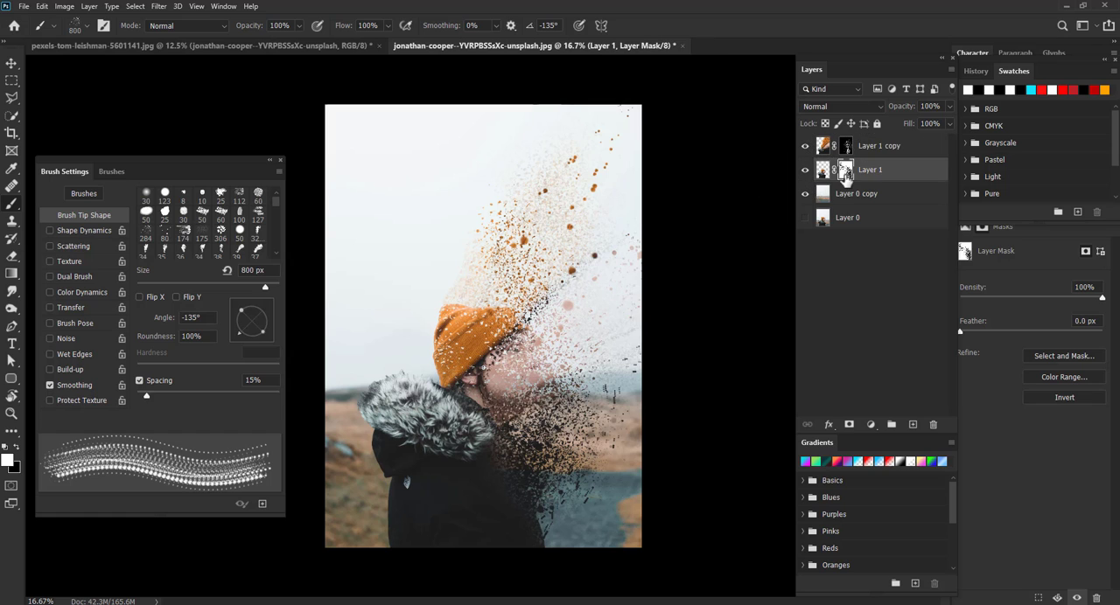
click(513, 360)
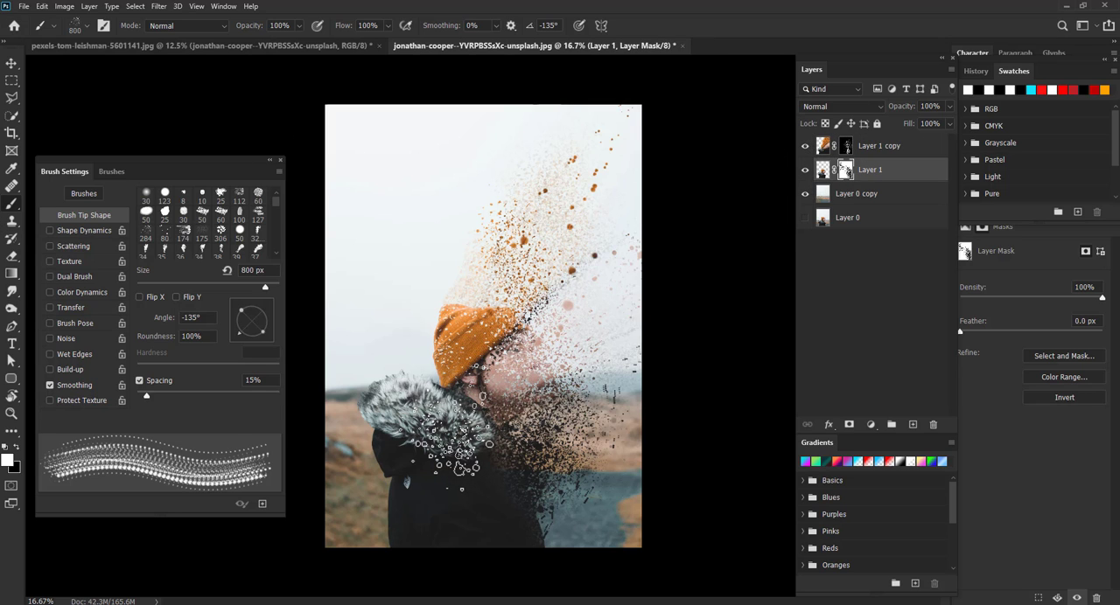
- Switch back to the soft round brush and enlarge it to 90 px
click(146, 194)
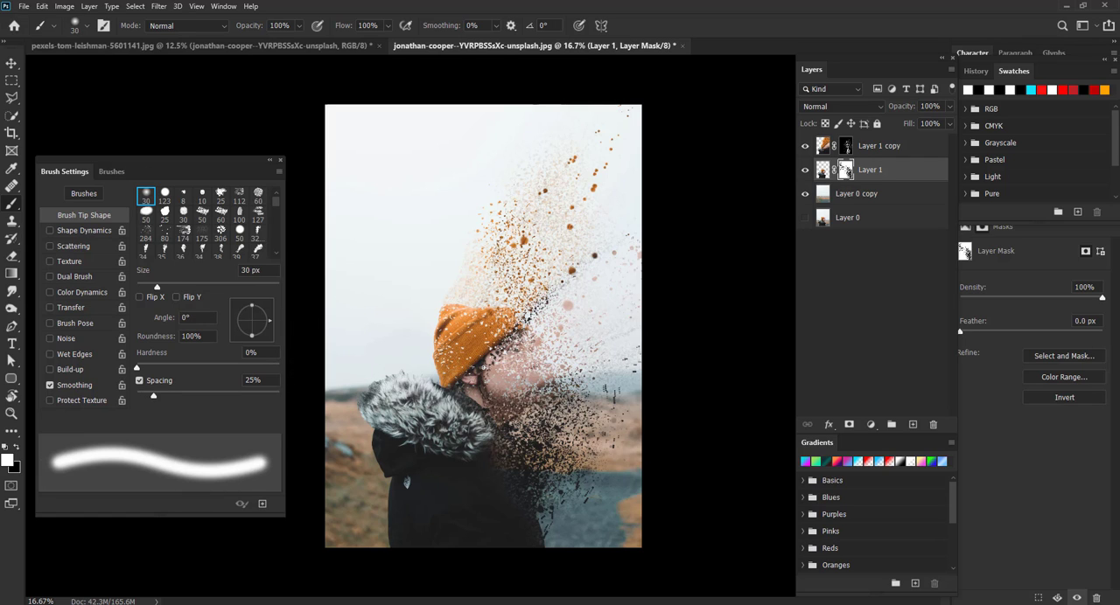
key(bracketright)
key(bracketright)
key(bracketright)
key(bracketright)
key(bracketright)
key(bracketright)
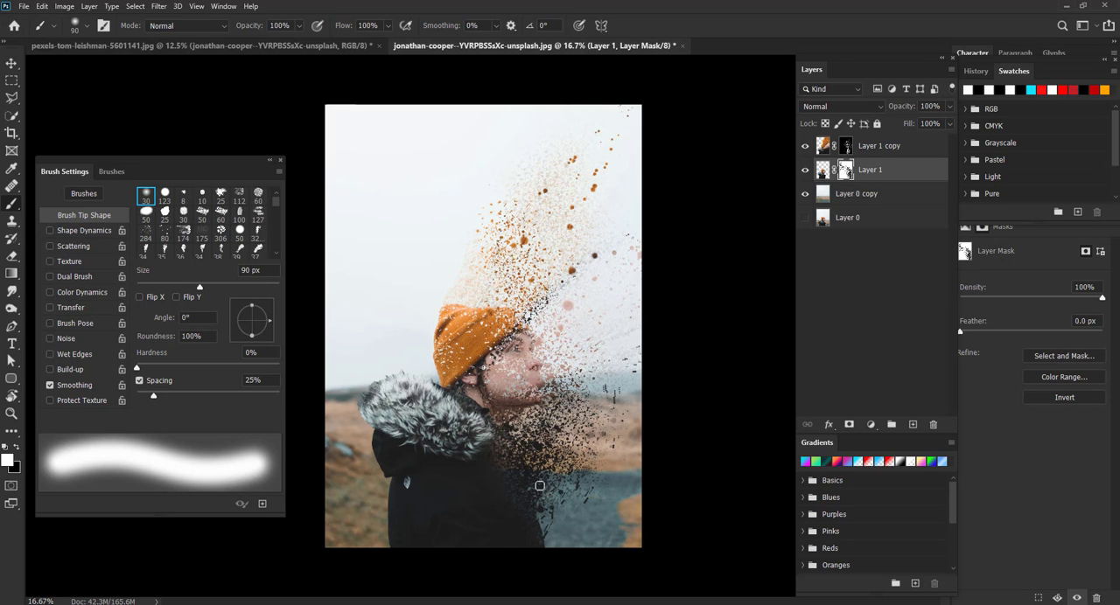
- Add a Levels adjustment above Layer 1 copy and set its input levels to about 13, 1.03 and 234
click(823, 146)
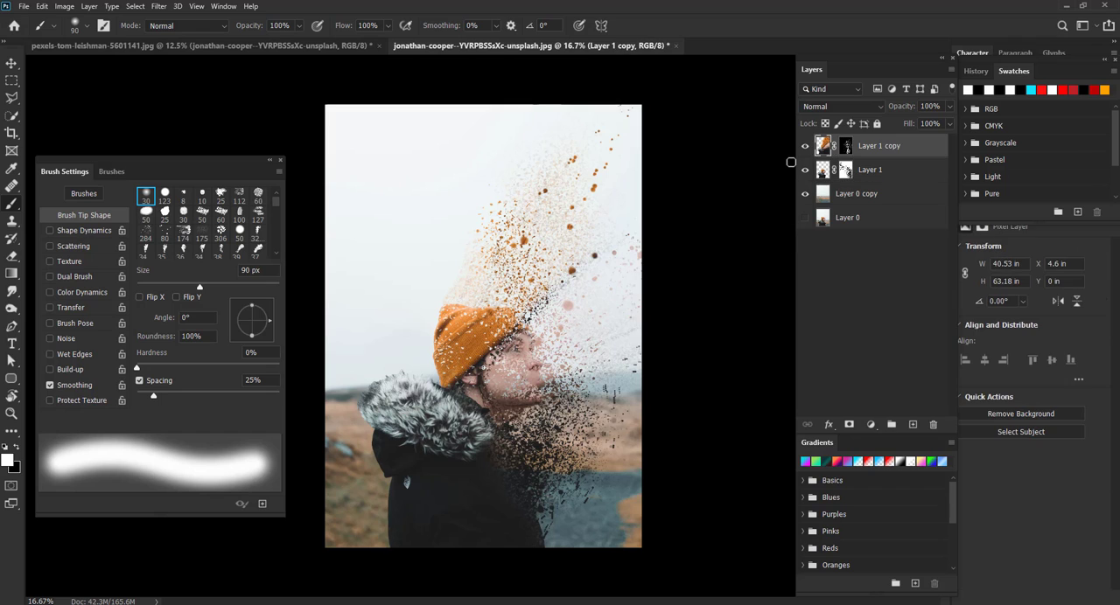
click(870, 424)
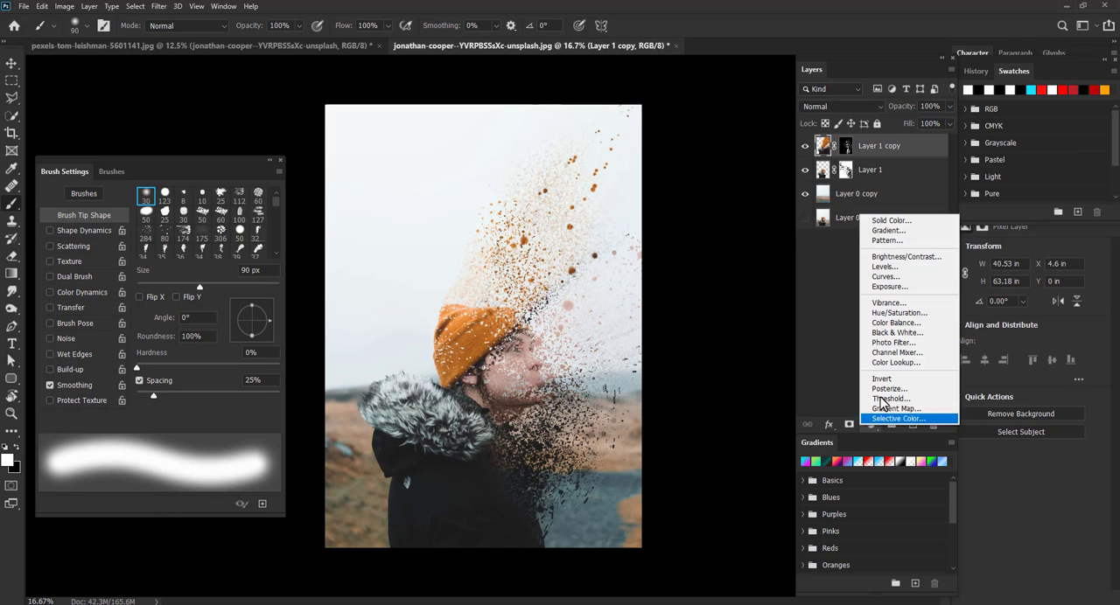
click(903, 267)
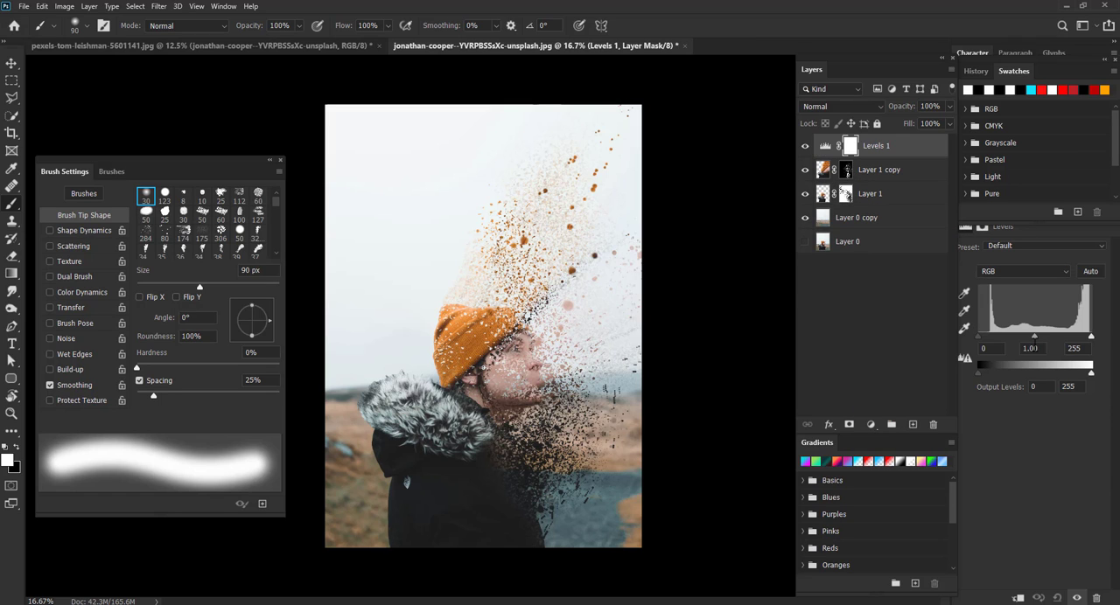
drag(979, 337, 1085, 339)
- Apply a Gaussian Blur of about 64 pixels radius to Layer 0 copy
click(866, 217)
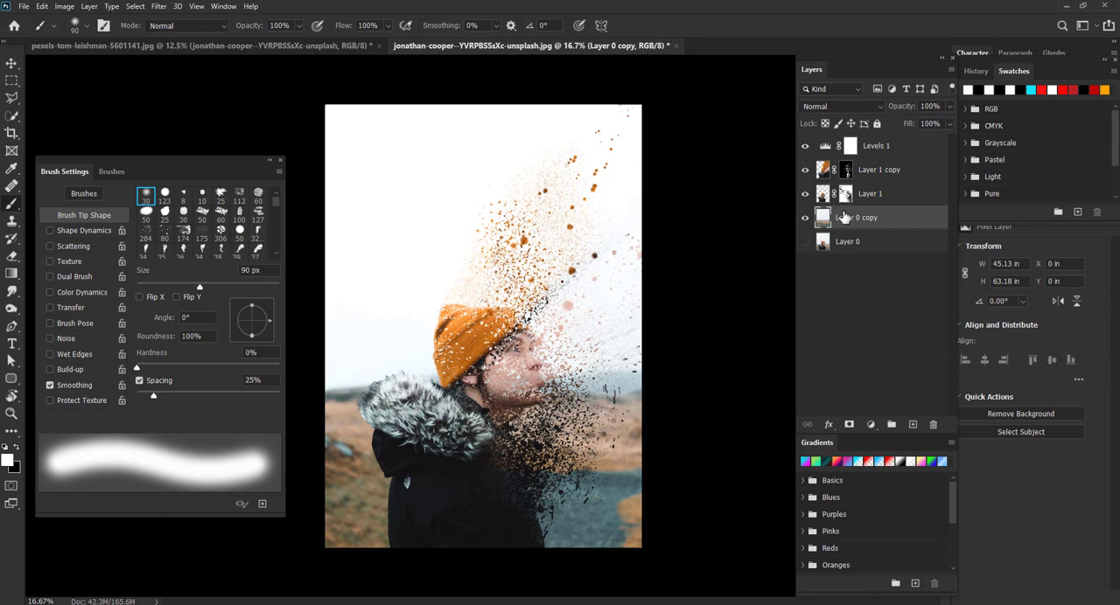
click(160, 7)
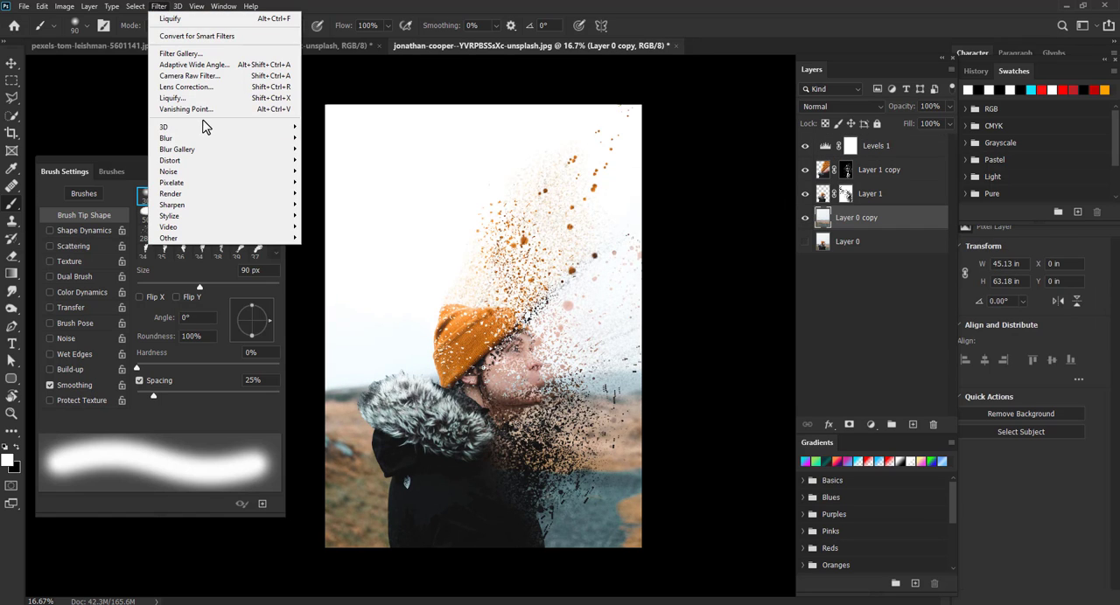
mouse_move(212, 143)
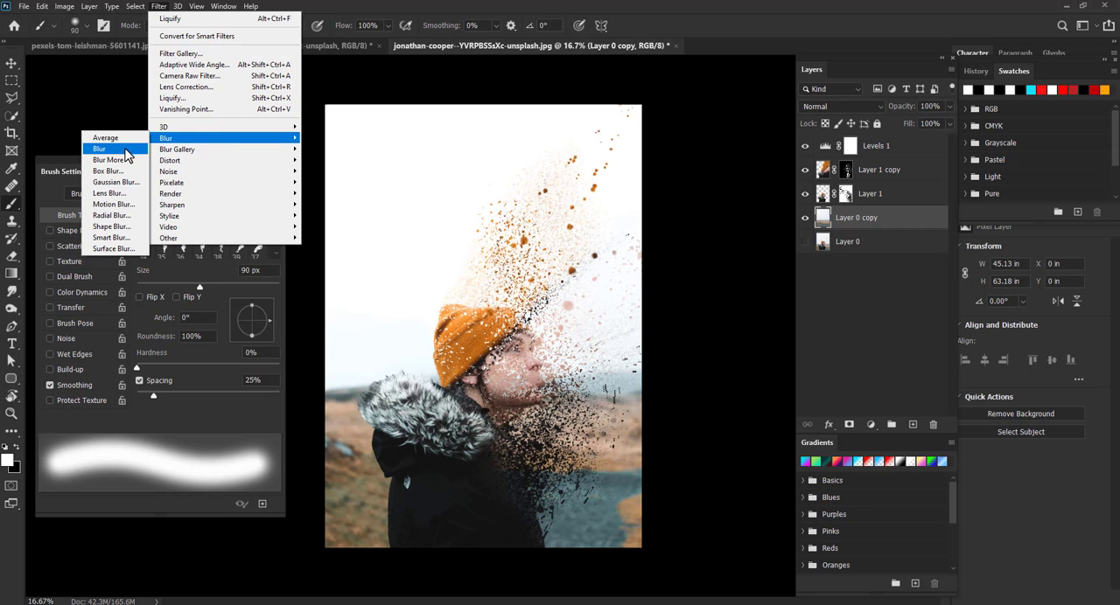
click(119, 181)
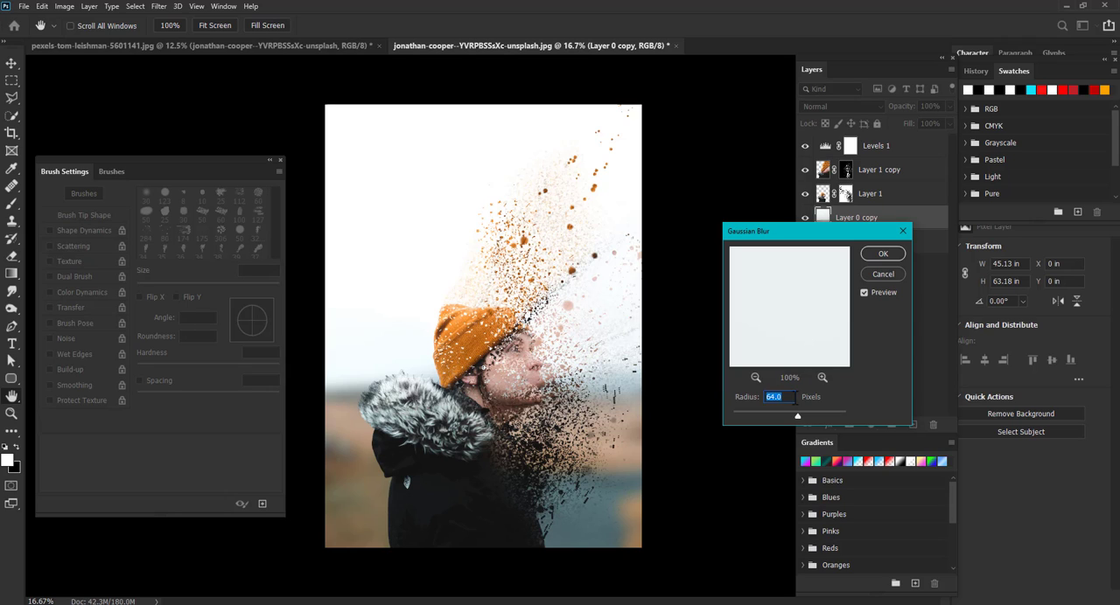
drag(797, 415, 802, 414)
click(882, 253)
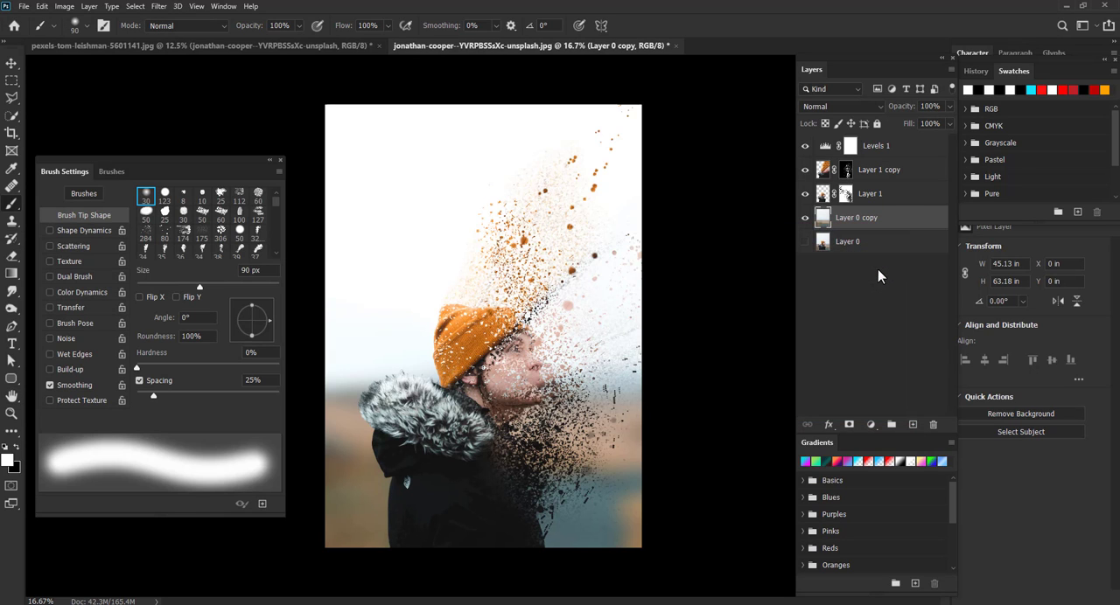
- Select Layer 1 and Layer 1 copy together and free-transform them to about 123% scale, shifting the subject upward
click(884, 200)
shift+click(886, 149)
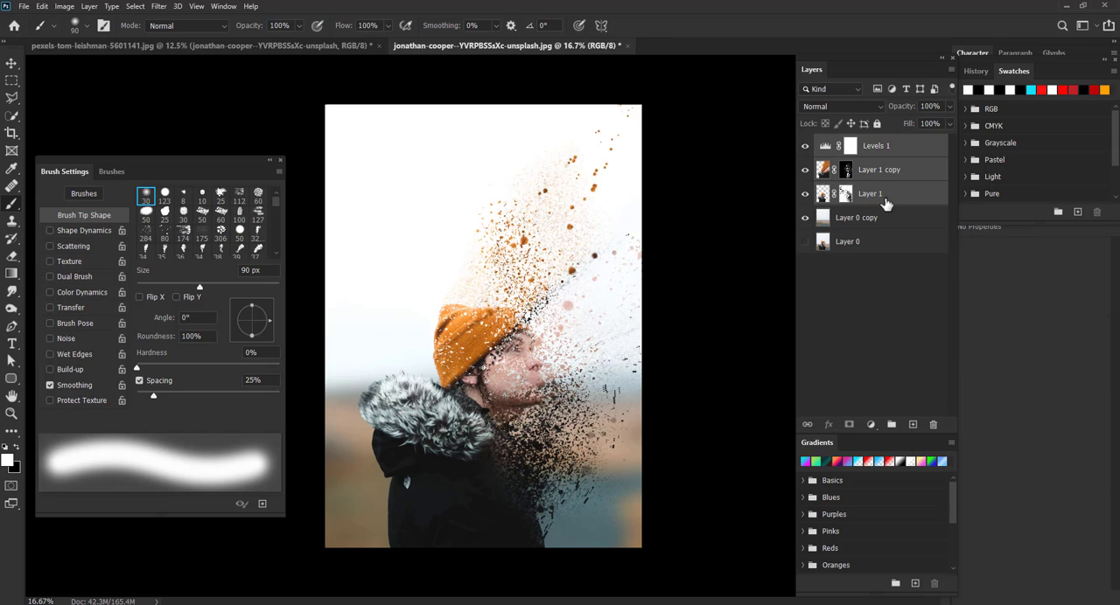
shift+click(892, 172)
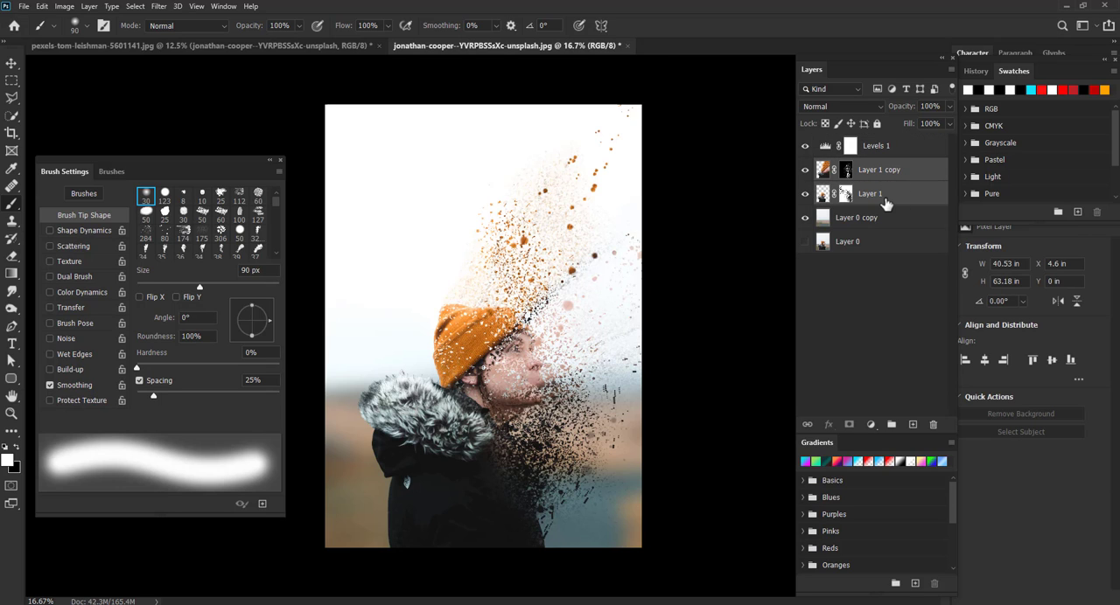
key(ctrl+t)
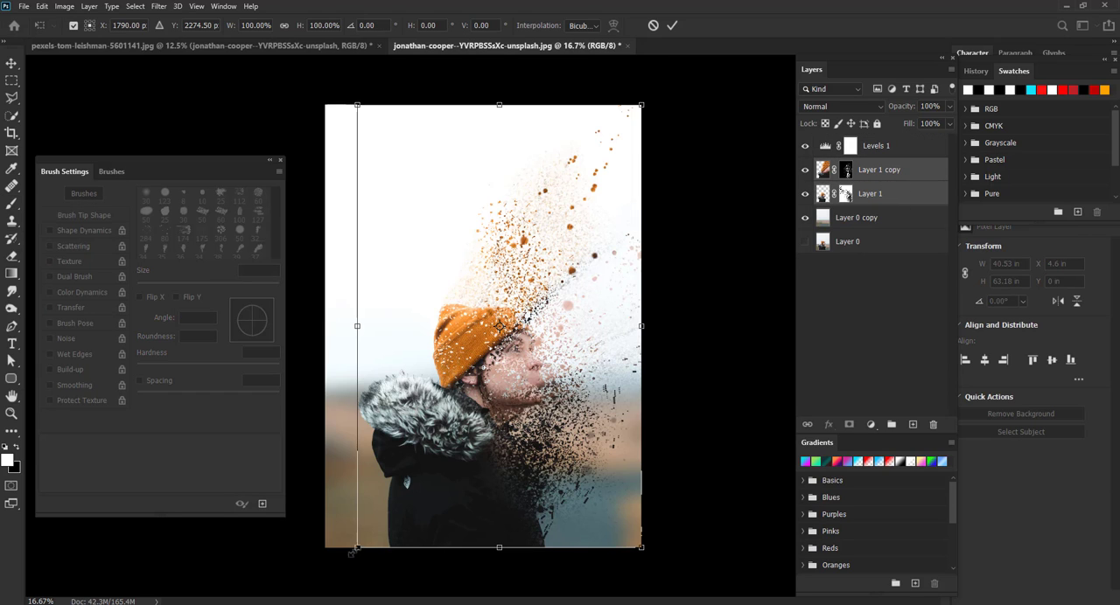
drag(352, 552, 318, 587)
mouse_move(485, 491)
mouse_down()
mouse_move(482, 469)
mouse_move(470, 487)
mouse_up()
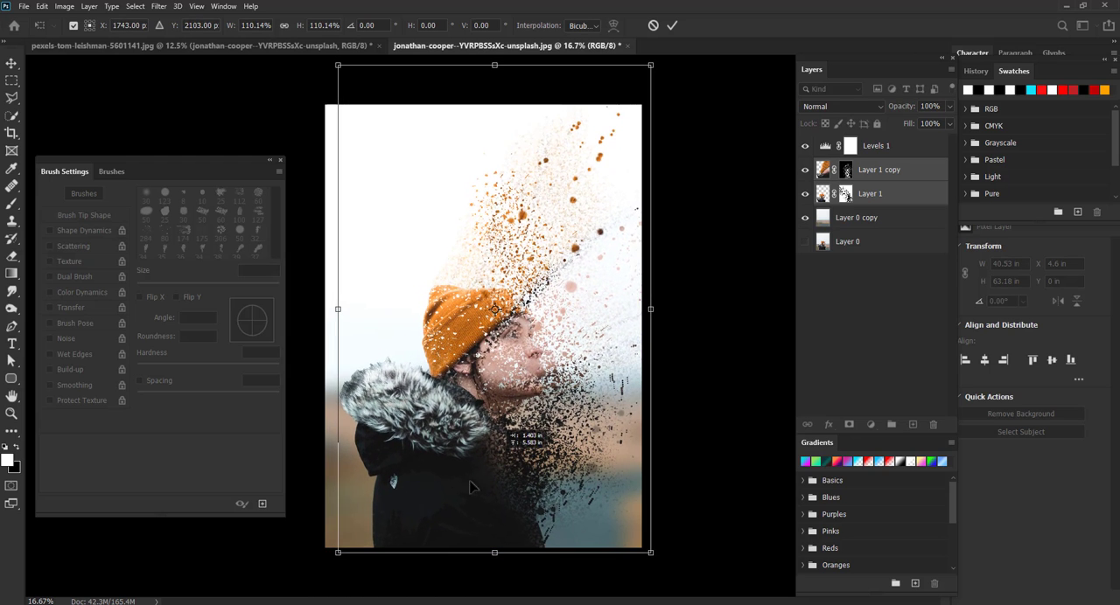
drag(338, 553, 327, 569)
drag(475, 490, 488, 469)
drag(338, 550, 319, 566)
drag(481, 499, 491, 477)
drag(335, 549, 323, 566)
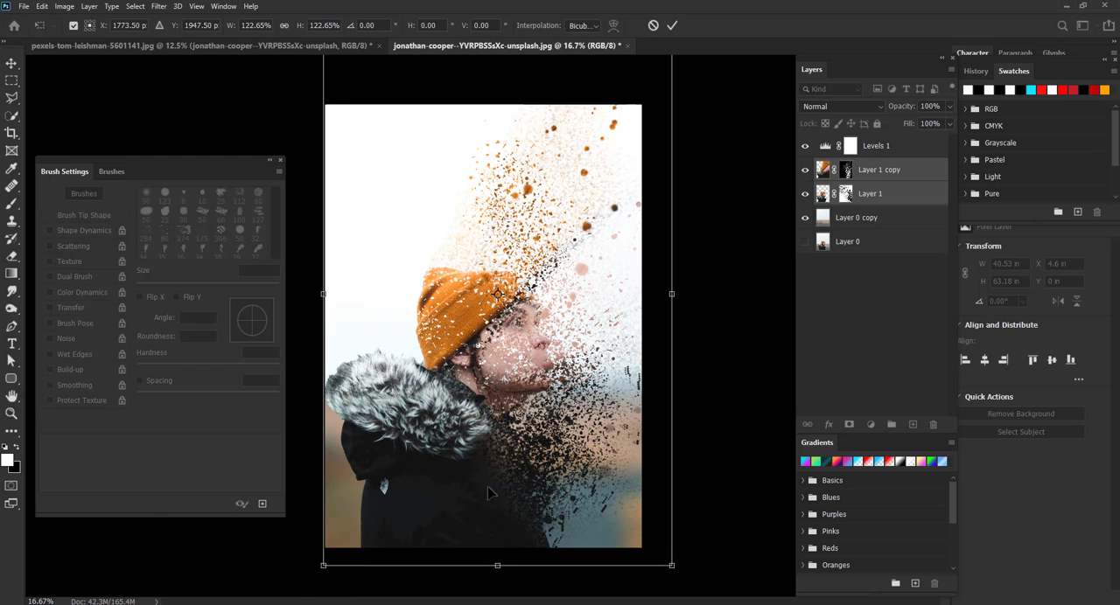
drag(488, 495, 493, 486)
key(Return)
key(b)
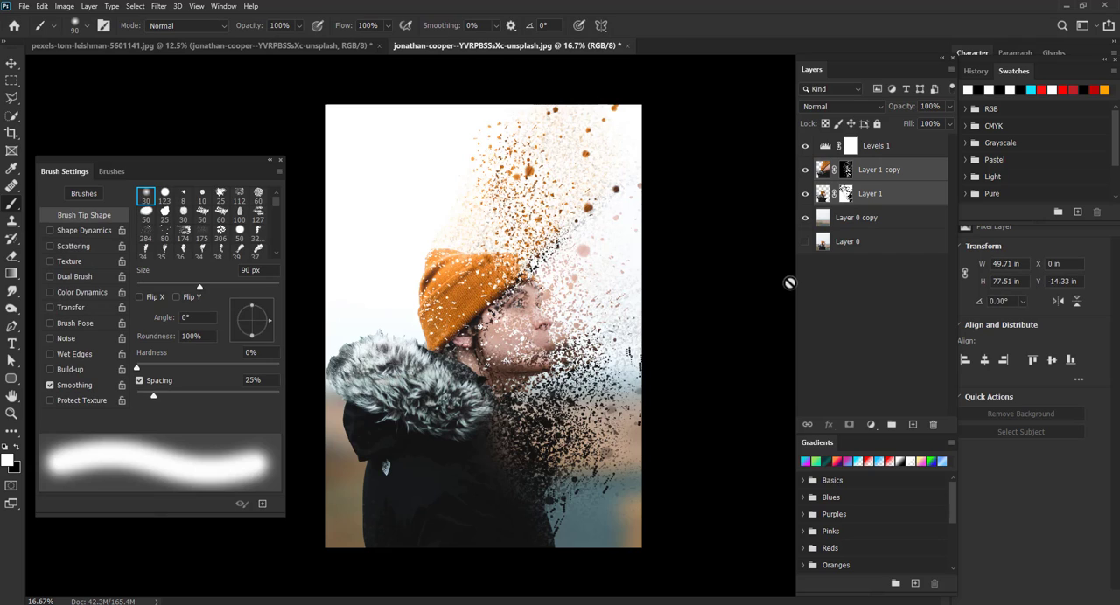
- Add a Curves adjustment above Layer 0 copy and pull the midtones down to input 116, output 81
click(901, 150)
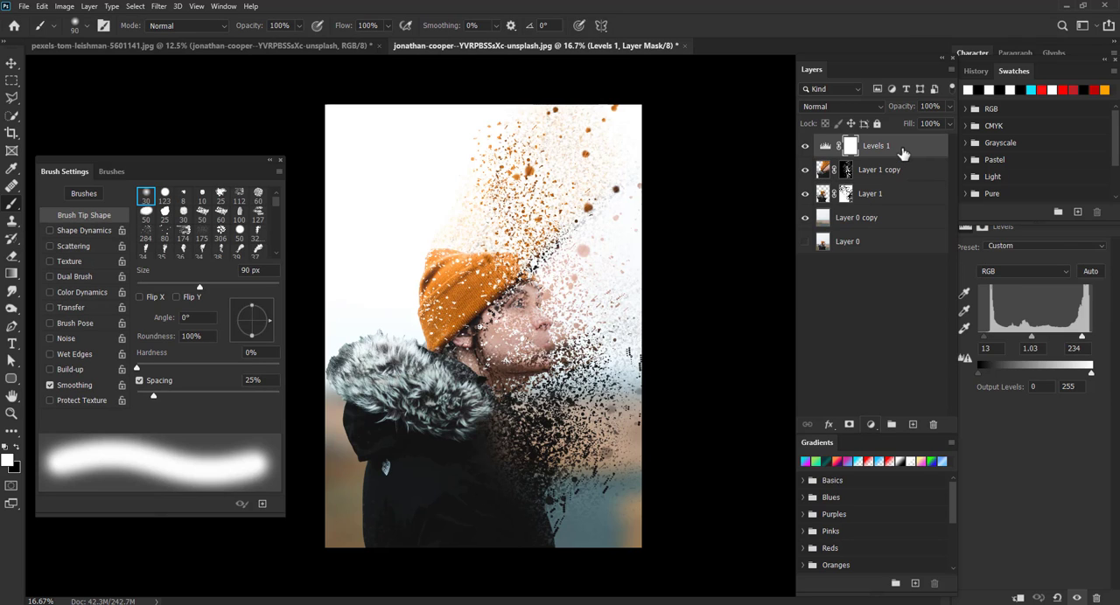
click(865, 222)
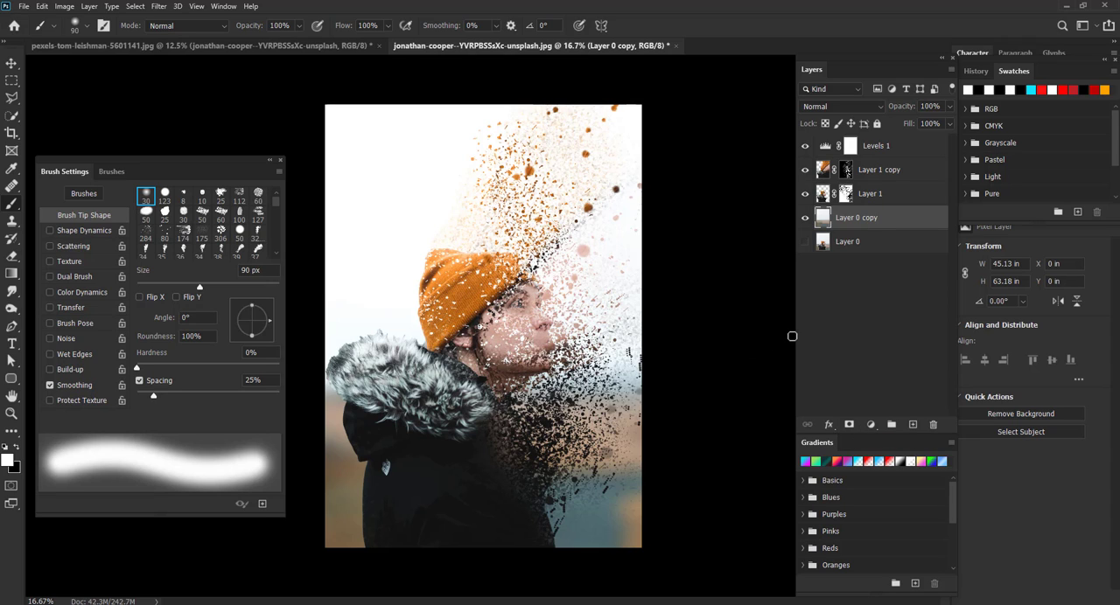
click(870, 424)
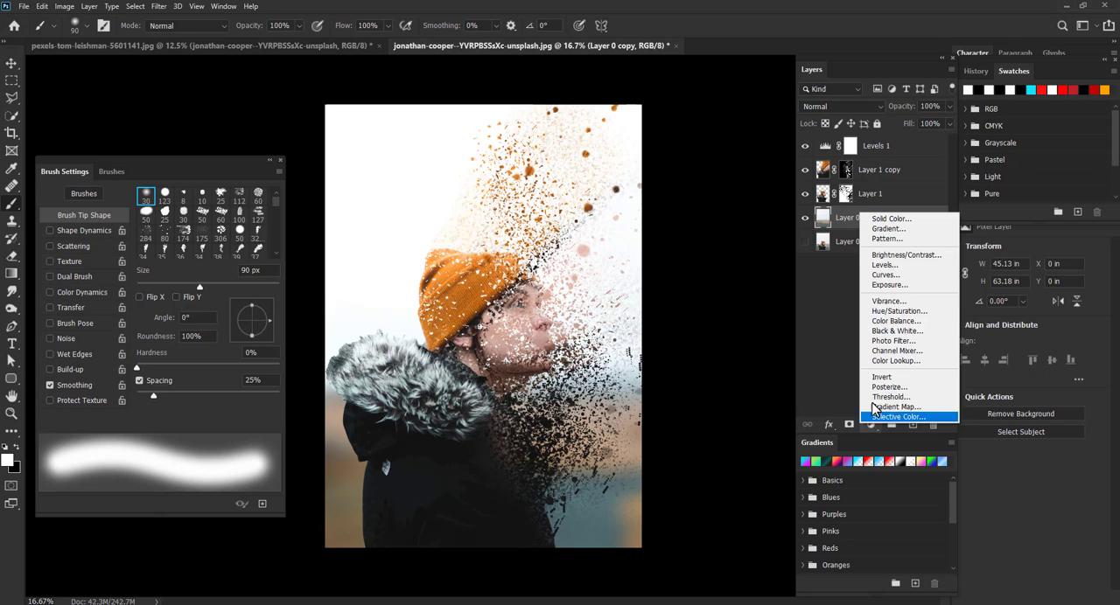
click(885, 276)
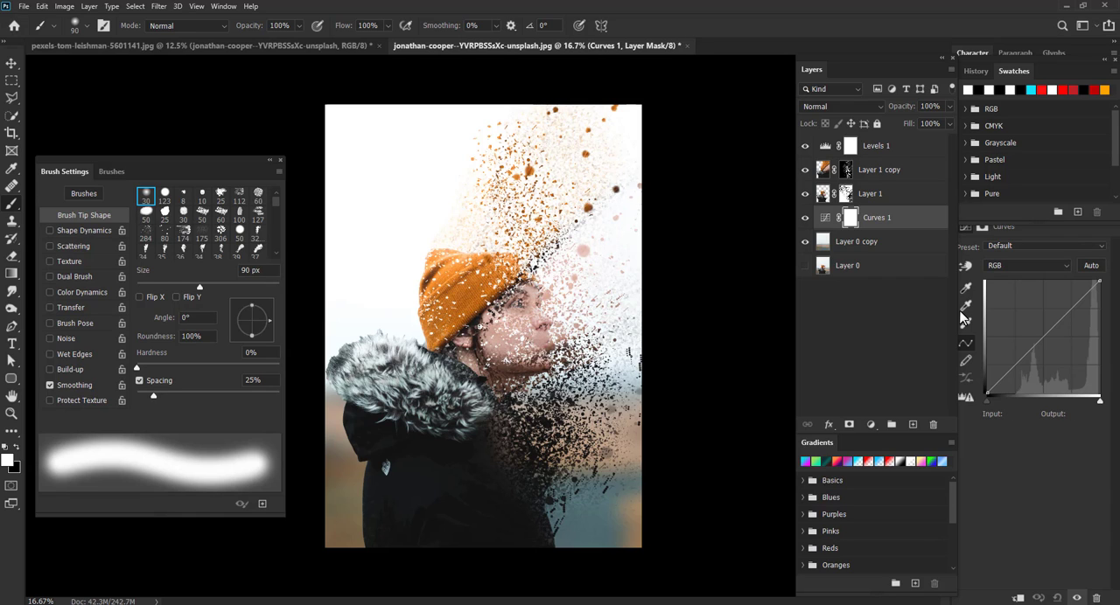
drag(1099, 283, 1099, 306)
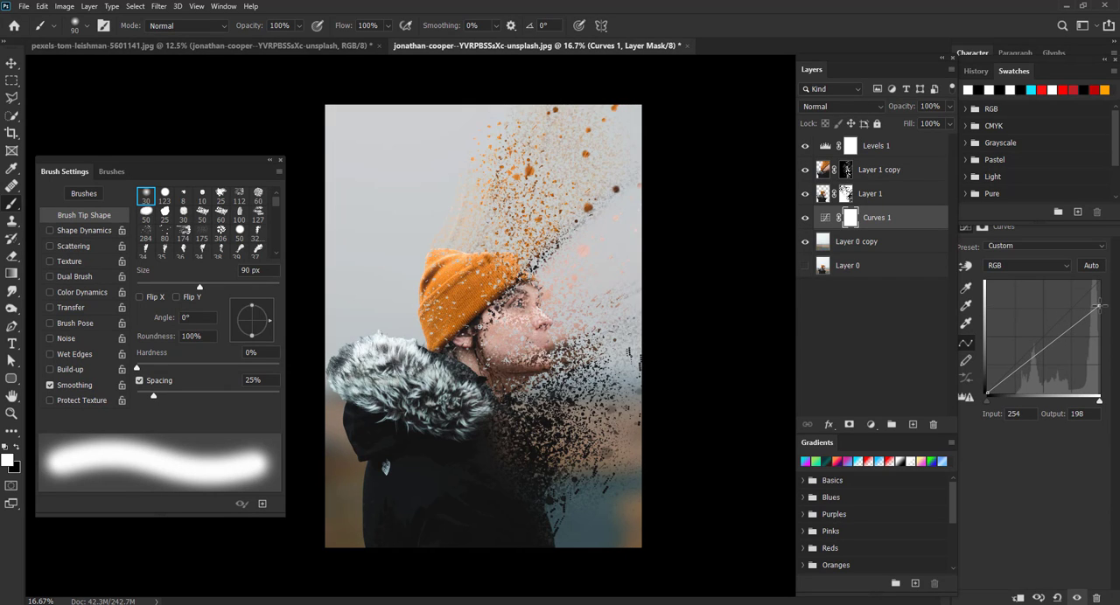
drag(1036, 355, 1032, 357)
drag(1099, 305, 1104, 285)
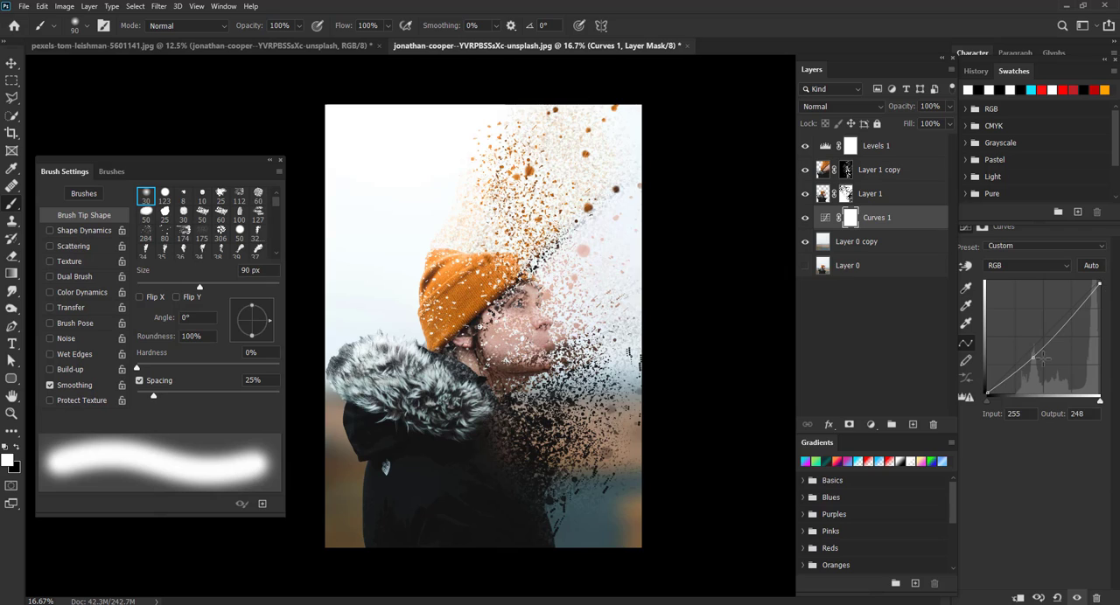
drag(1033, 357, 1038, 356)
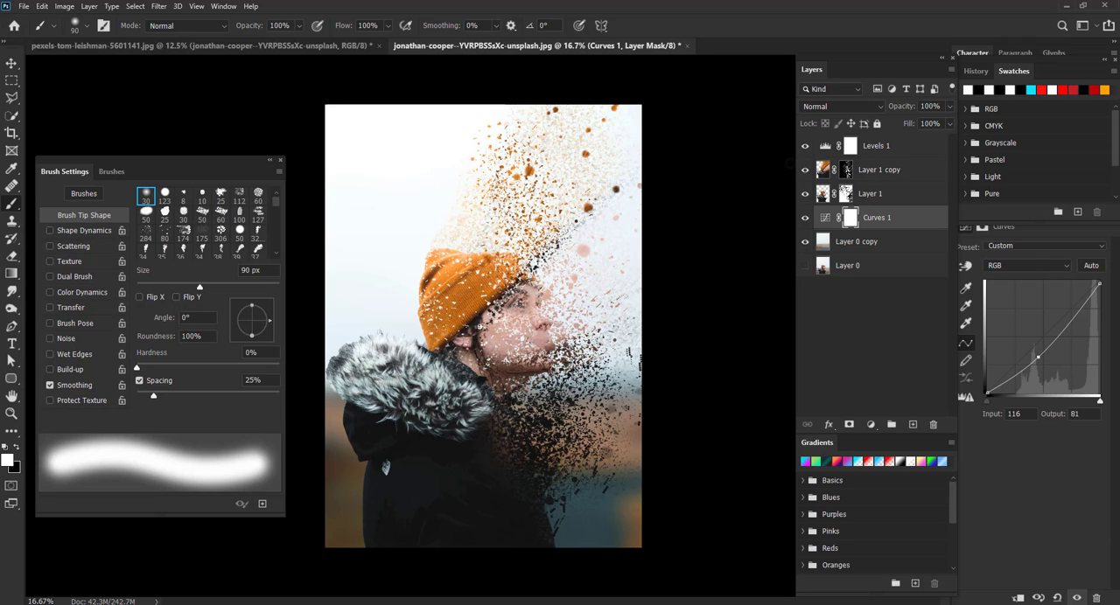
- Add a Solid Color fill layer above Layer 1 copy with the color ff7800
click(792, 169)
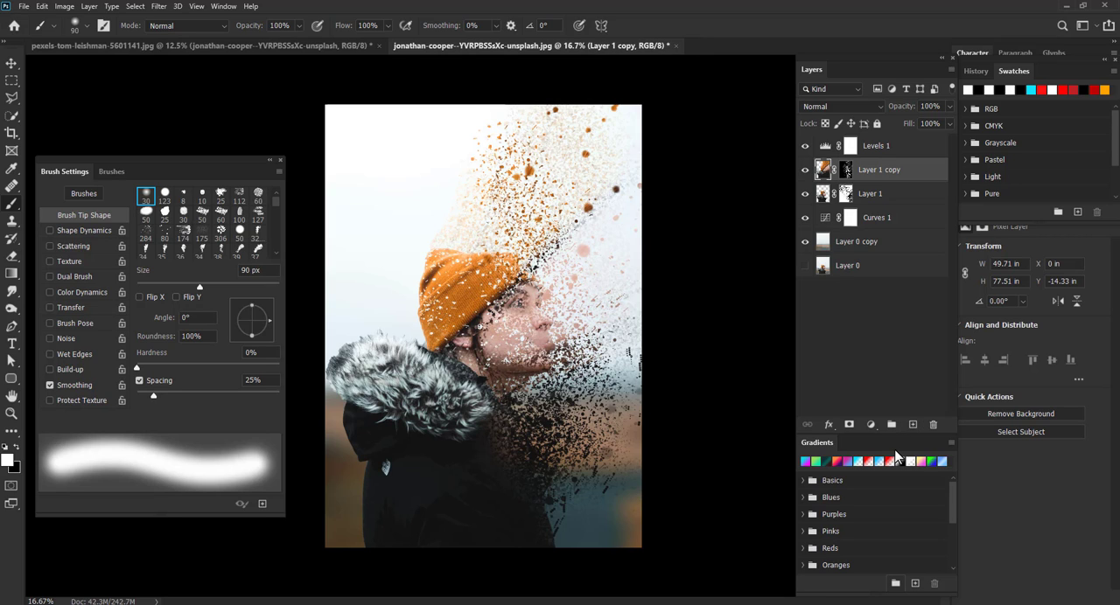
click(870, 424)
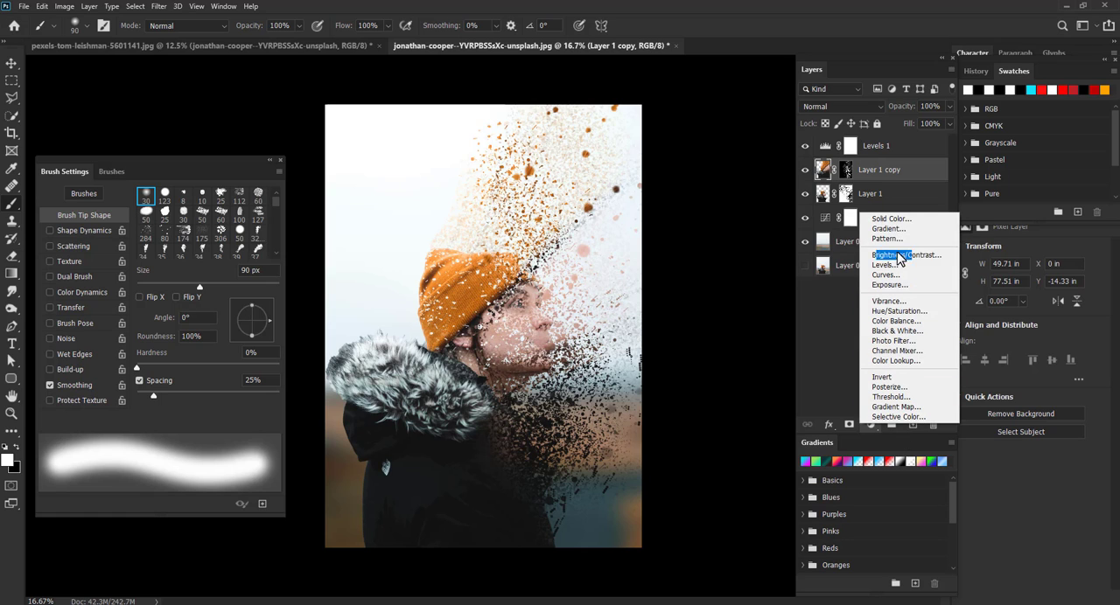
click(896, 217)
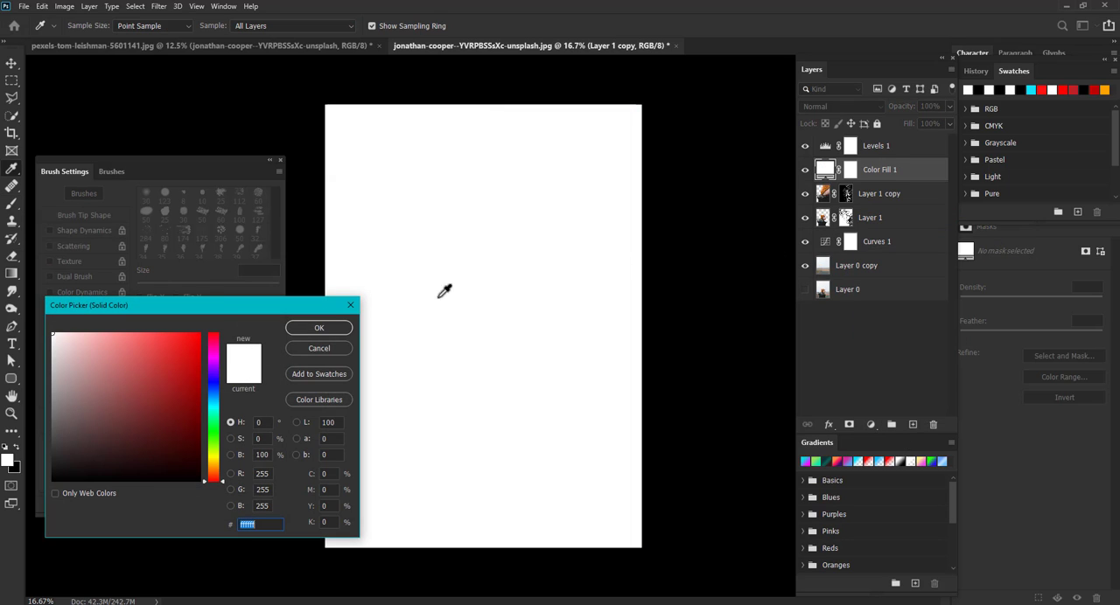
drag(167, 367, 162, 333)
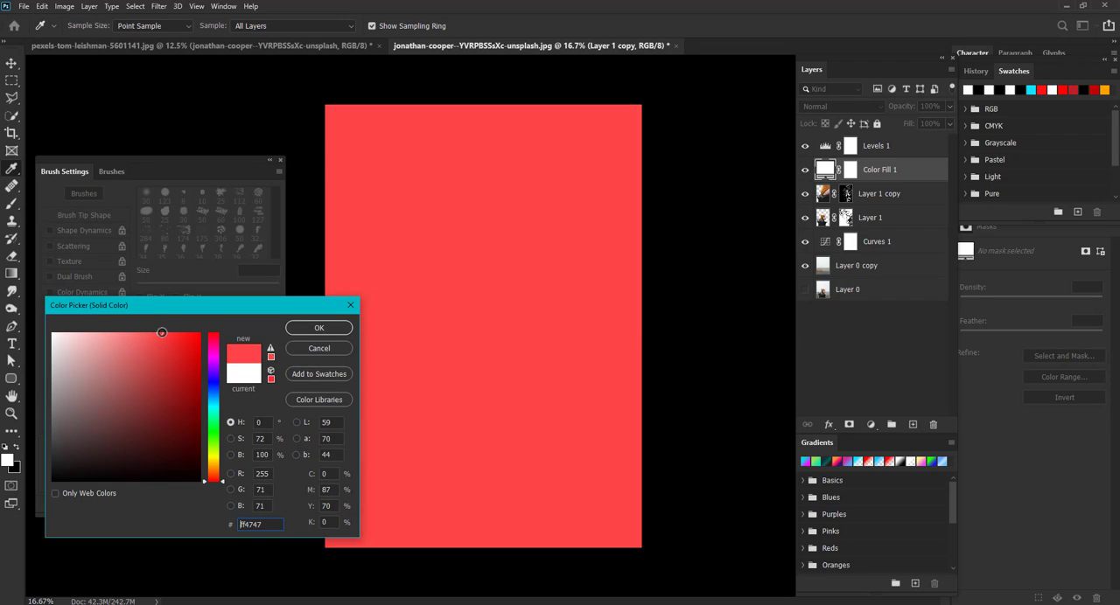
mouse_move(216, 463)
mouse_down()
mouse_move(215, 453)
mouse_move(217, 474)
mouse_up()
drag(191, 346, 200, 332)
click(320, 327)
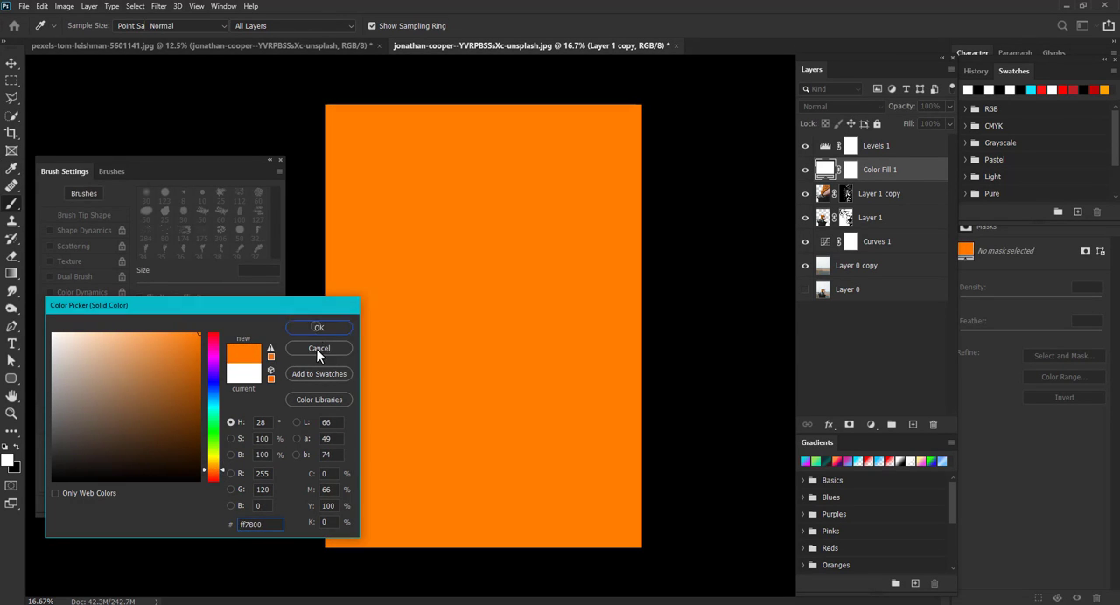
- Fill the Color Fill 1 layer mask with the background color, black
click(806, 170)
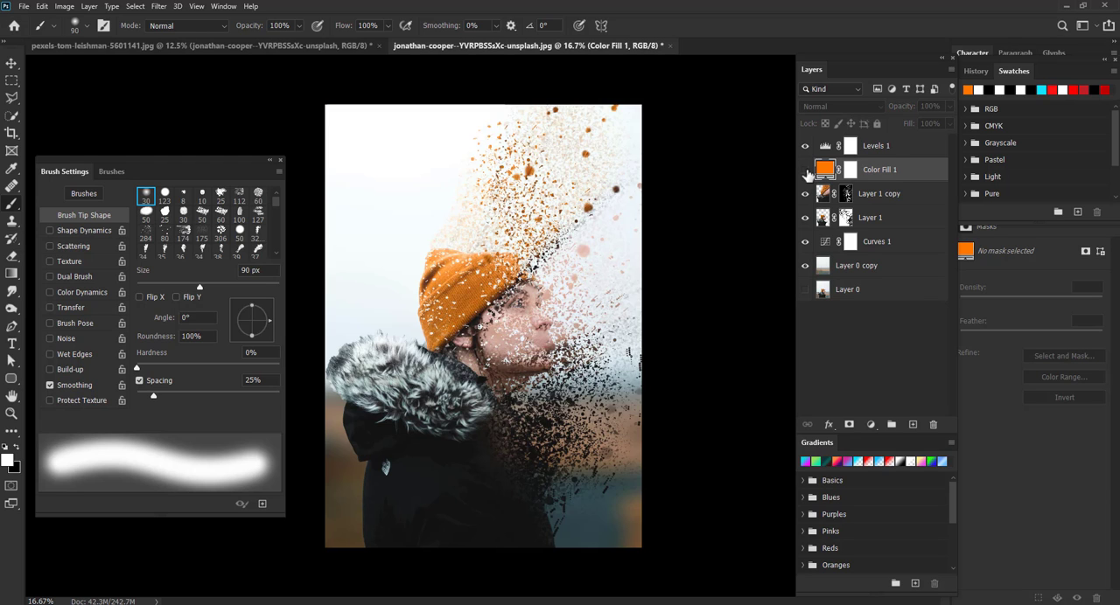
click(805, 169)
click(848, 171)
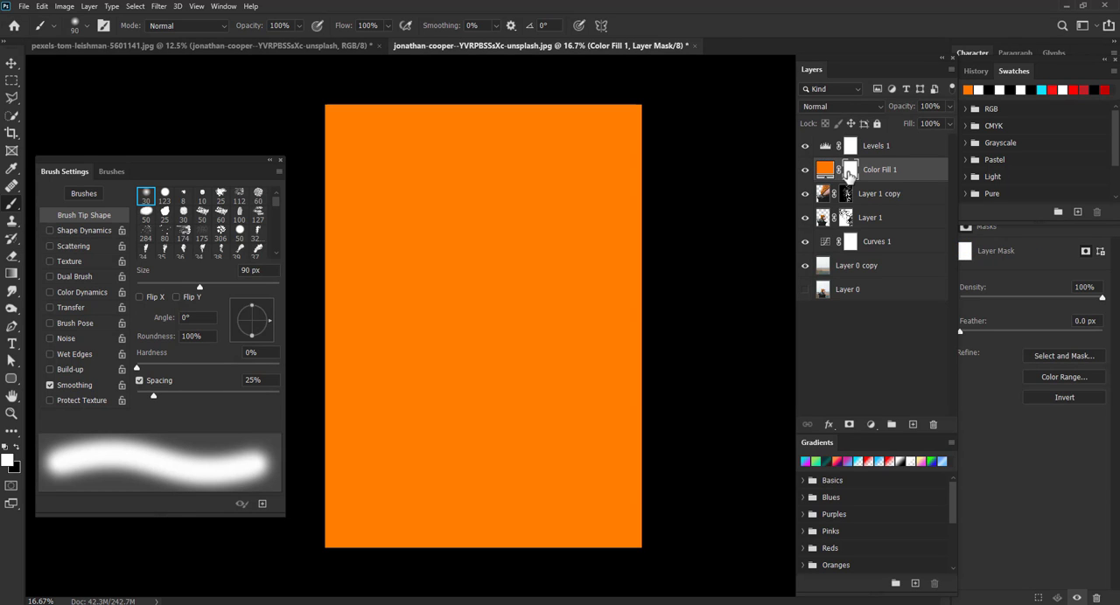
click(43, 7)
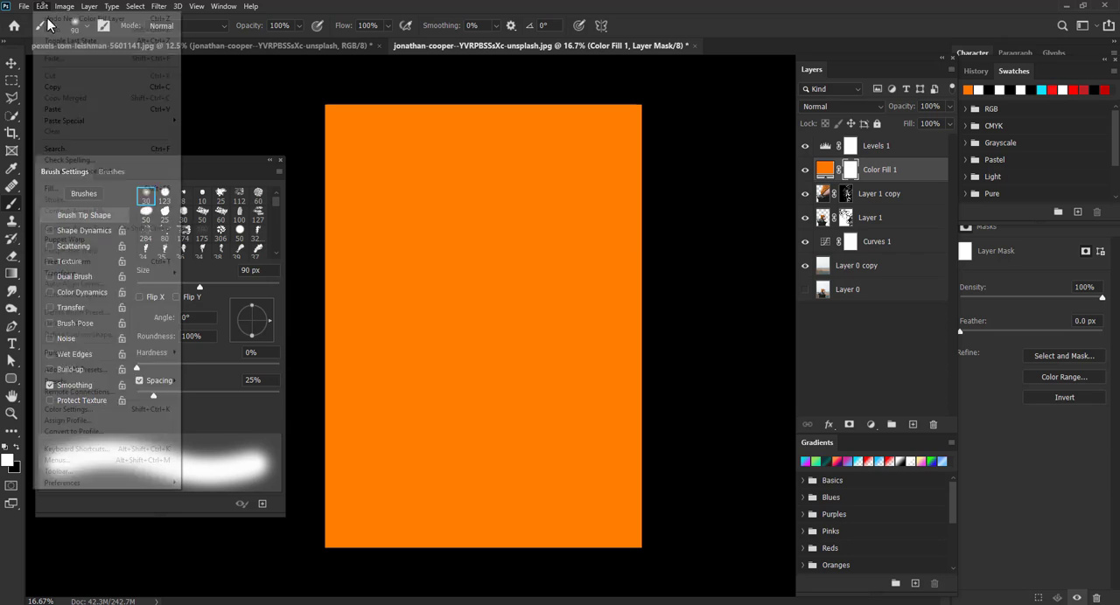
click(97, 187)
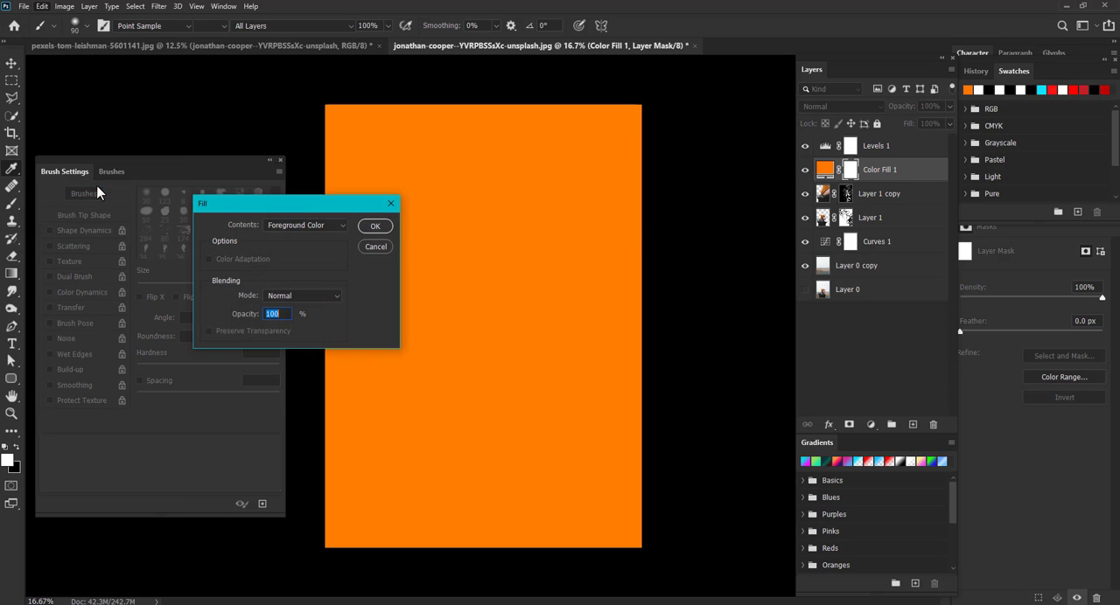
click(291, 225)
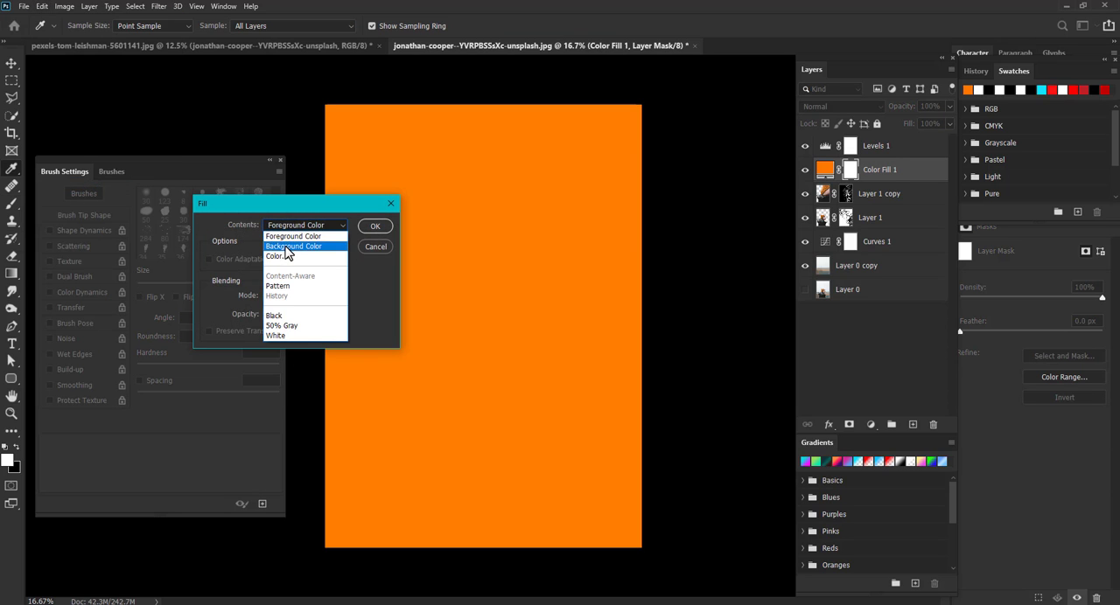
click(287, 249)
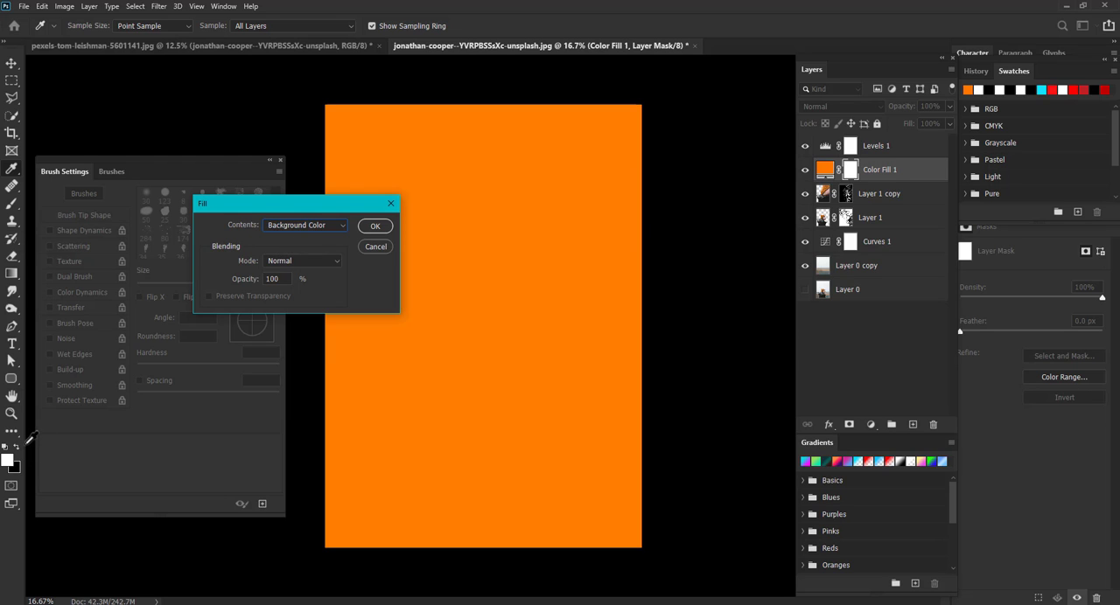
click(375, 227)
- Paint white on the fill's mask left of the hat with a soft 1667 px brush at 76% opacity and 84% flow
key(b)
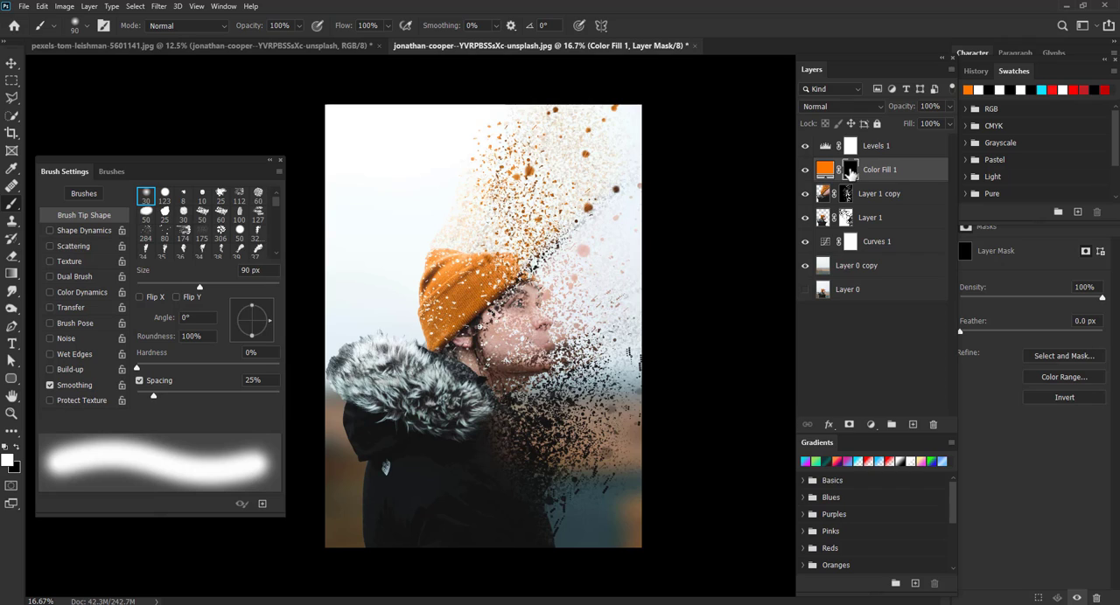
key(bracketleft)
key(bracketleft)
key(bracketleft)
key(bracketleft)
key(bracketleft)
key(bracketleft)
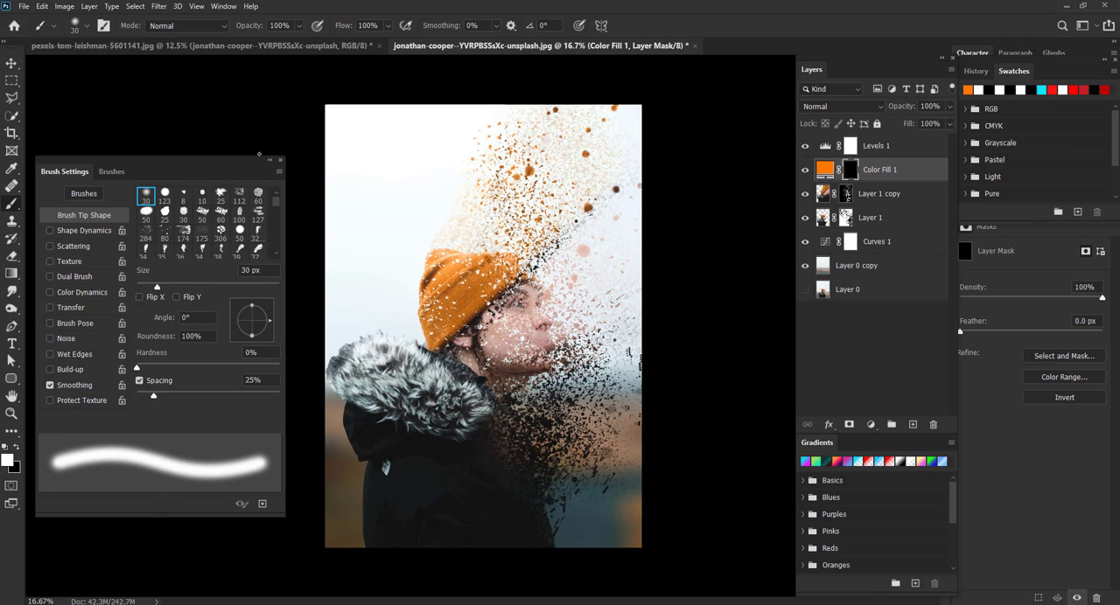
drag(156, 286, 195, 287)
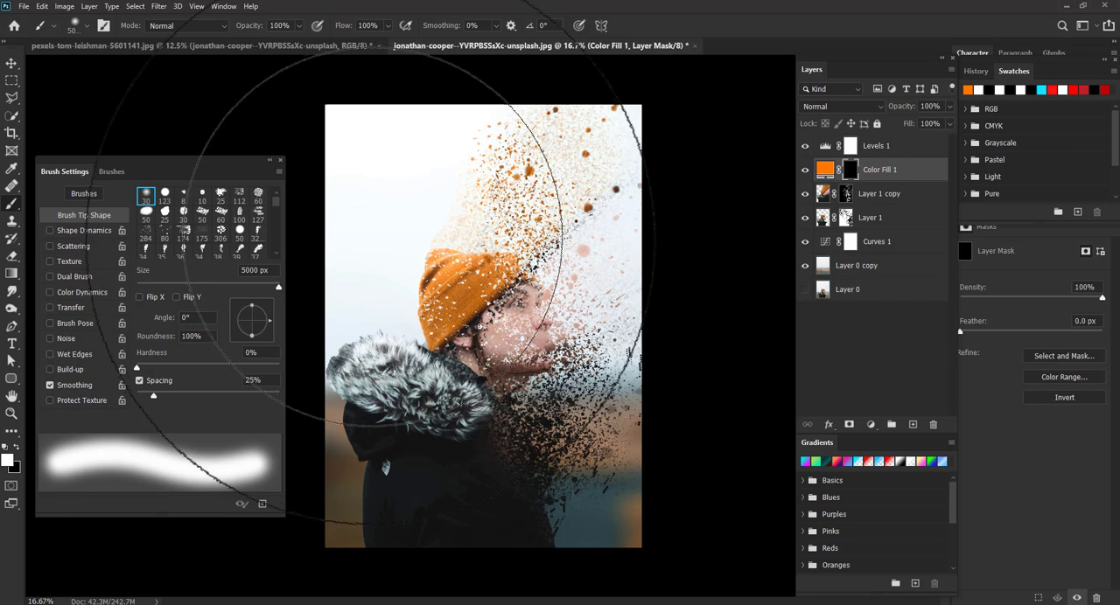
drag(259, 285, 268, 284)
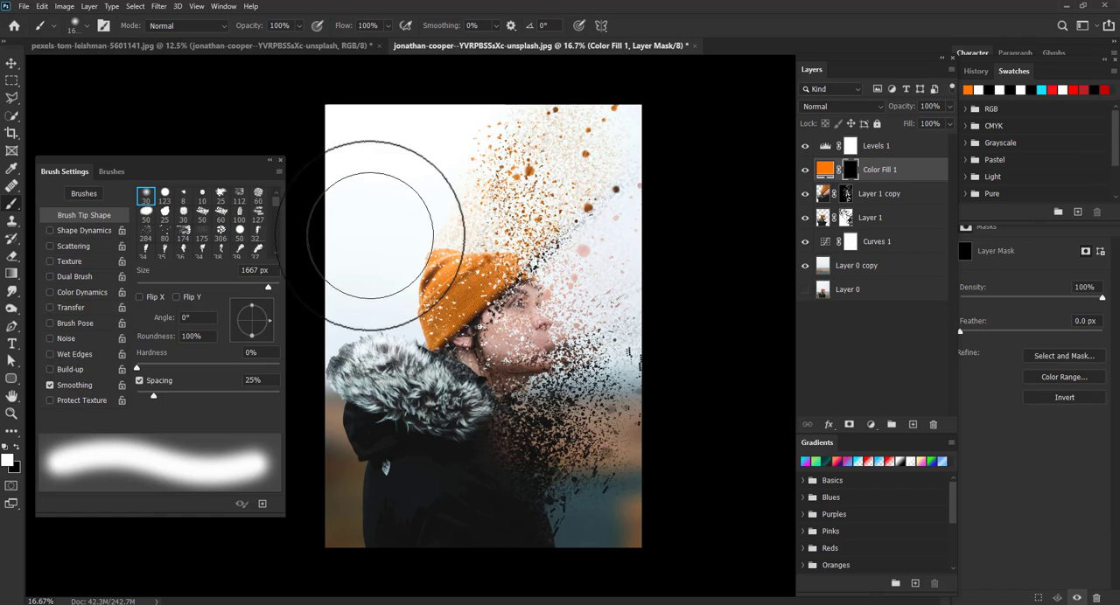
click(299, 29)
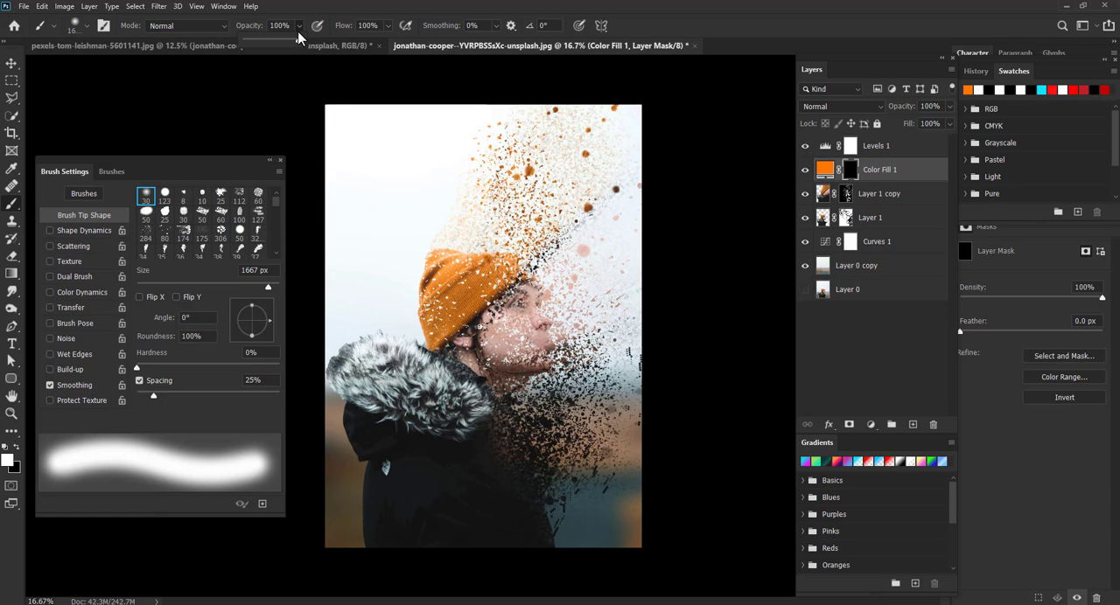
click(384, 30)
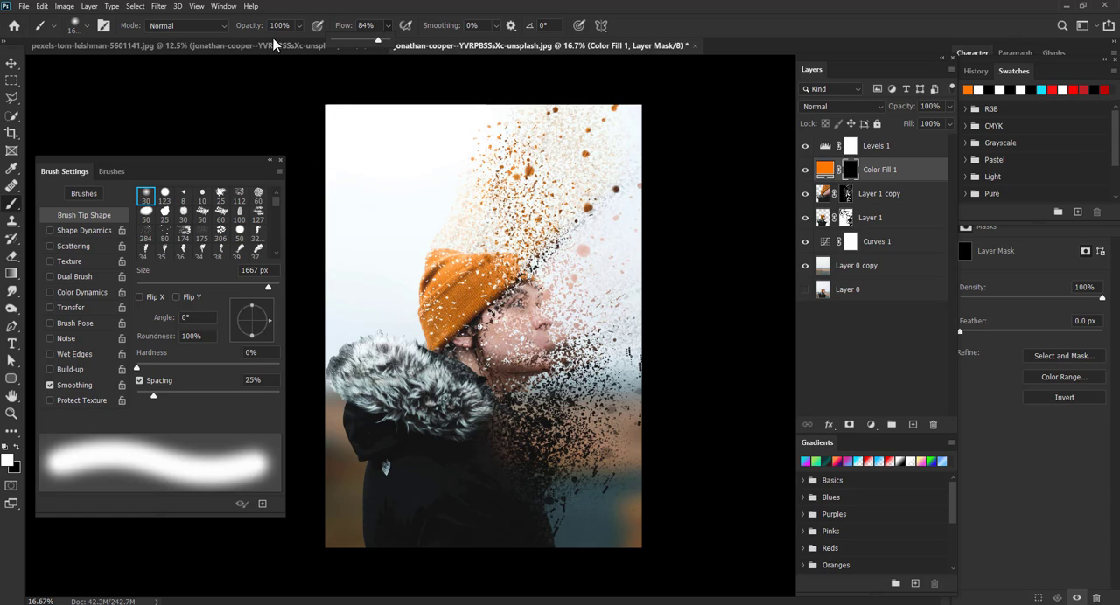
click(273, 38)
click(300, 29)
drag(297, 40, 285, 41)
click(363, 4)
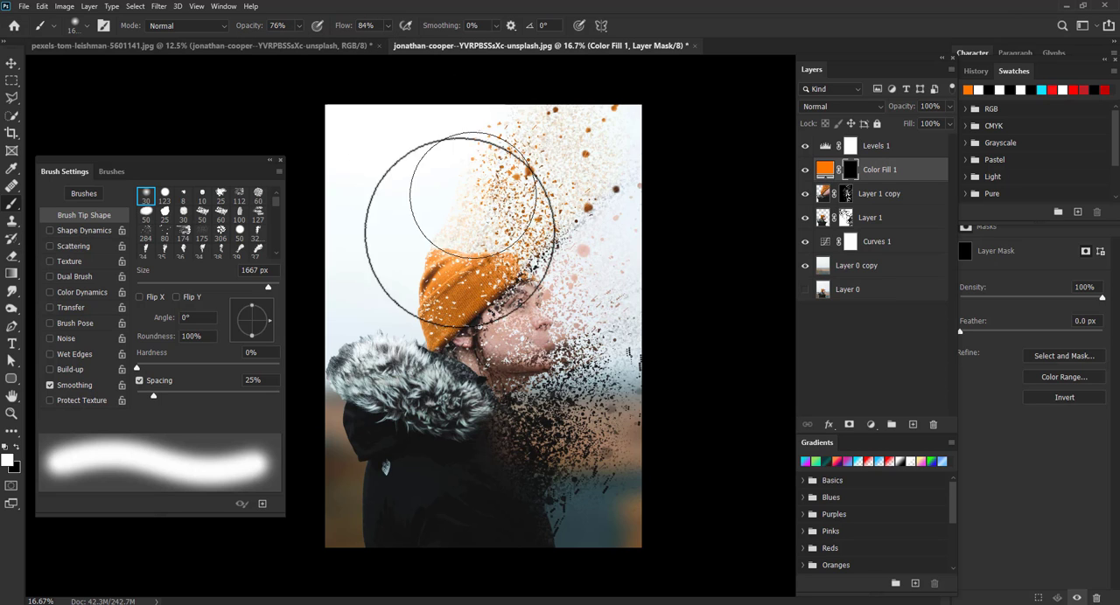
click(382, 256)
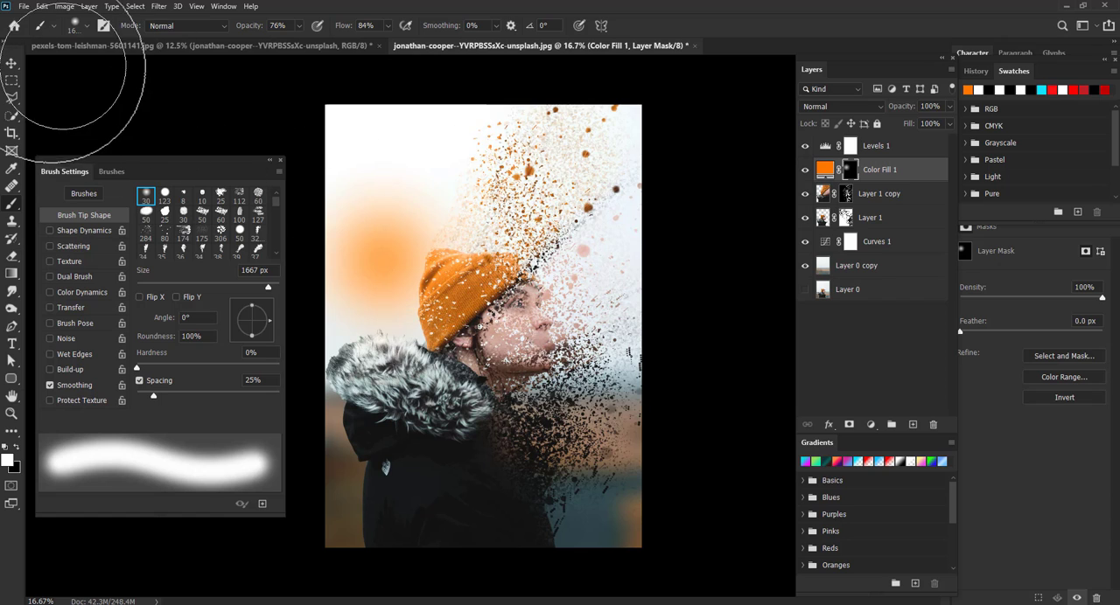
- Set the Color Fill 1 layer's blend mode to Color
click(11, 63)
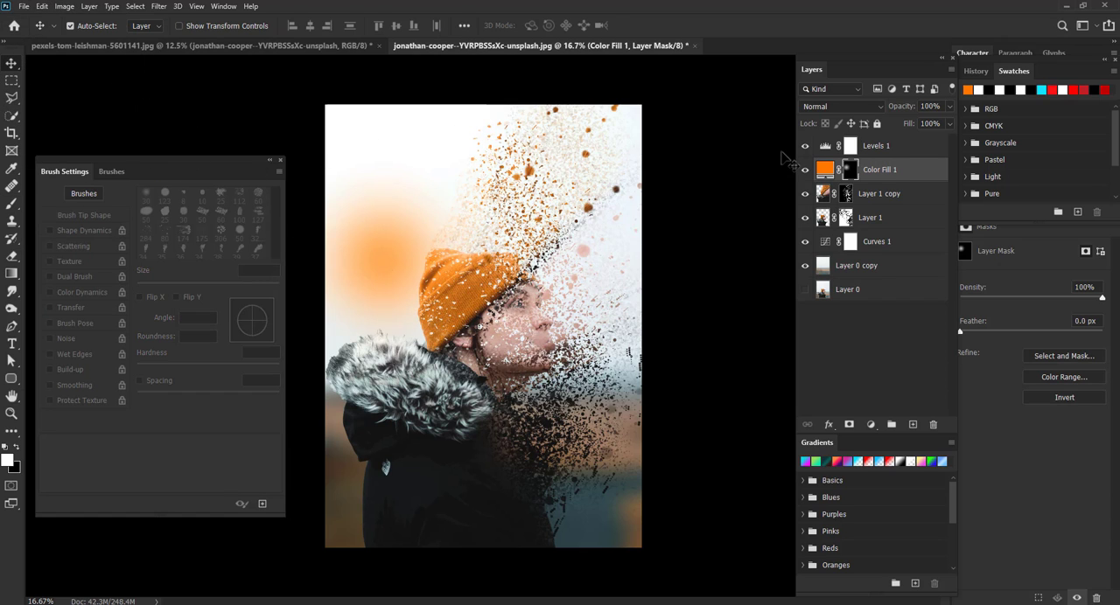
click(842, 108)
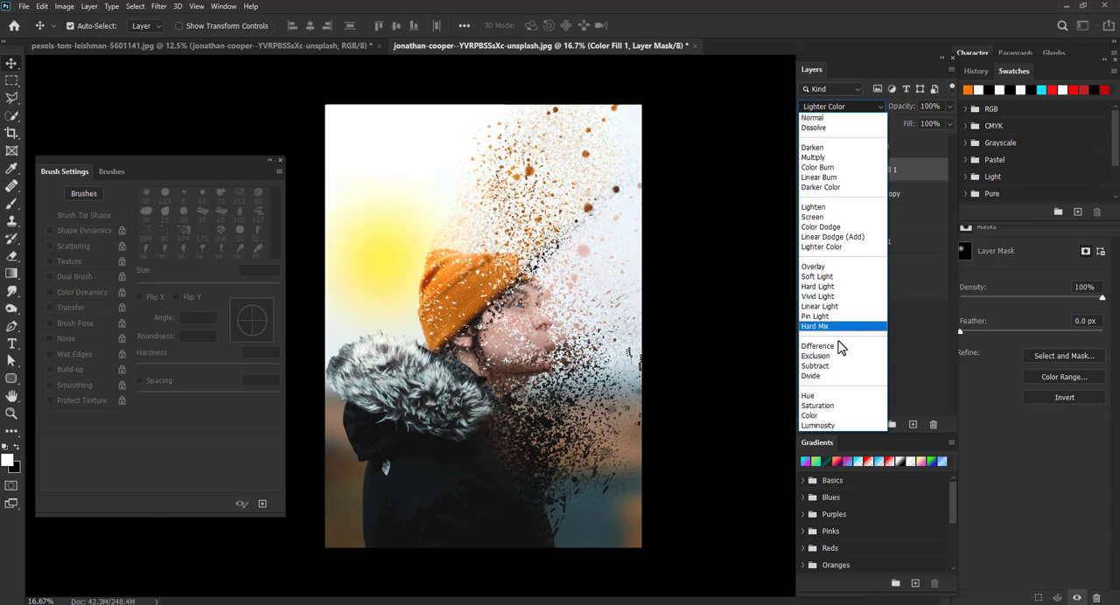
click(826, 417)
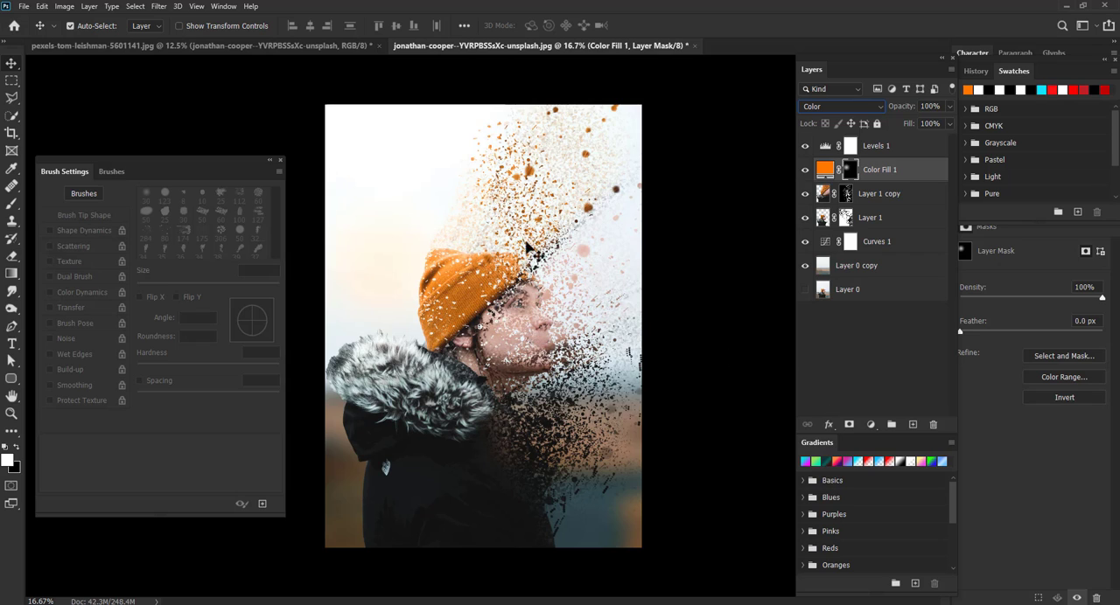
- Paint more of the fill's mask over the upper left with a 2100 px brush at 100% opacity
drag(380, 275, 413, 251)
key(b)
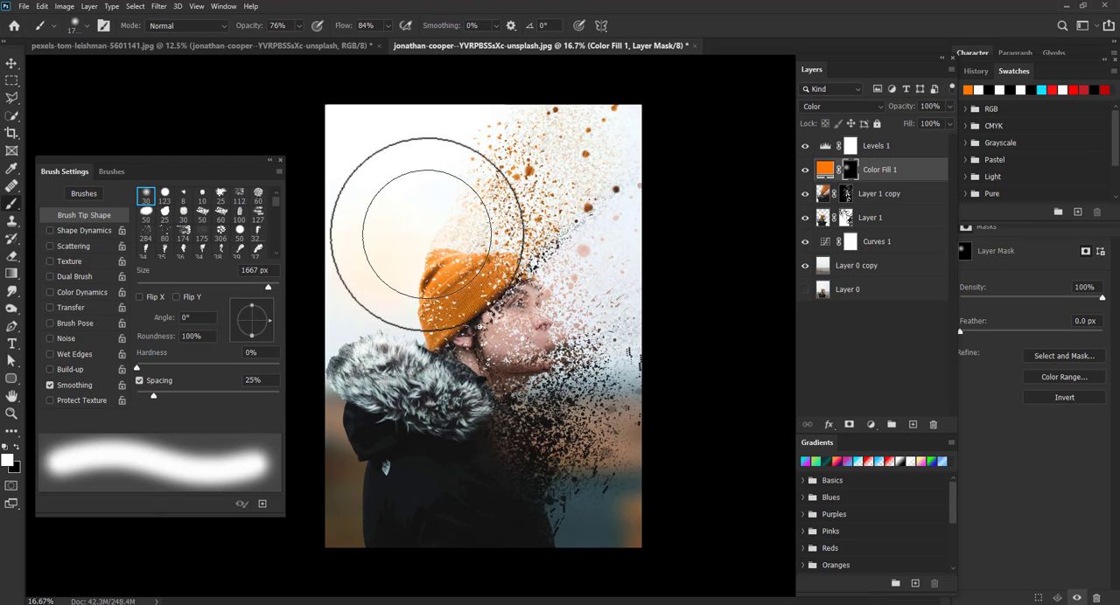
key(bracketright)
key(bracketright)
key(bracketright)
key(bracketright)
key(bracketright)
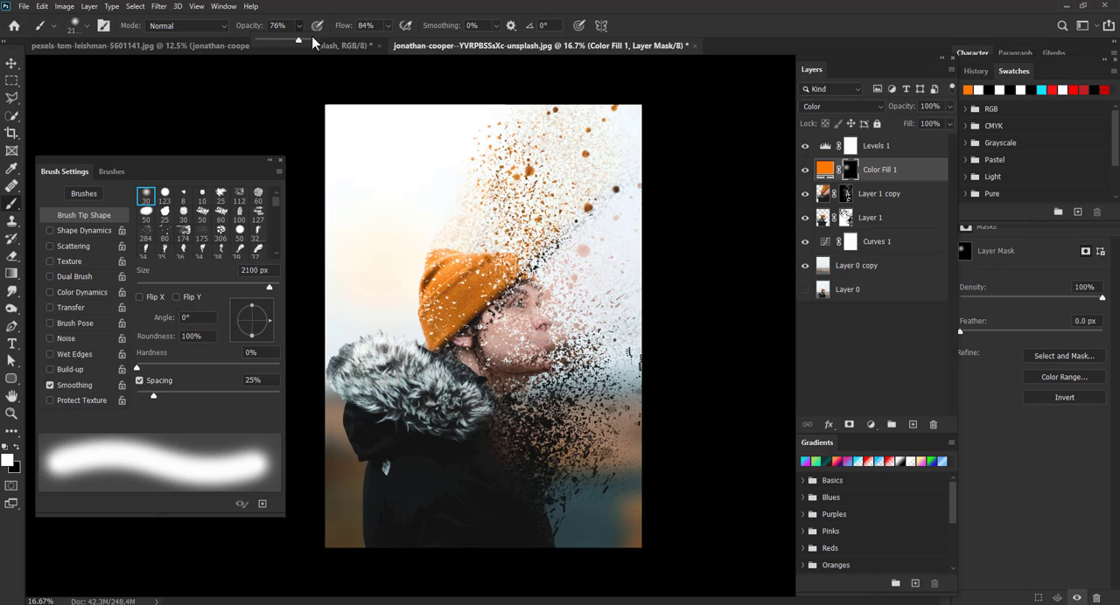
mouse_move(320, 42)
mouse_down()
mouse_move(386, 31)
mouse_move(401, 40)
mouse_up()
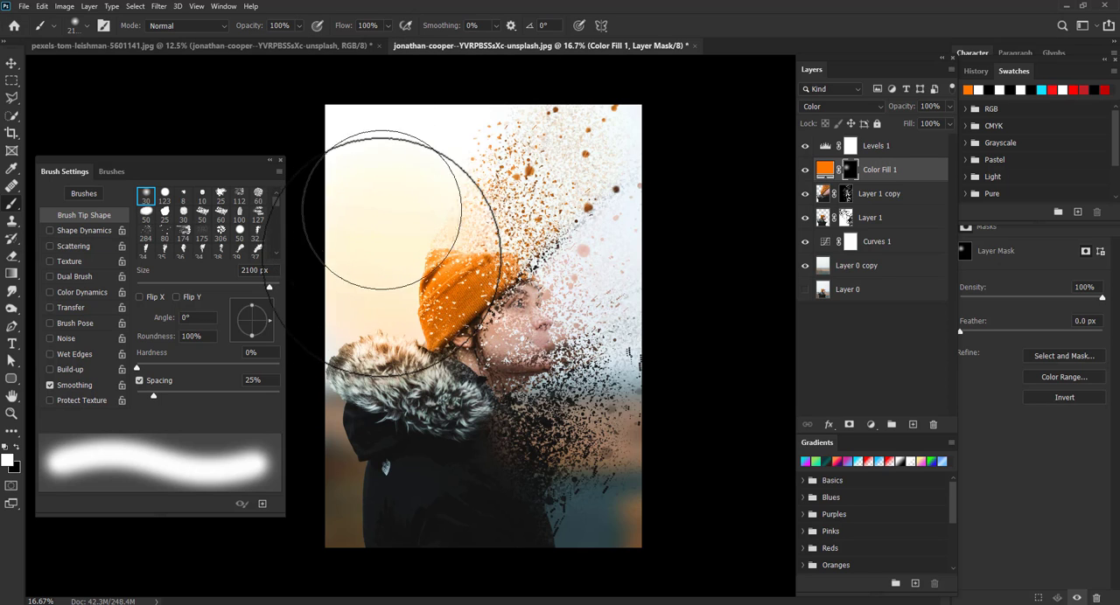
mouse_move(383, 257)
mouse_down()
mouse_move(362, 159)
mouse_move(344, 306)
mouse_move(332, 189)
mouse_move(346, 102)
mouse_move(363, 126)
mouse_move(346, 192)
mouse_move(367, 190)
mouse_move(357, 256)
mouse_move(335, 269)
mouse_up()
- Apply a Gaussian Blur of 87 pixels to the fill layer's mask and shift it toward the face
click(11, 64)
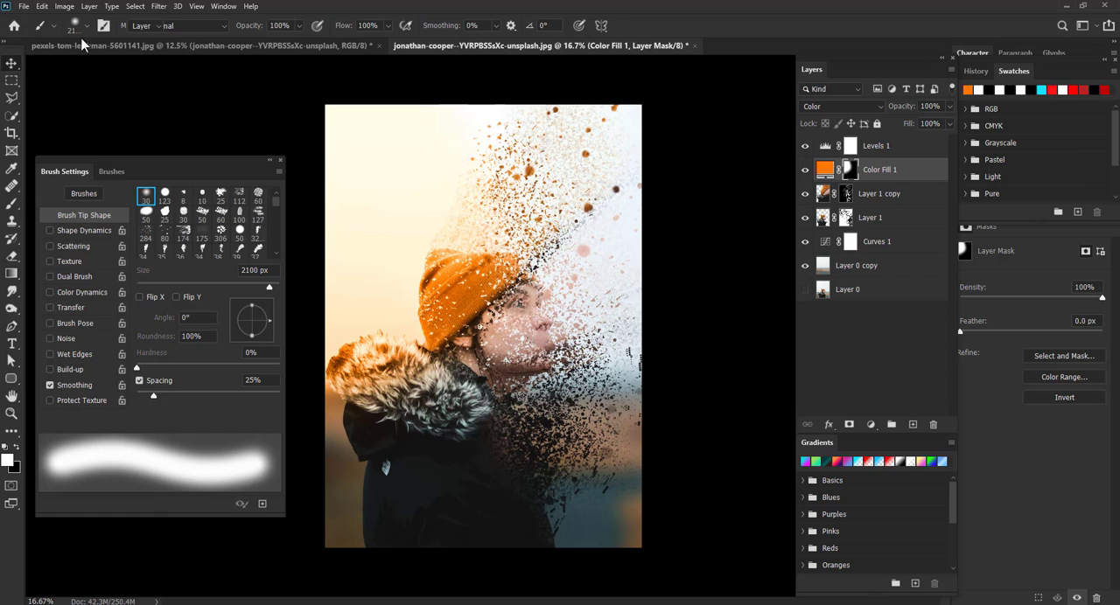
click(159, 6)
mouse_move(214, 138)
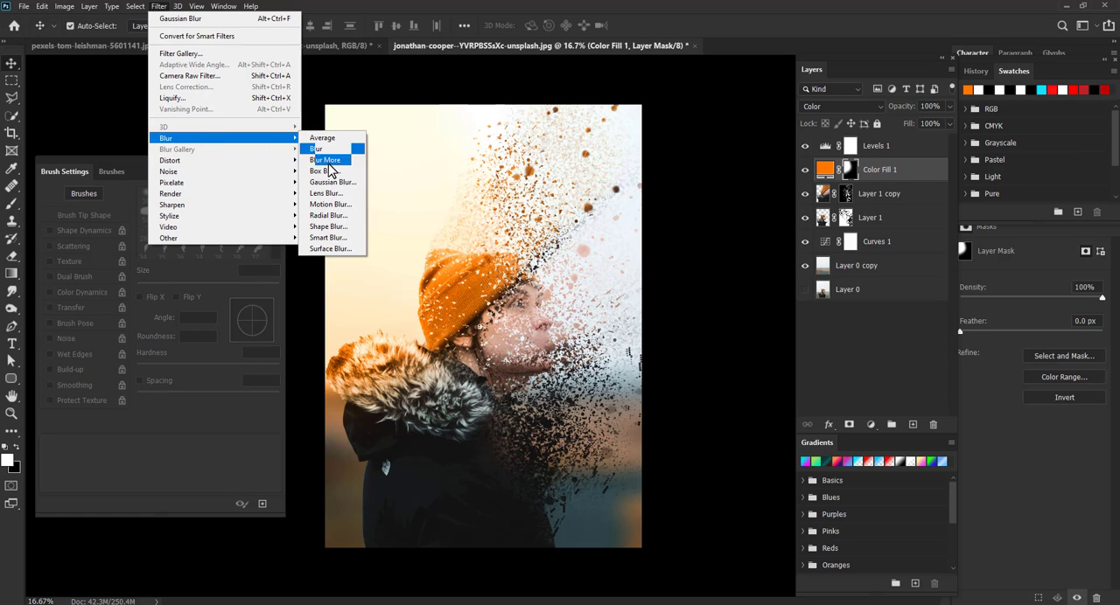
click(333, 182)
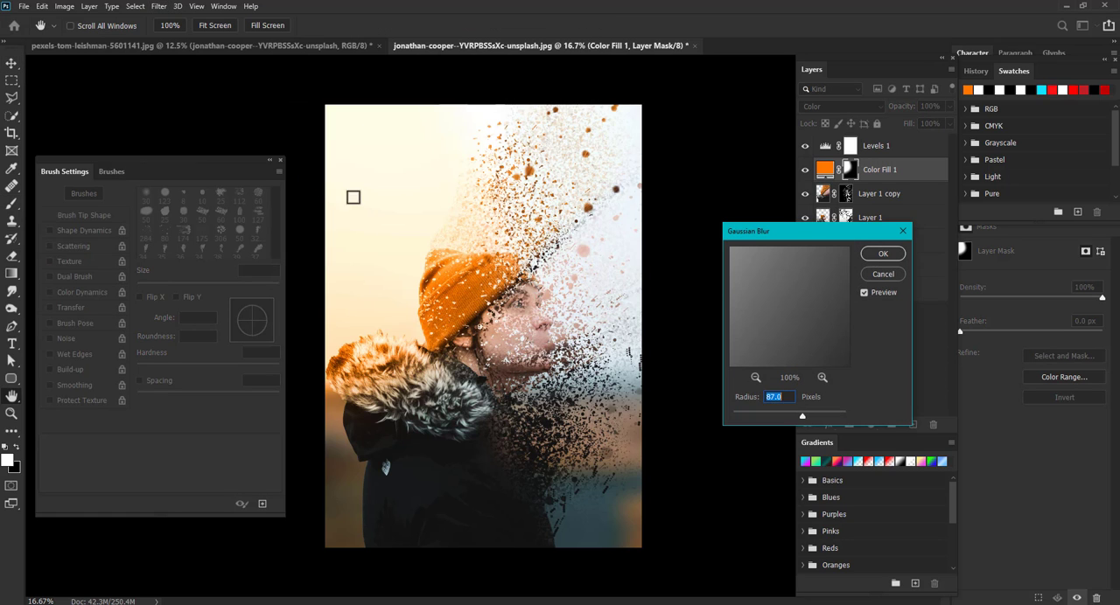
click(883, 254)
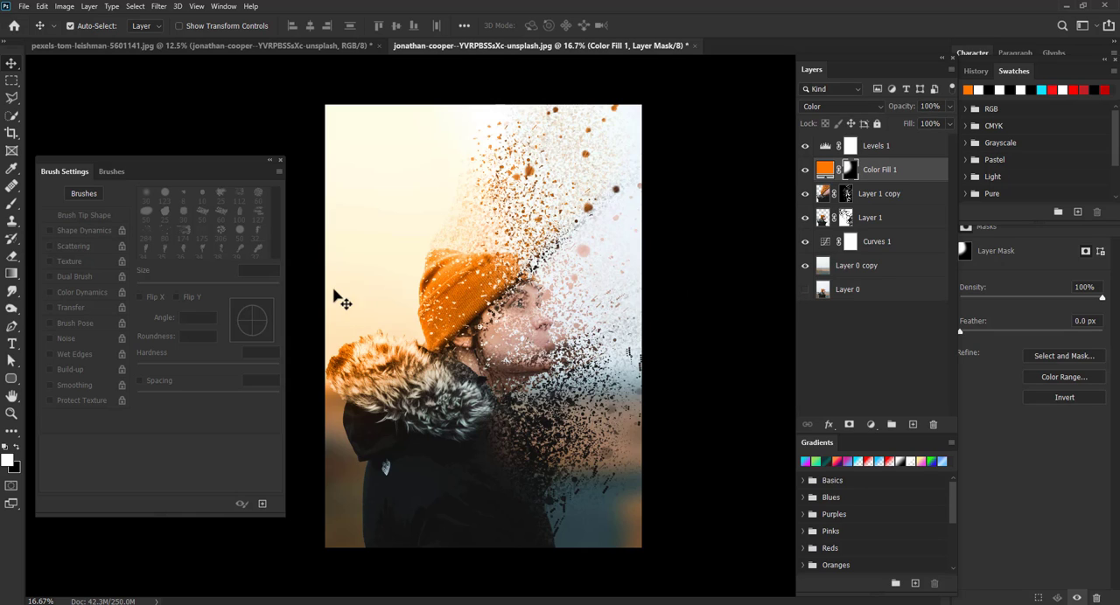
drag(358, 257, 451, 275)
- Paint the lower left corner of the fill's mask with the brush at 38% opacity and 29% flow
key(b)
click(299, 25)
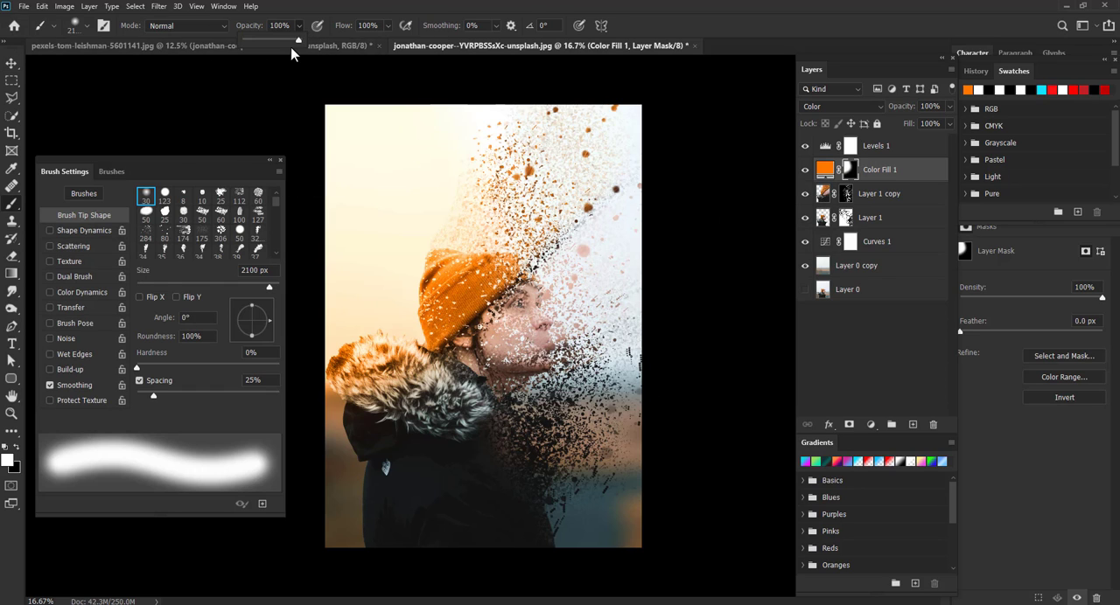
drag(299, 41, 271, 40)
click(385, 26)
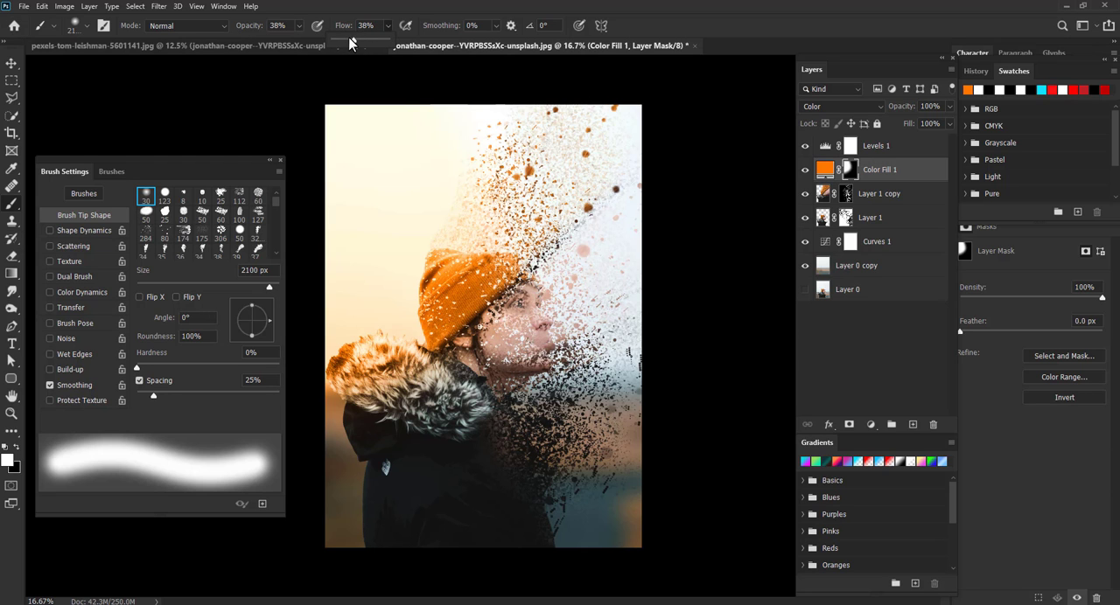
drag(350, 43, 345, 43)
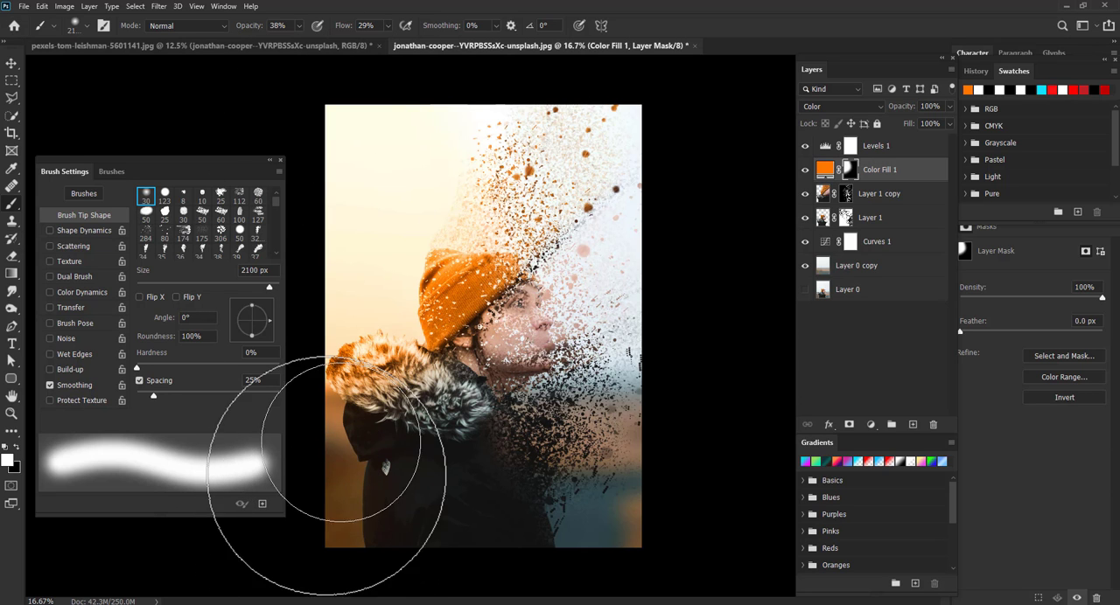
mouse_move(326, 476)
mouse_down()
mouse_move(461, 560)
mouse_move(331, 491)
mouse_move(315, 505)
mouse_move(438, 551)
mouse_up()
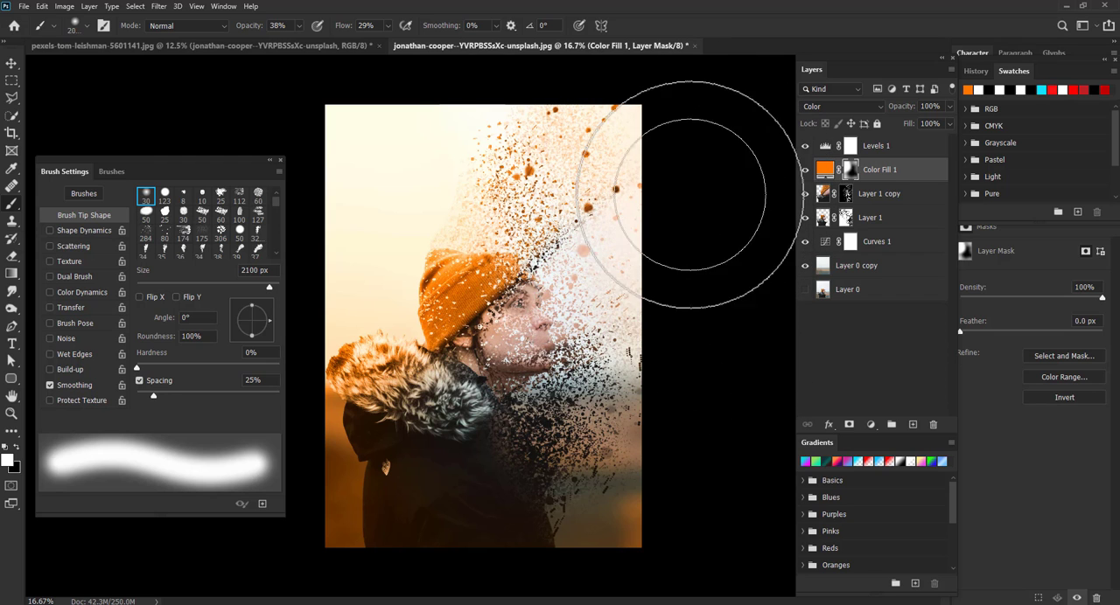
- Switch to black and paint the Color Fill 1 mask over the fur collar with a 1700 px brush
key(bracketleft)
key(bracketleft)
key(bracketleft)
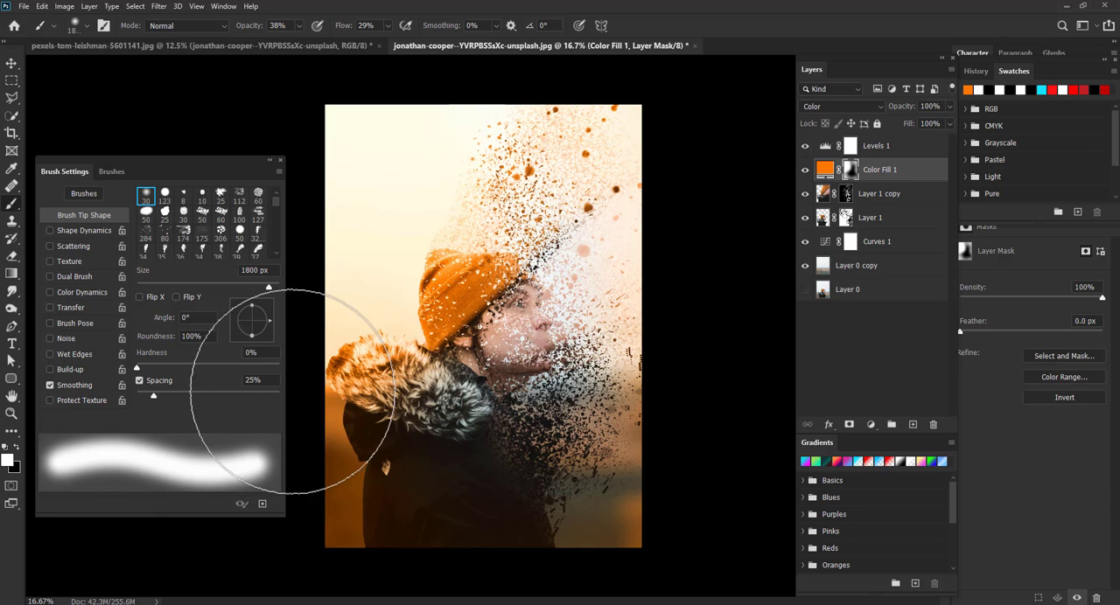
click(17, 448)
key(bracketleft)
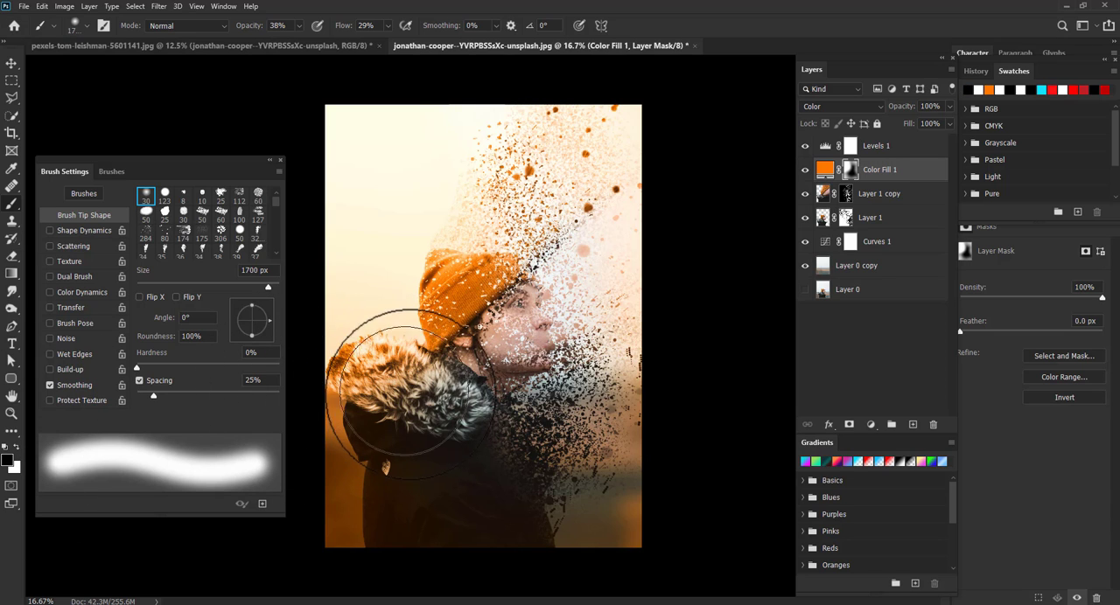
mouse_move(404, 392)
mouse_down()
mouse_move(410, 380)
mouse_move(386, 374)
mouse_up()
key(bracketleft)
key(bracketleft)
key(bracketleft)
key(bracketleft)
key(bracketleft)
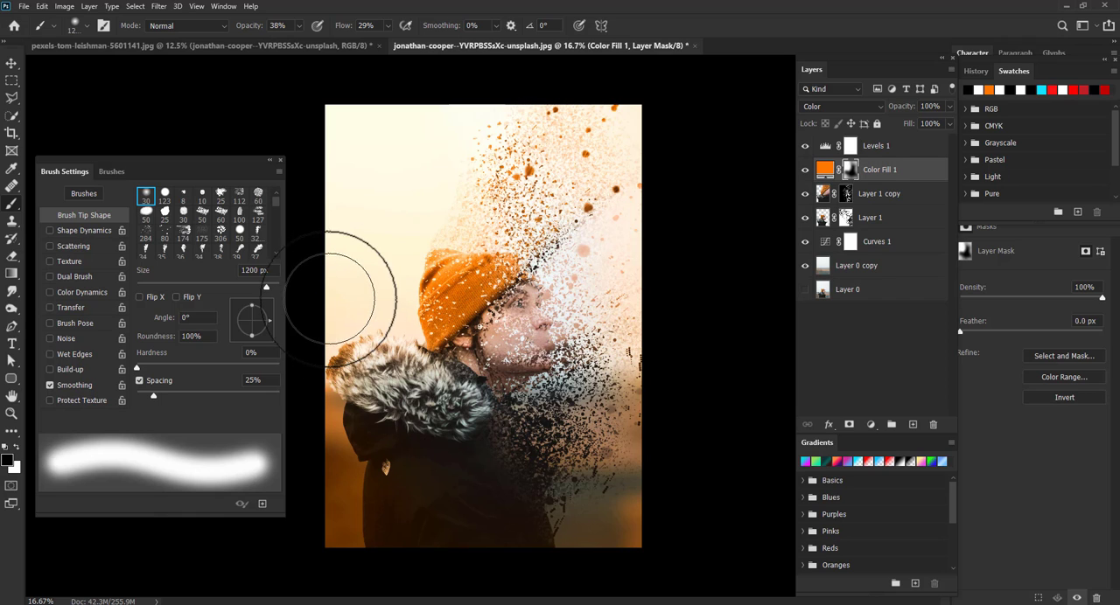
click(18, 447)
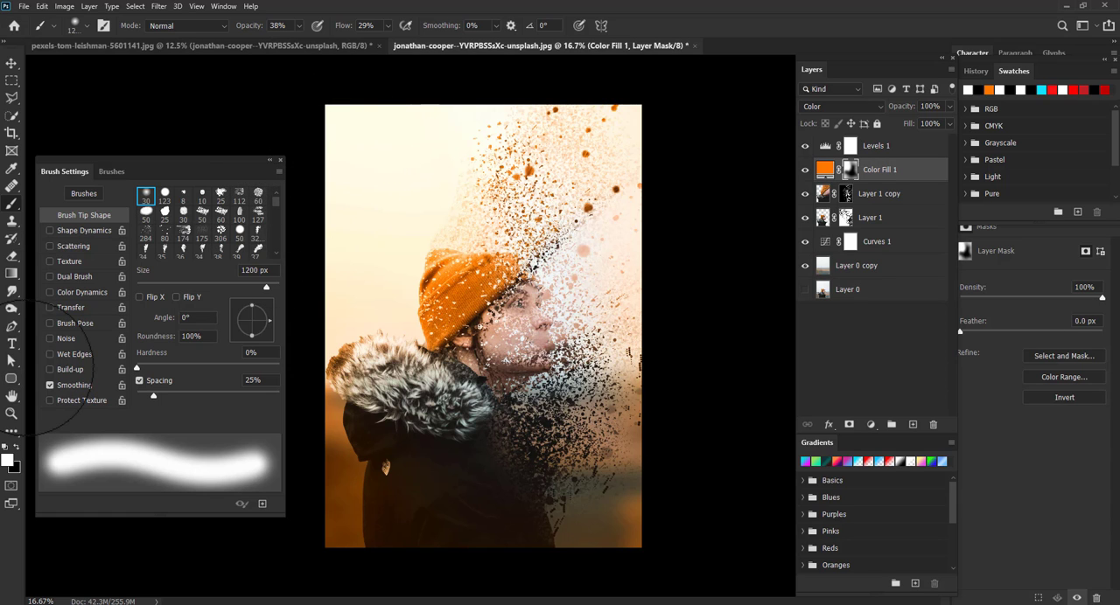
key(x)
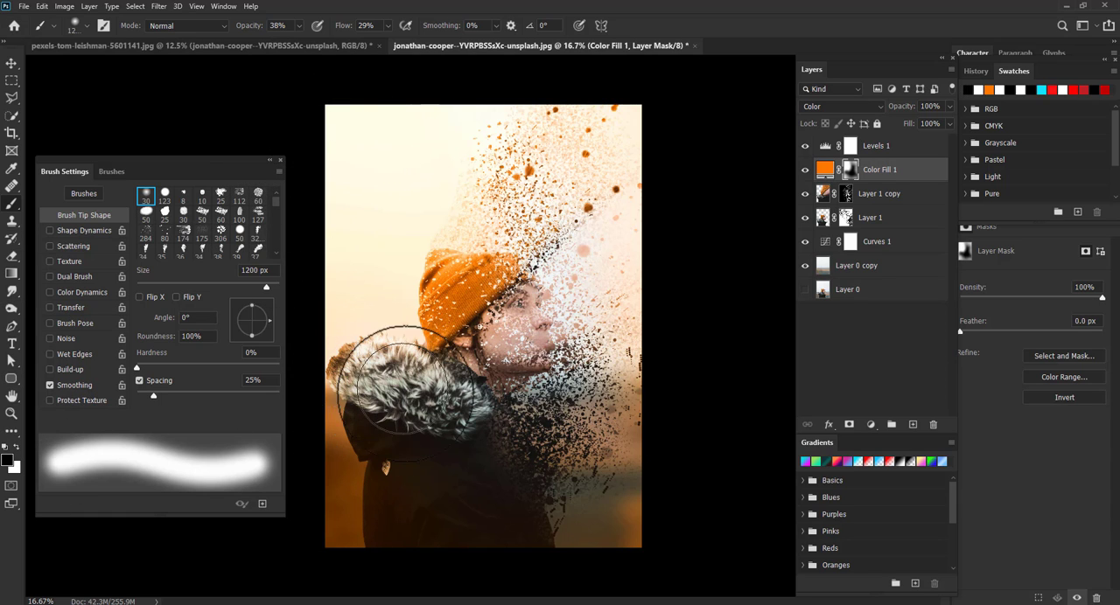
- Add a new Levels adjustment layer above Levels 1 and set its black input level to 16
click(12, 63)
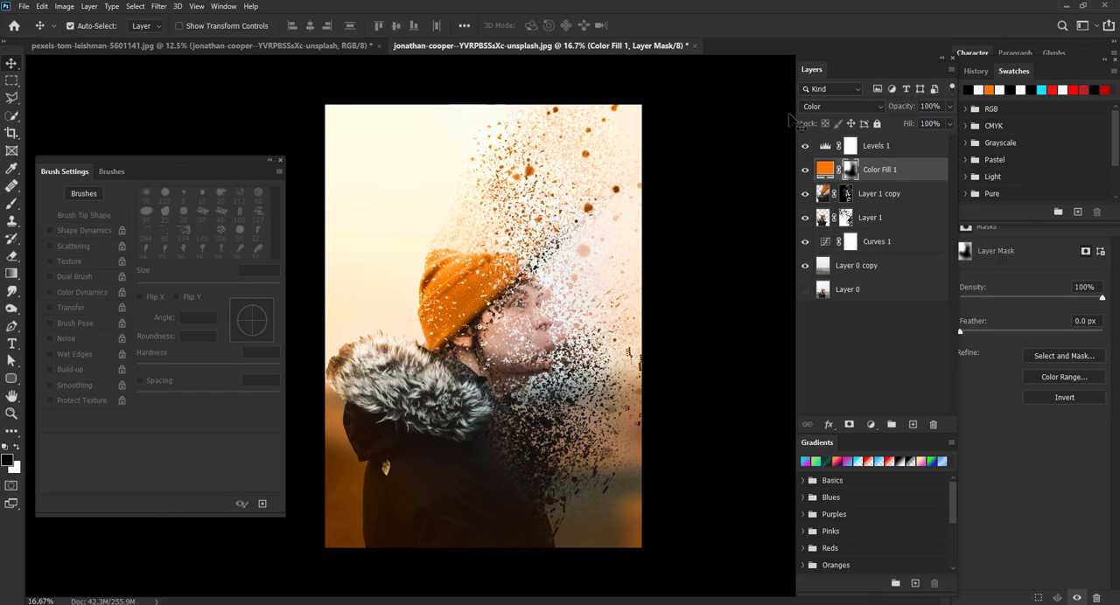
click(920, 148)
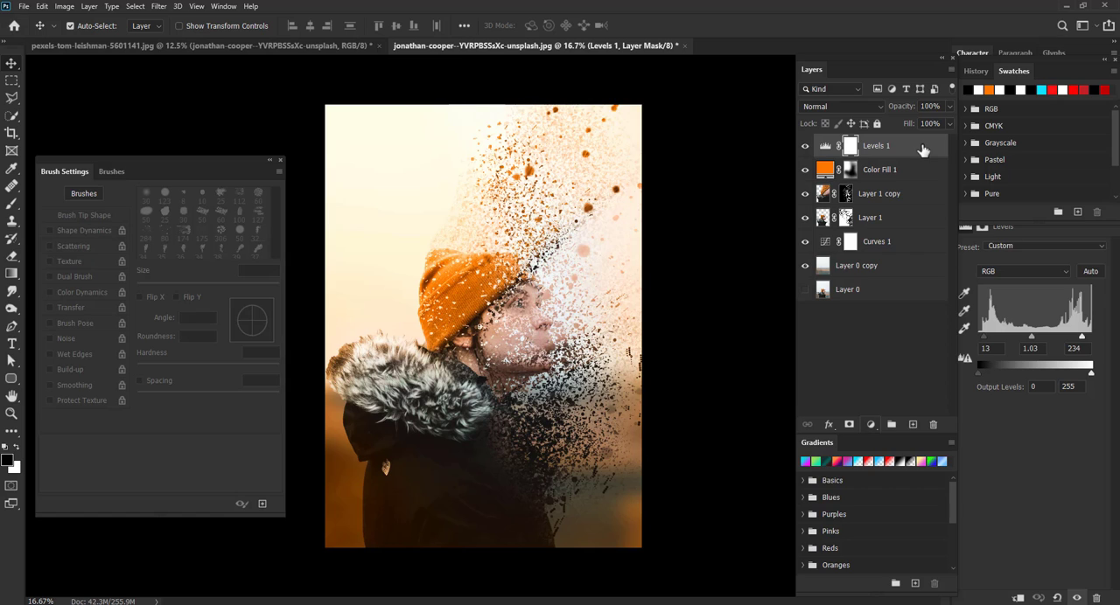
click(871, 424)
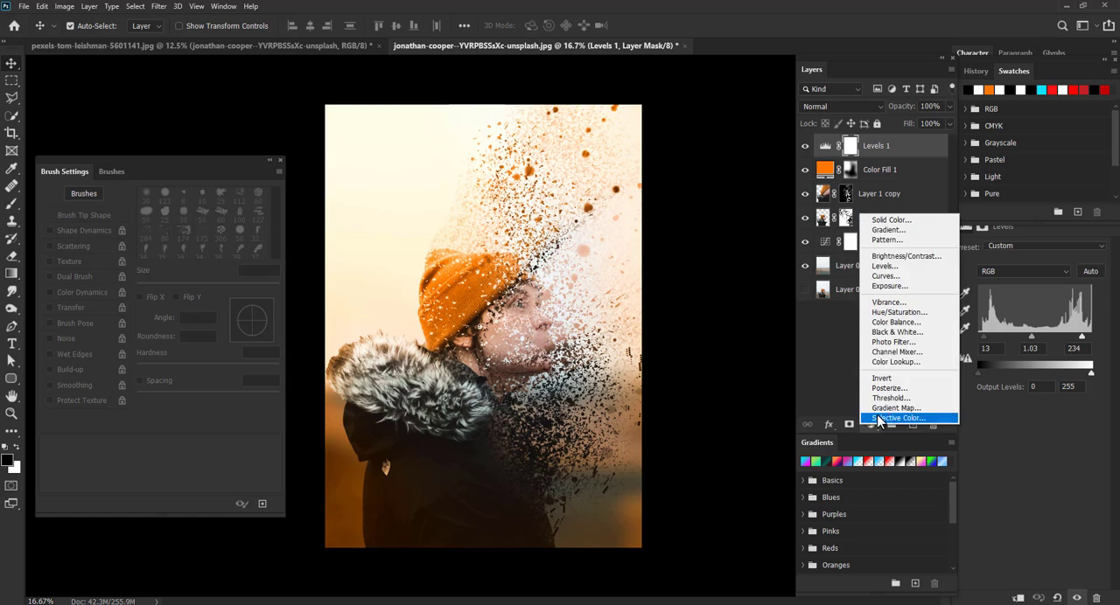
click(885, 265)
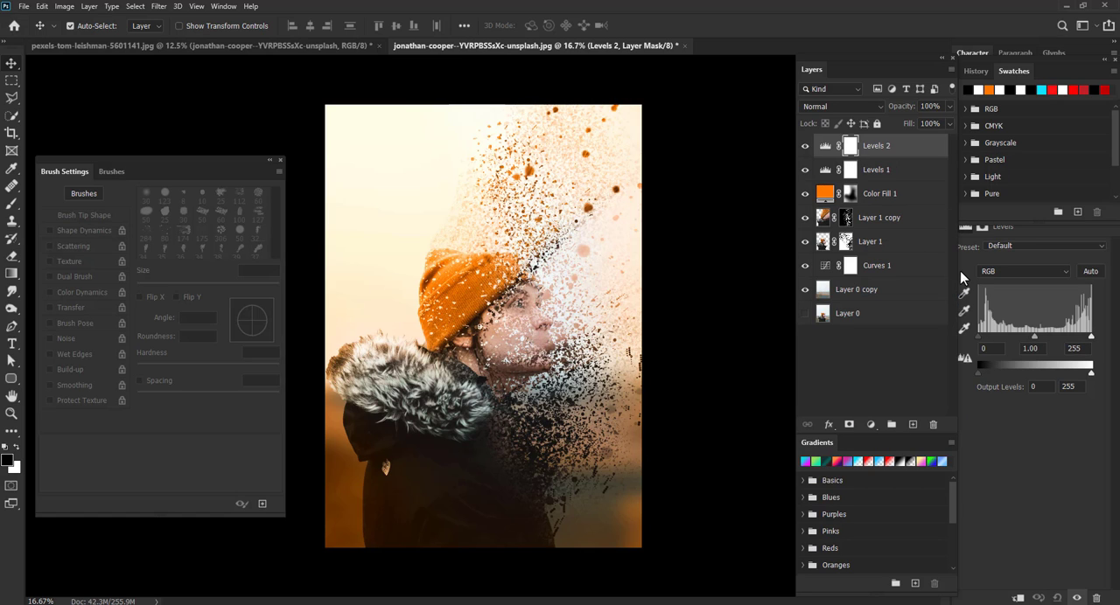
mouse_move(981, 338)
mouse_down()
mouse_move(995, 338)
mouse_move(985, 341)
mouse_up()
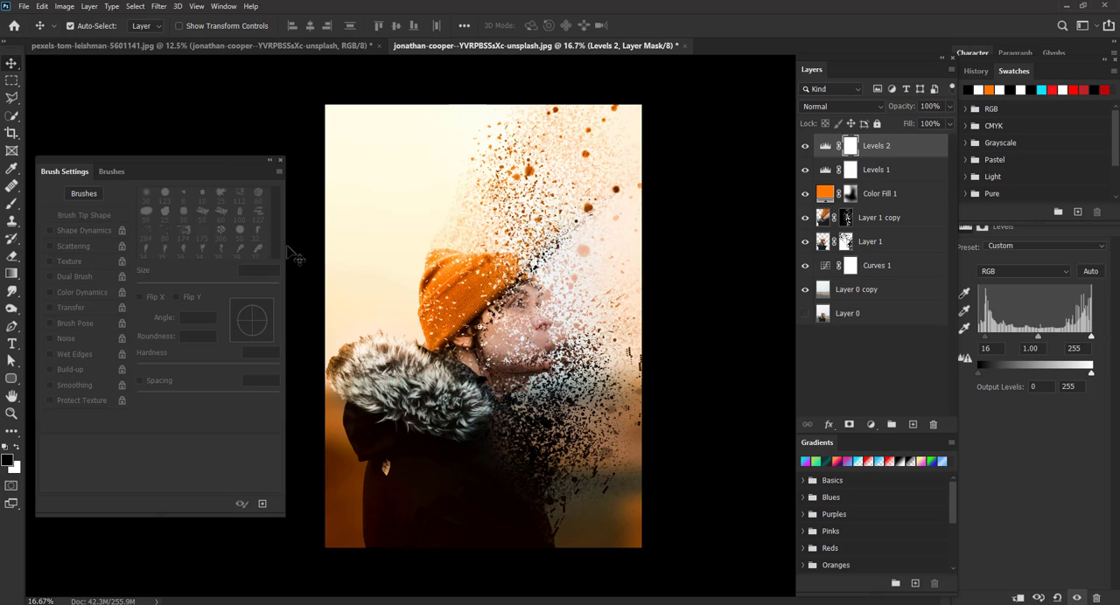
- Close the Brush Settings panel and preview the finished image in full screen mode, zoomed in
click(281, 162)
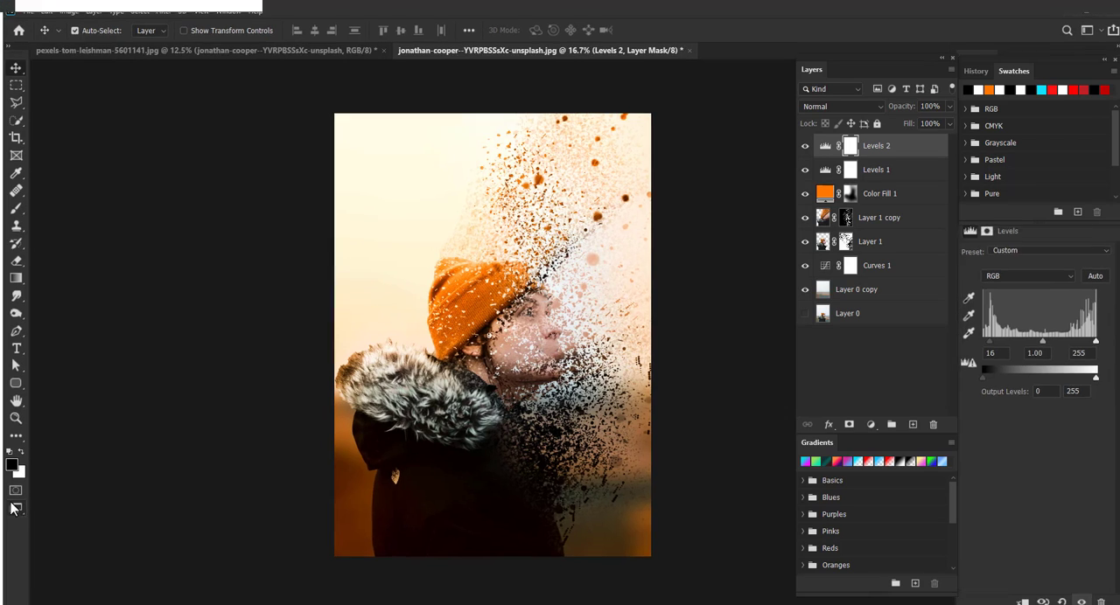
click(15, 507)
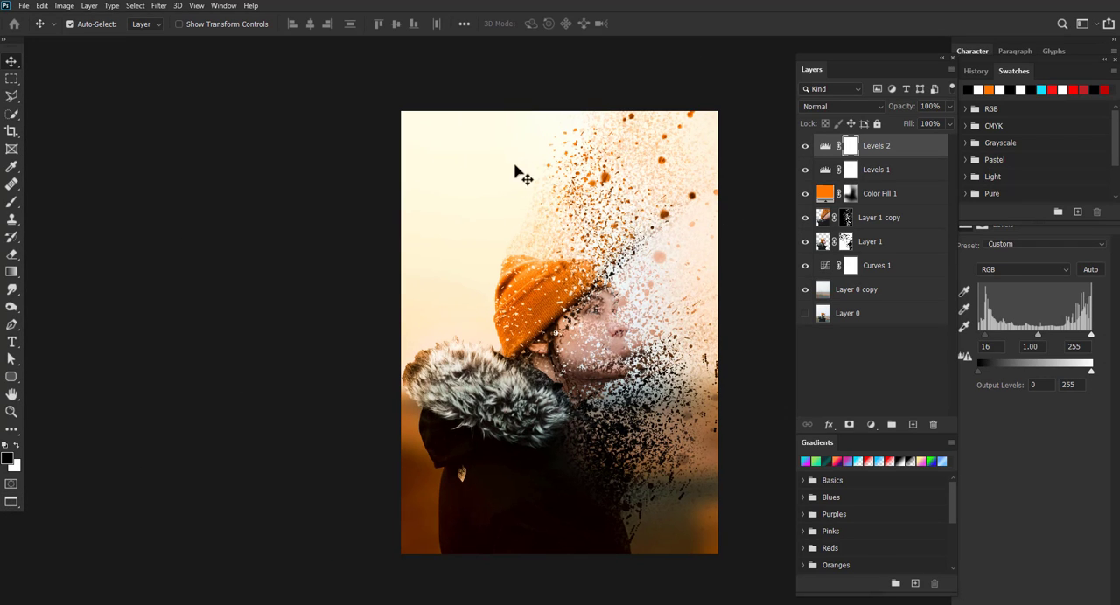
key(f)
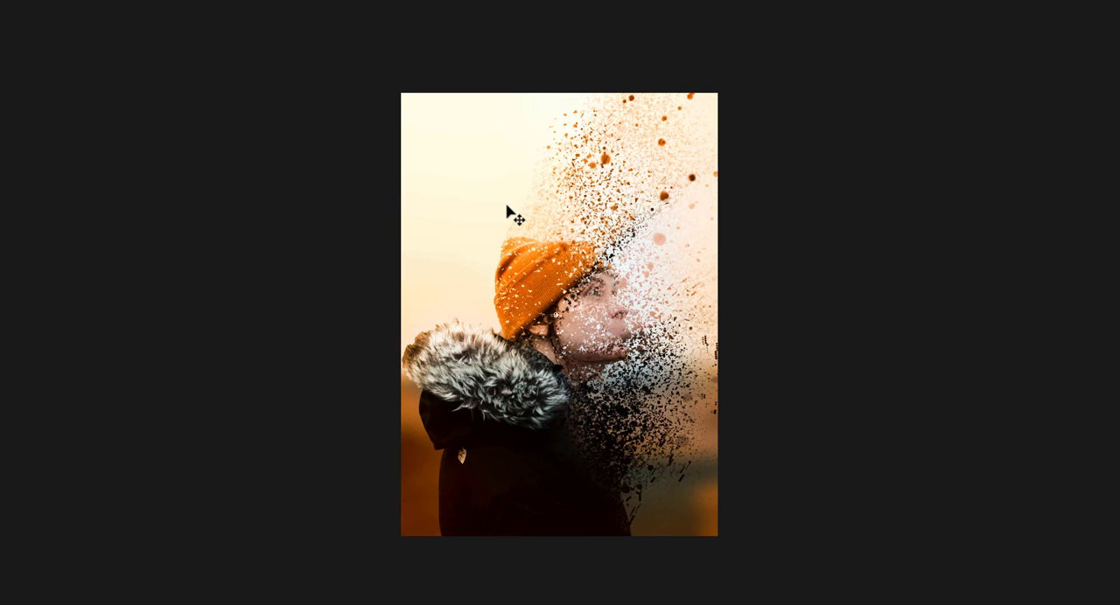
key(f)
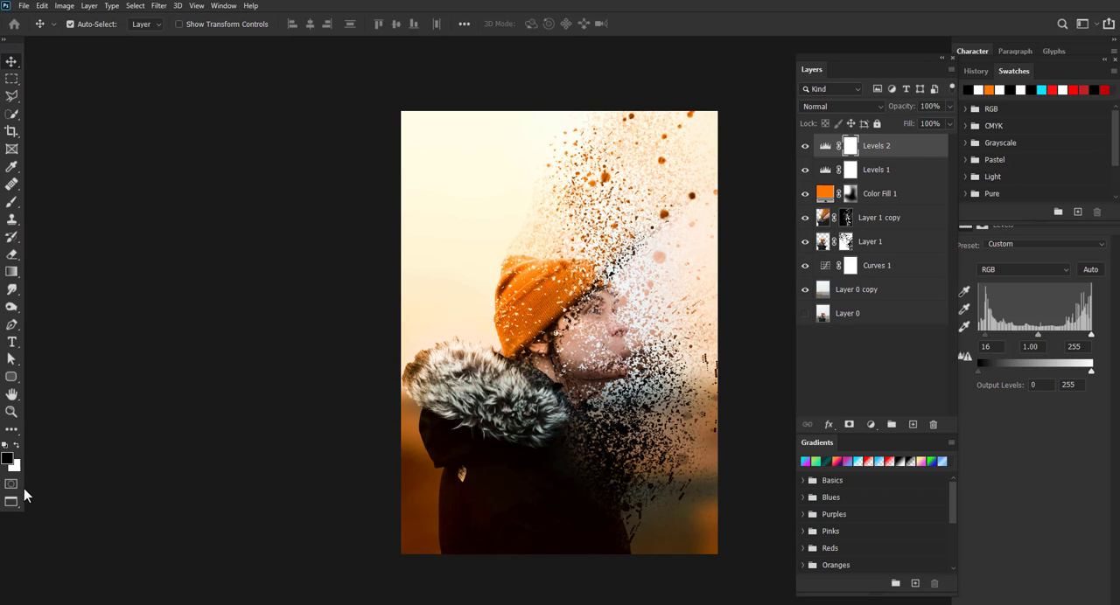
click(11, 501)
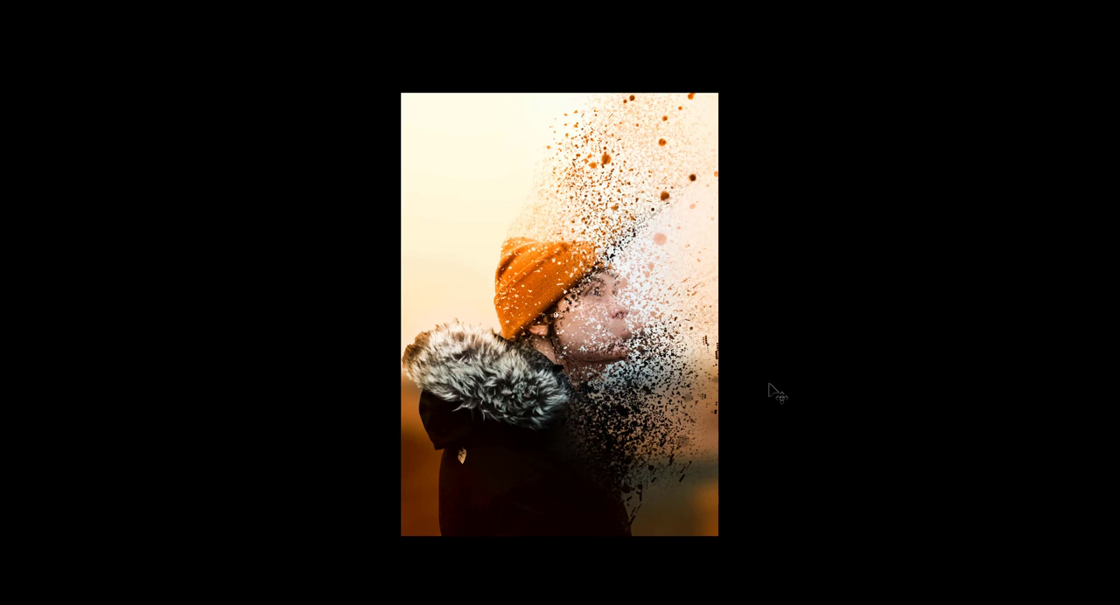
key(ctrl+plus)
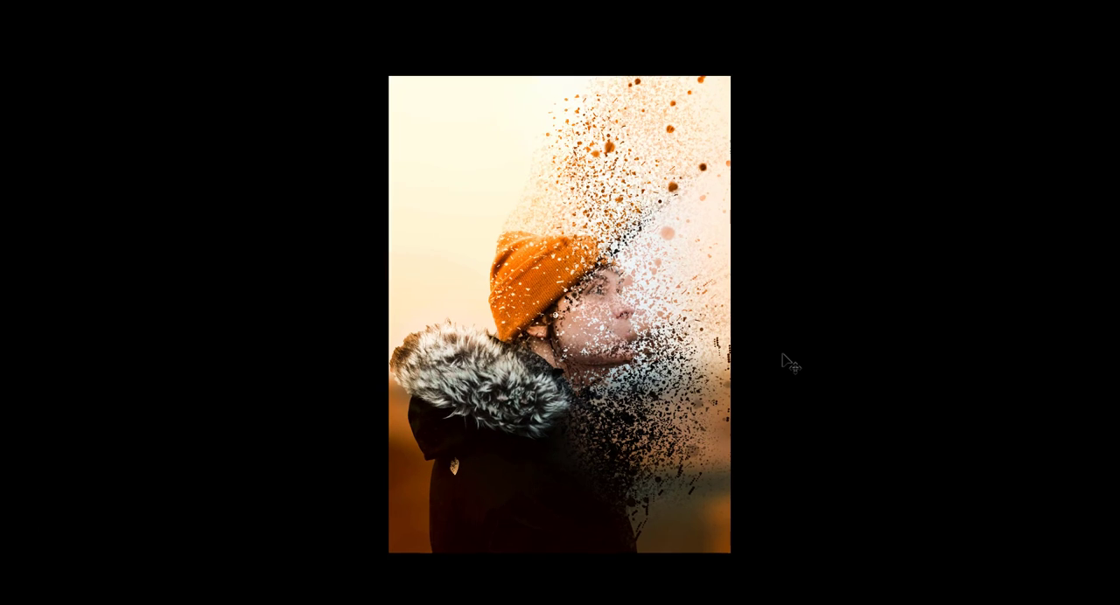